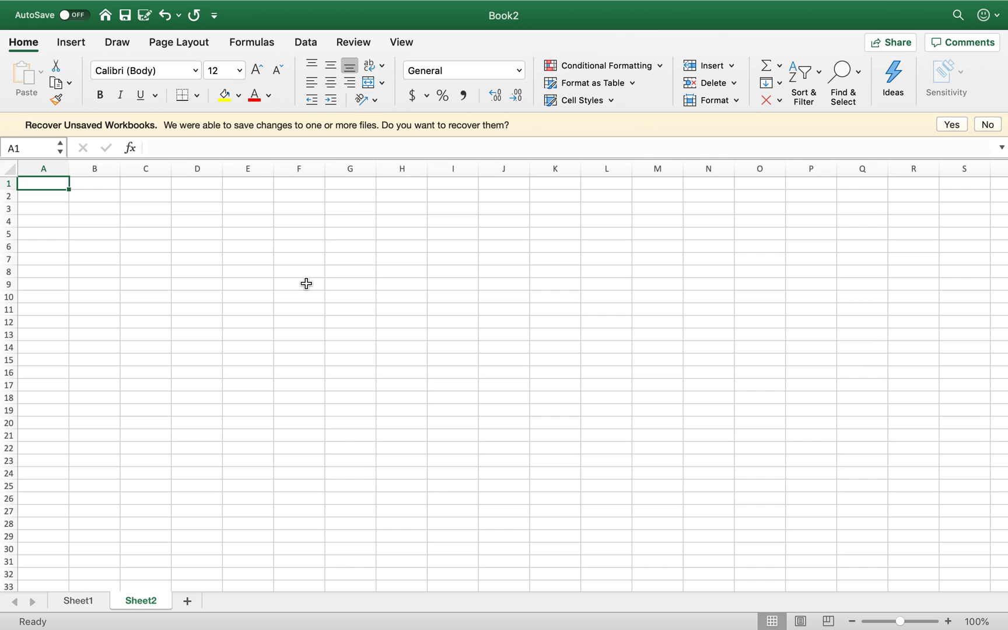
{"action": "left_click", "coordinate": [87, 199]}
{"action": "left_click", "coordinate": [47, 198]}
{"action": "left_click", "coordinate": [134, 195]}
{"action": "left_click", "coordinate": [105, 183]}
{"action": "left_click", "coordinate": [103, 196]}
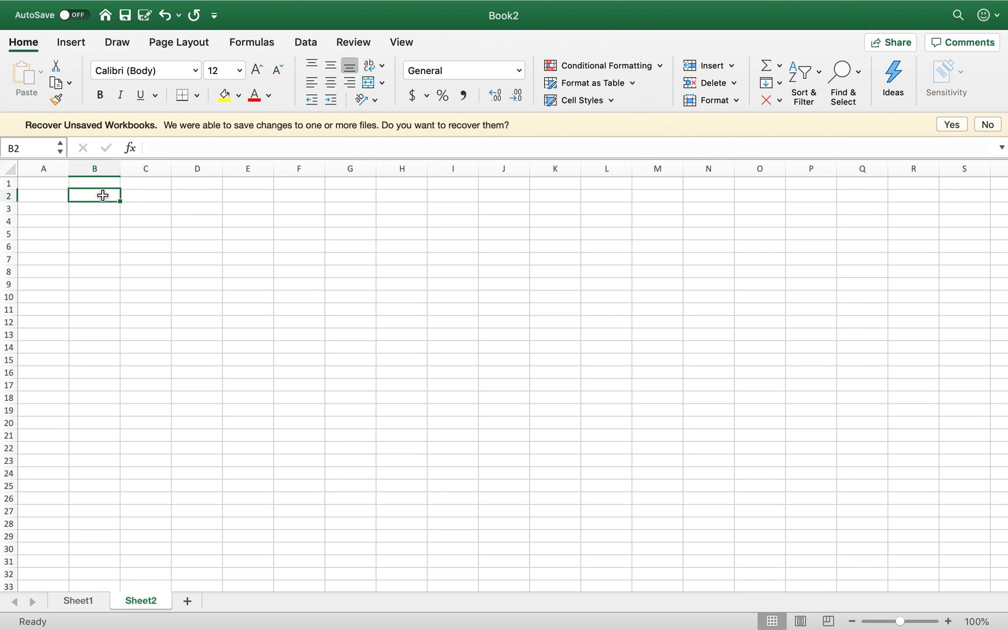
{"action": "left_click", "coordinate": [43, 185]}
{"action": "left_click", "coordinate": [44, 196]}
{"action": "left_click", "coordinate": [92, 196]}
{"action": "left_click", "coordinate": [90, 184]}
{"action": "left_click", "coordinate": [49, 167]}
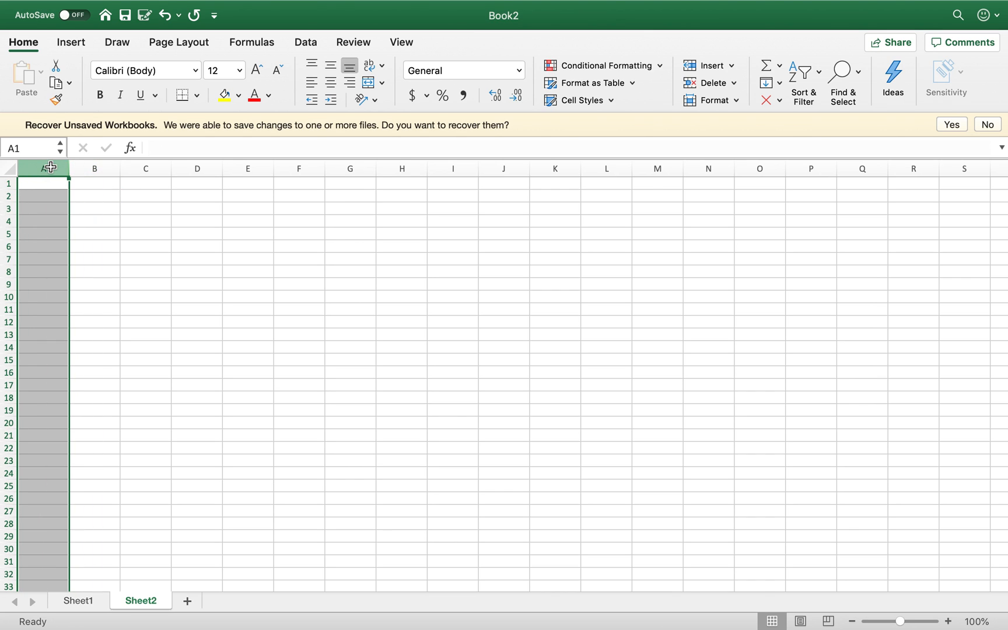
{"action": "left_click", "coordinate": [9, 183]}
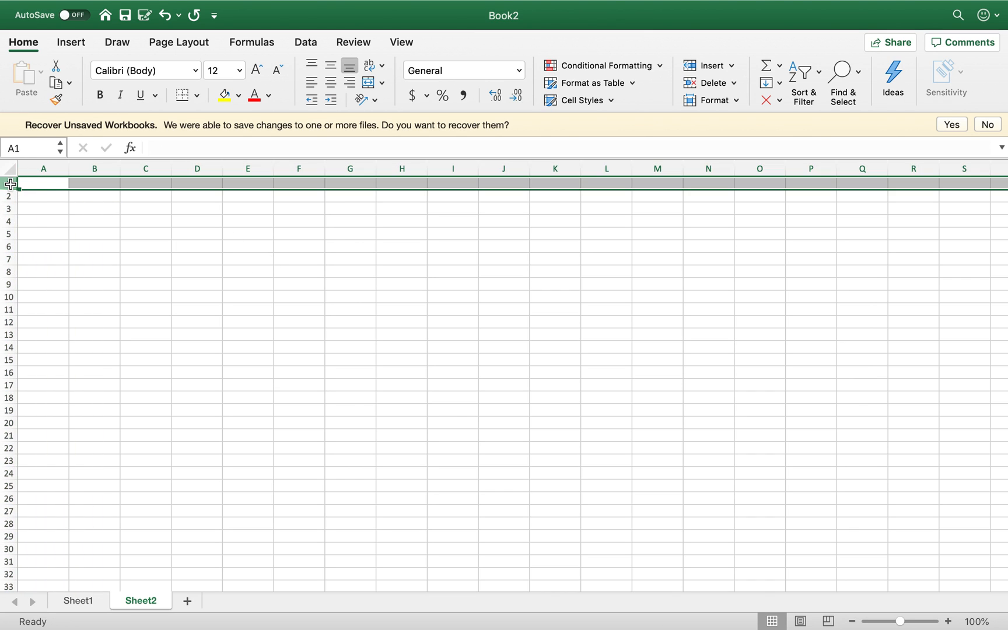
{"action": "left_click", "coordinate": [44, 170]}
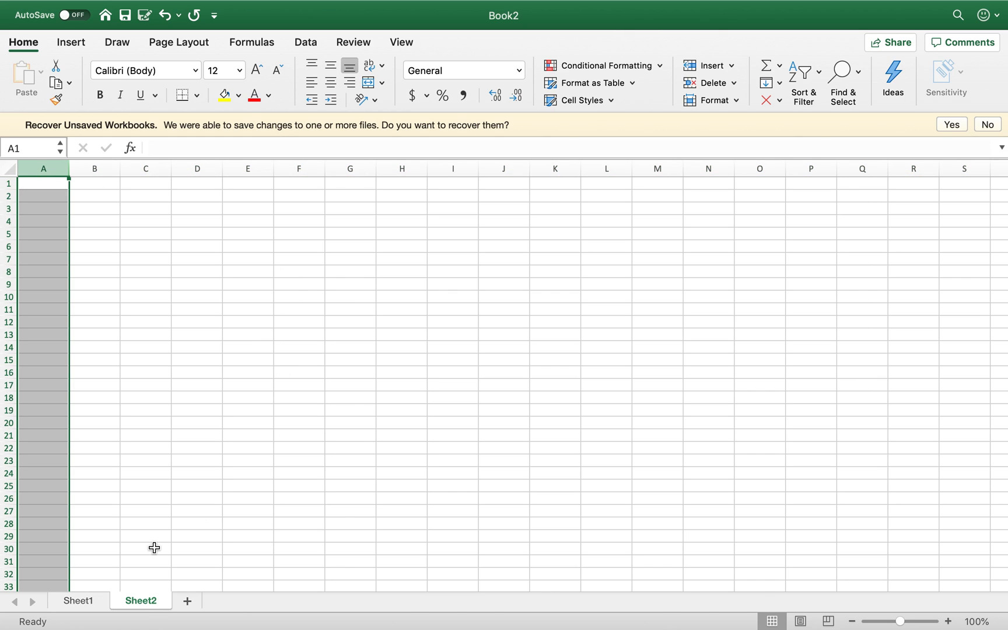
On Sheet1, auto-fit column O and widen column L so each fits its text in row 1.
{"action": "left_click", "coordinate": [82, 601]}
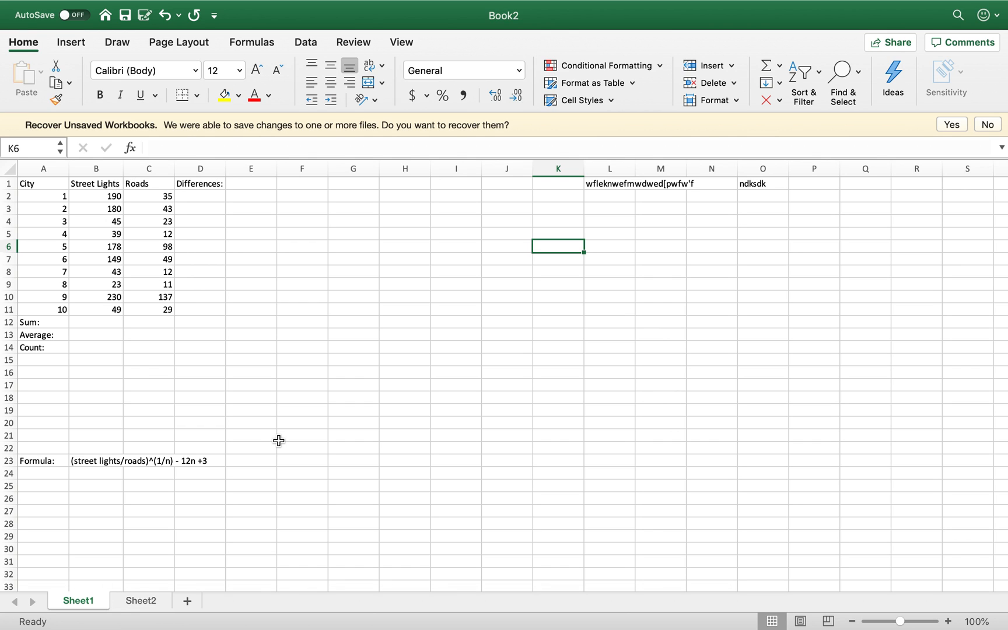
{"action": "left_click", "coordinate": [574, 179]}
{"action": "left_click_drag", "start_coordinate": [573, 179], "coordinate": [819, 286]}
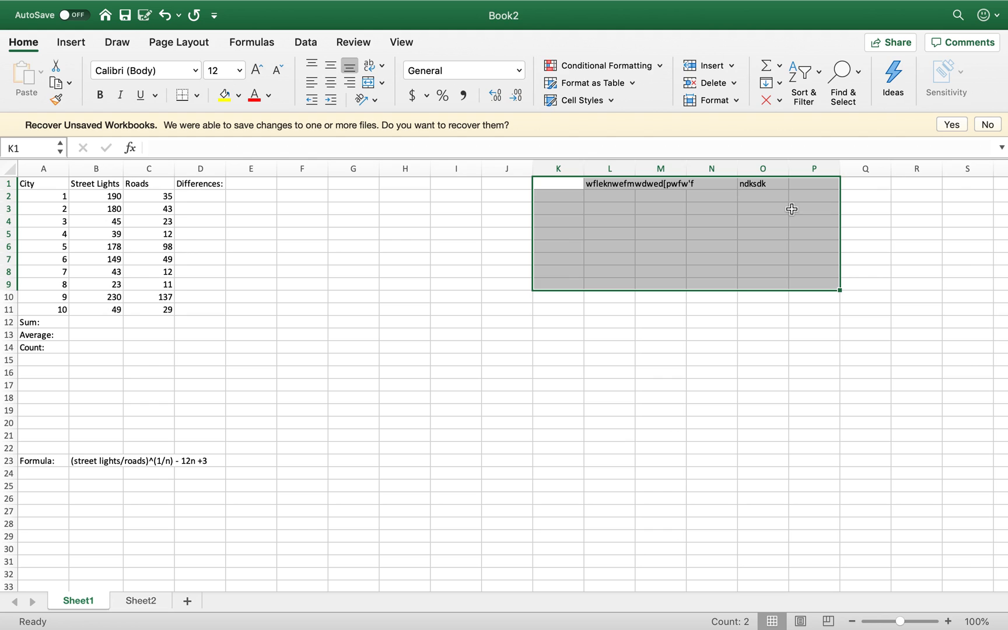
{"action": "left_click", "coordinate": [753, 221]}
{"action": "left_click", "coordinate": [749, 187]}
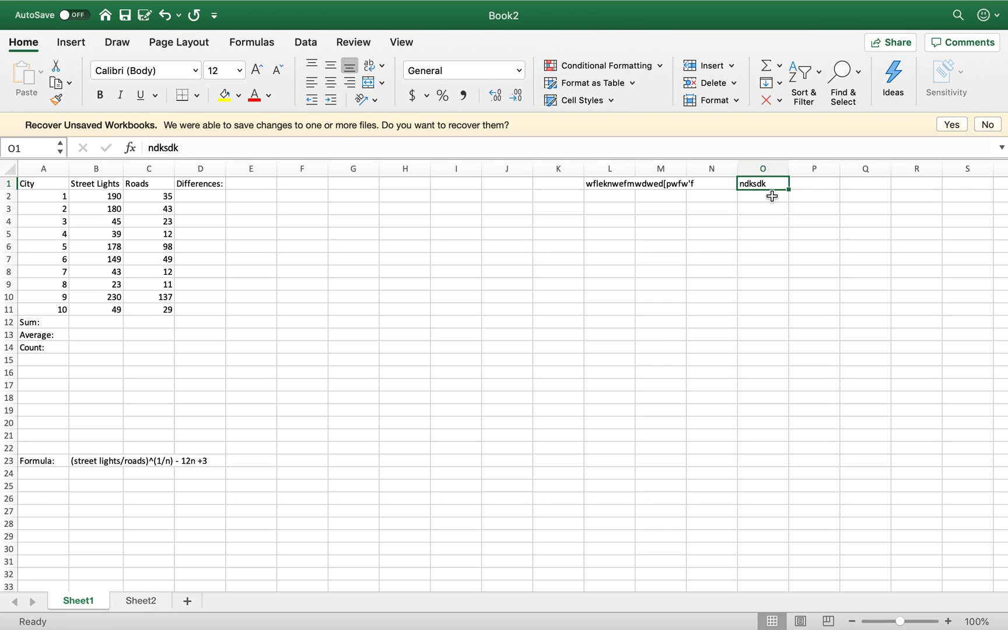
{"action": "double_click", "coordinate": [789, 168]}
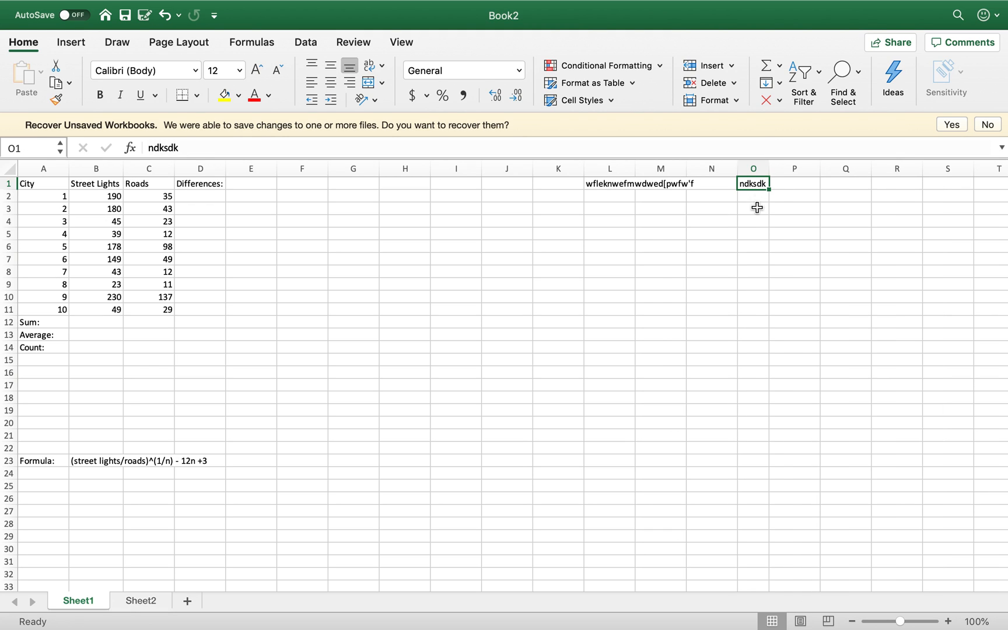
{"action": "left_click", "coordinate": [617, 182]}
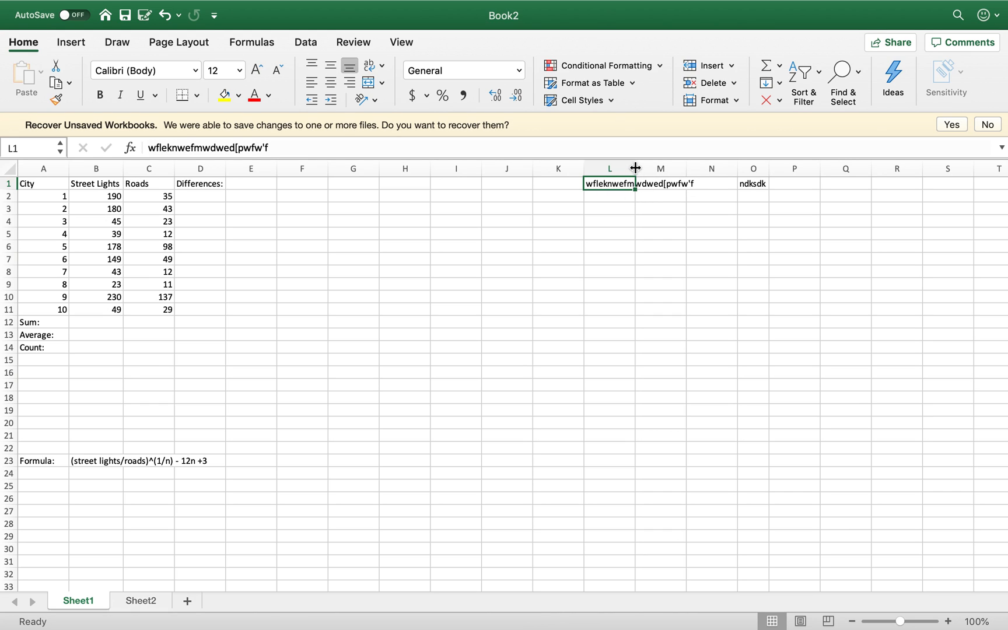
{"action": "left_click_drag", "start_coordinate": [636, 169], "coordinate": [699, 168]}
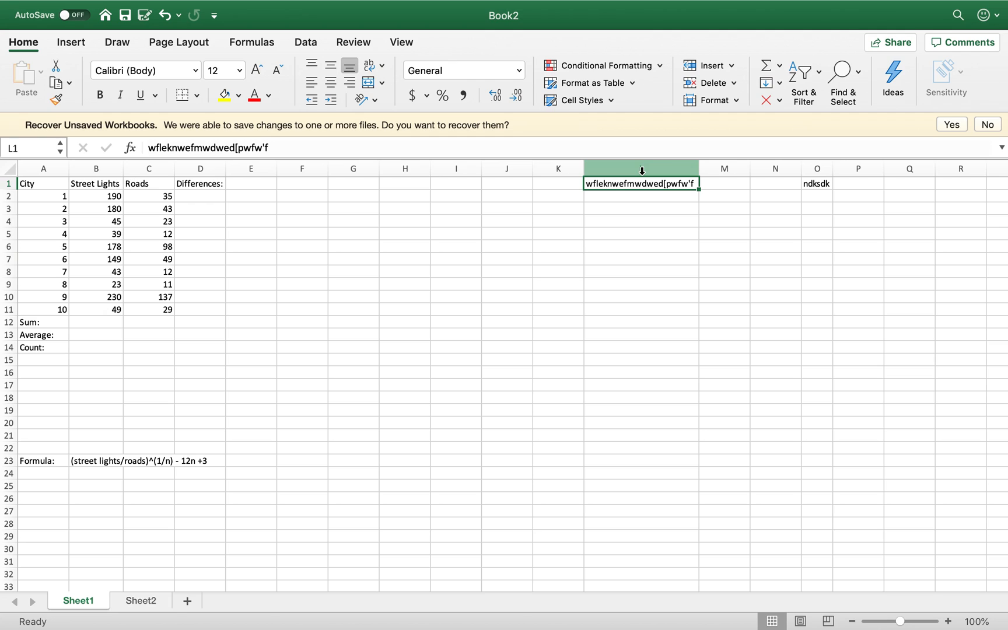
Clear the contents of columns L and O.
{"action": "left_click", "coordinate": [642, 170]}
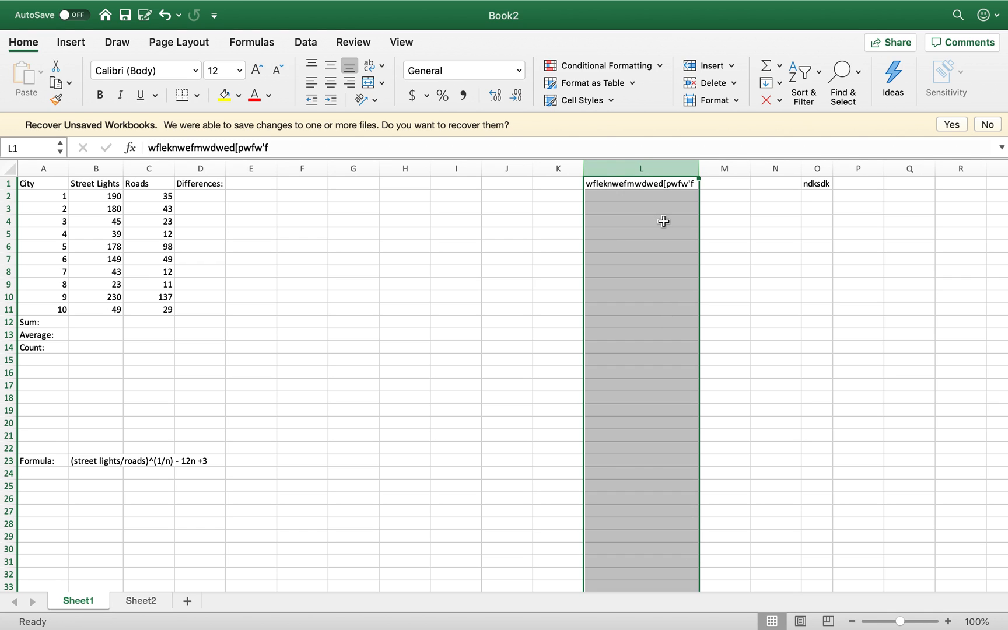
{"action": "key", "text": "super+z"}
{"action": "left_click", "coordinate": [800, 258]}
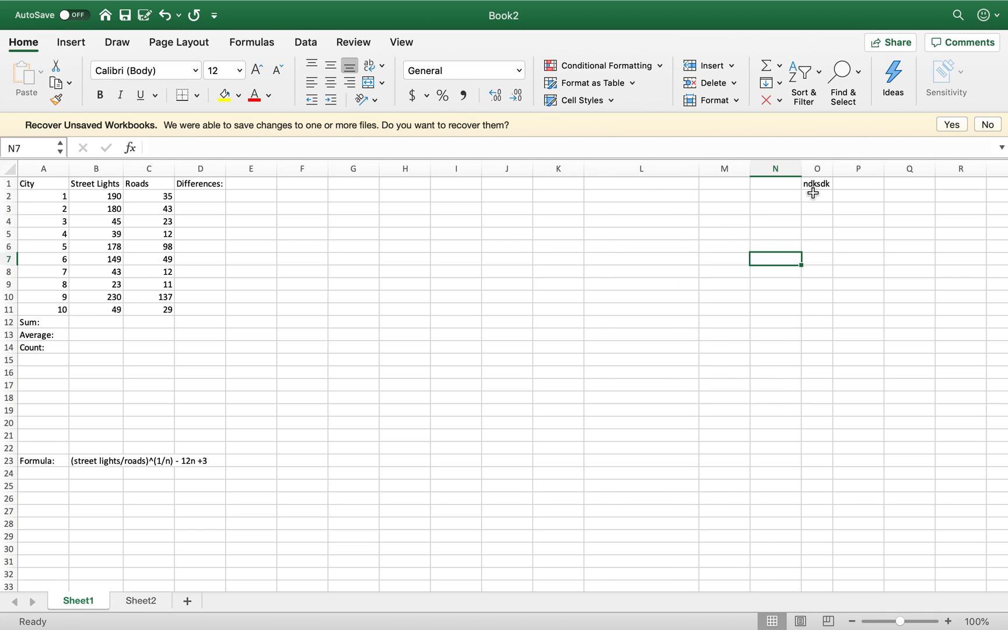
{"action": "left_click", "coordinate": [816, 168]}
{"action": "key", "text": "Delete"}
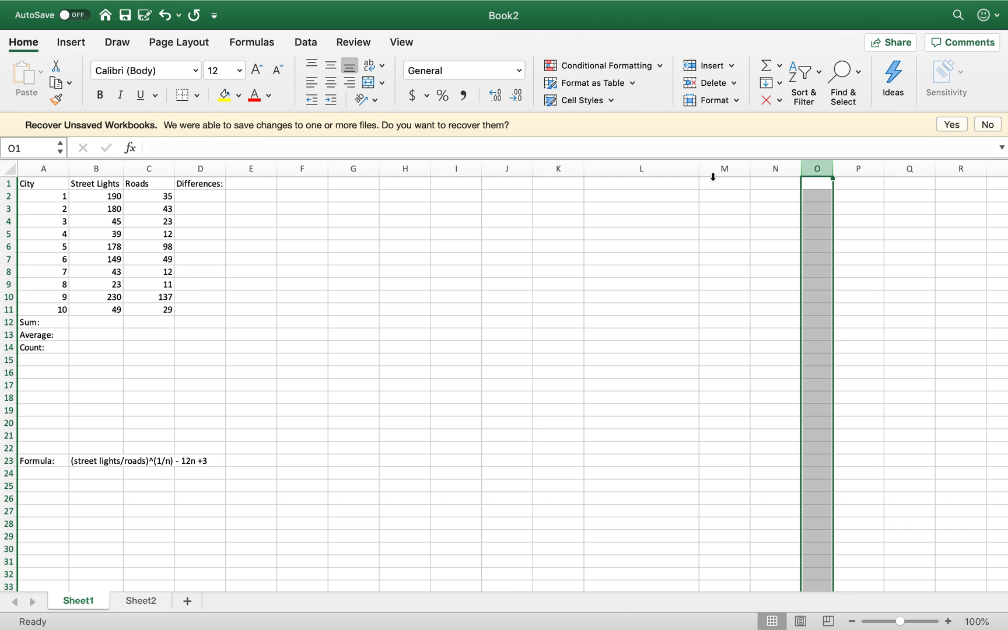
{"action": "left_click", "coordinate": [699, 169]}
{"action": "left_click", "coordinate": [699, 170]}
{"action": "left_click", "coordinate": [699, 170]}
{"action": "left_click", "coordinate": [833, 168]}
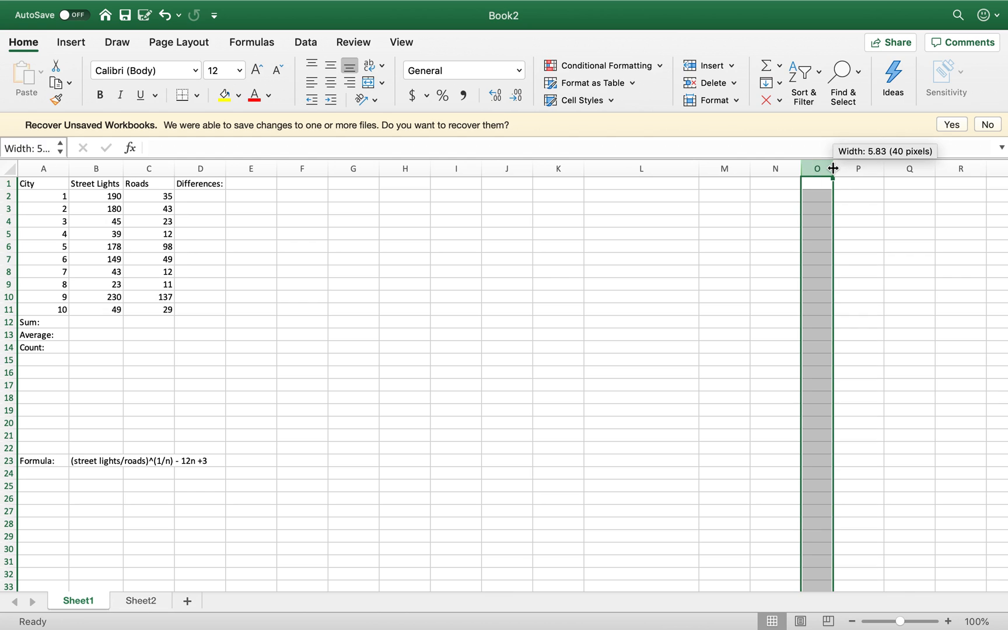
Examine the City, Street Lights and Roads table, including the values for cities 1 and 2.
{"action": "left_click", "coordinate": [519, 272]}
{"action": "left_click_drag", "start_coordinate": [28, 183], "coordinate": [193, 346]}
{"action": "left_click", "coordinate": [266, 309]}
{"action": "left_click_drag", "start_coordinate": [45, 184], "coordinate": [58, 310]}
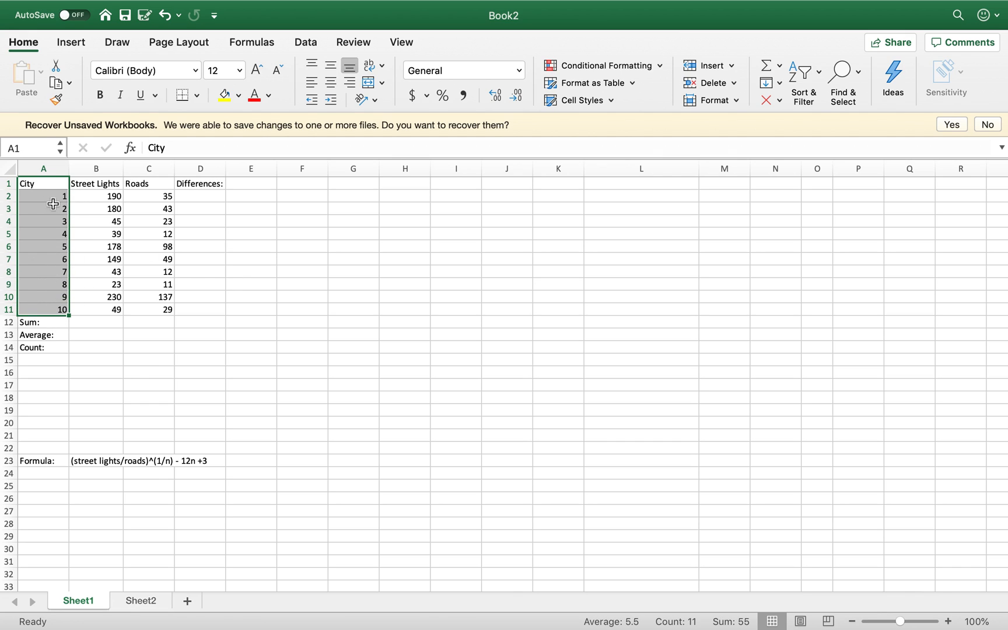
{"action": "left_click_drag", "start_coordinate": [118, 188], "coordinate": [117, 315]}
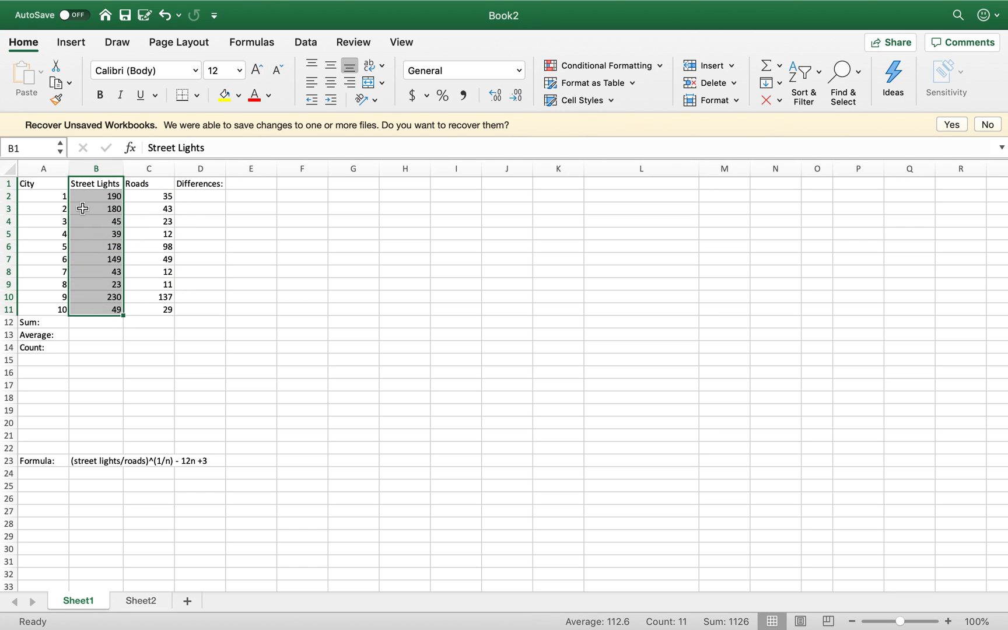
{"action": "left_click", "coordinate": [58, 197]}
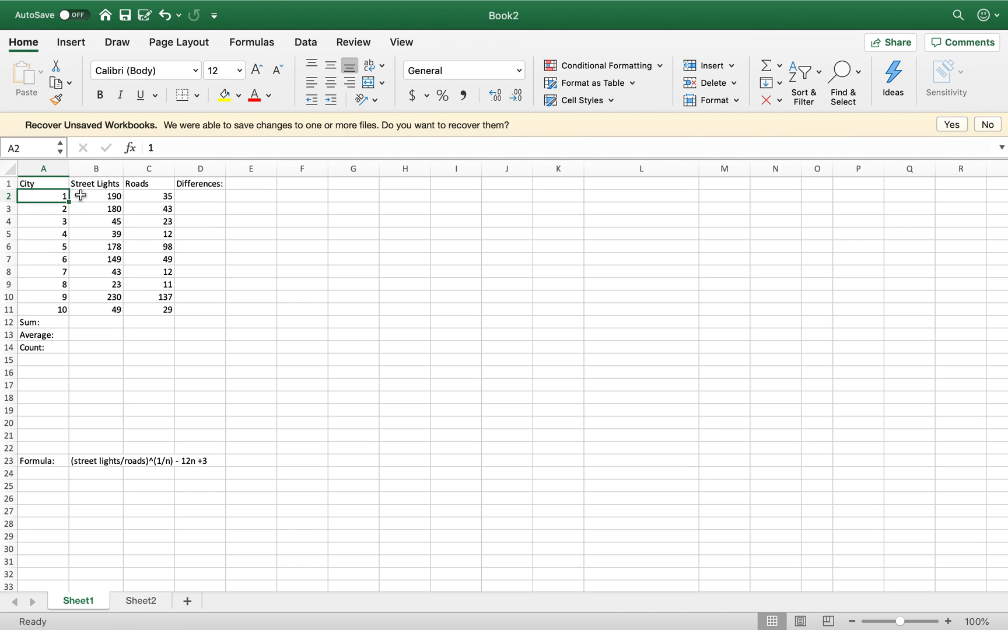
{"action": "left_click", "coordinate": [102, 196]}
{"action": "left_click", "coordinate": [153, 198]}
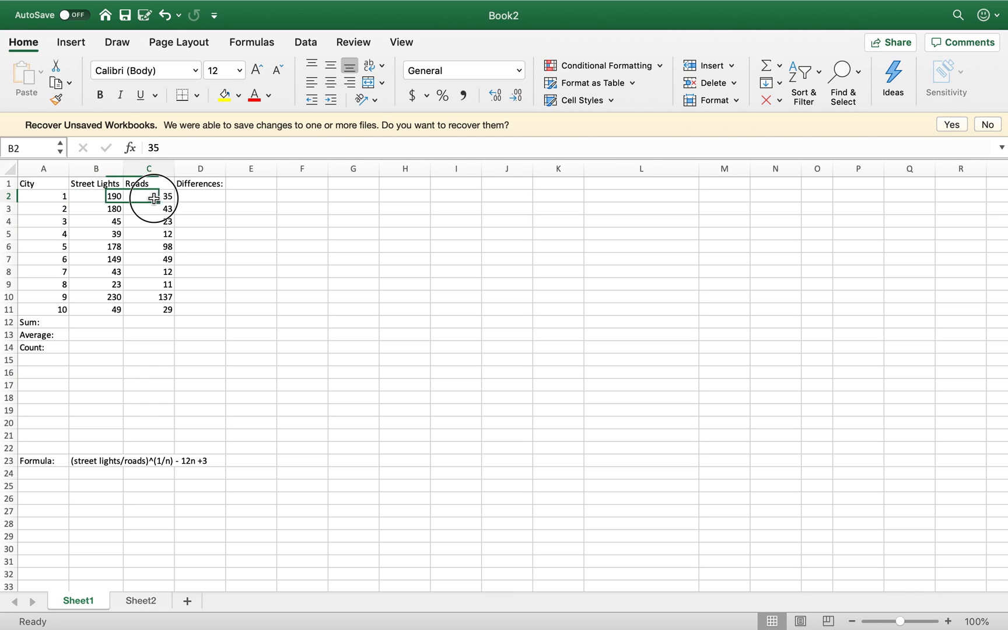
{"action": "left_click", "coordinate": [66, 208]}
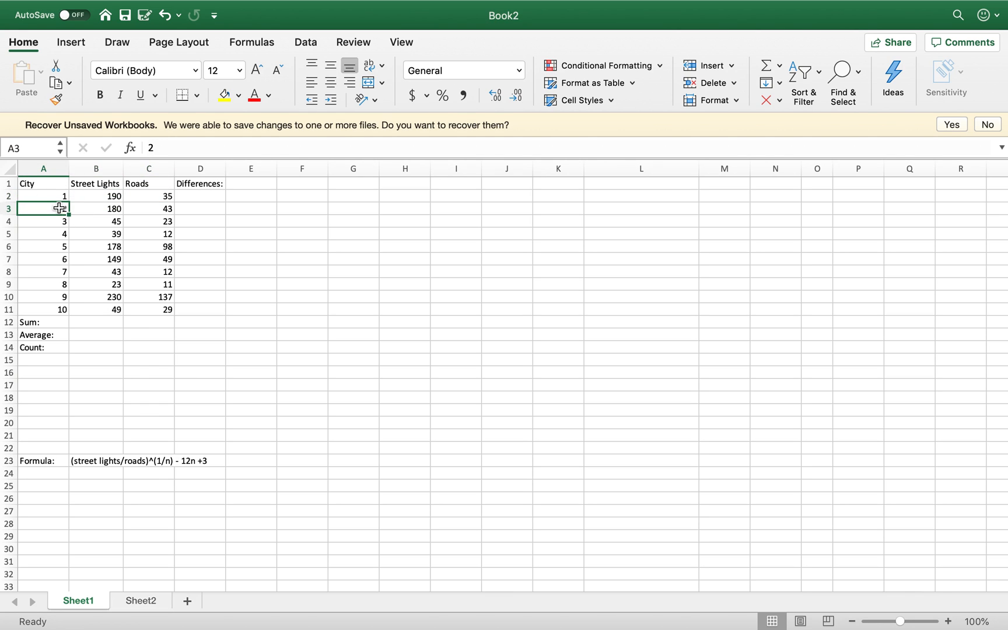
{"action": "left_click", "coordinate": [96, 209]}
{"action": "left_click", "coordinate": [151, 211]}
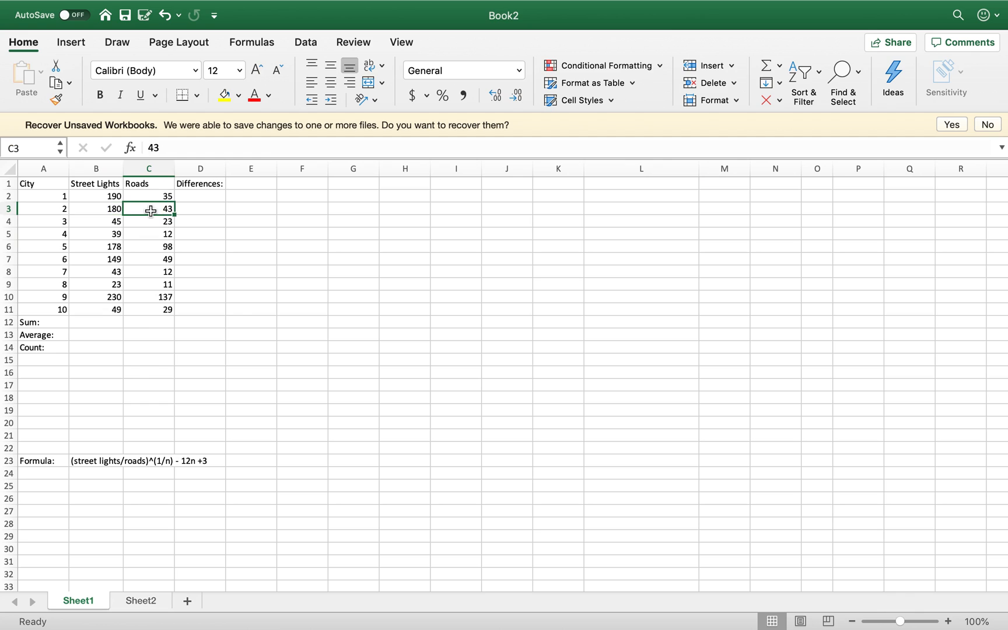
In the Sum row, enter =sum(B2:B3) in cell B12 to total the first two Street Lights values.
{"action": "left_click", "coordinate": [105, 325]}
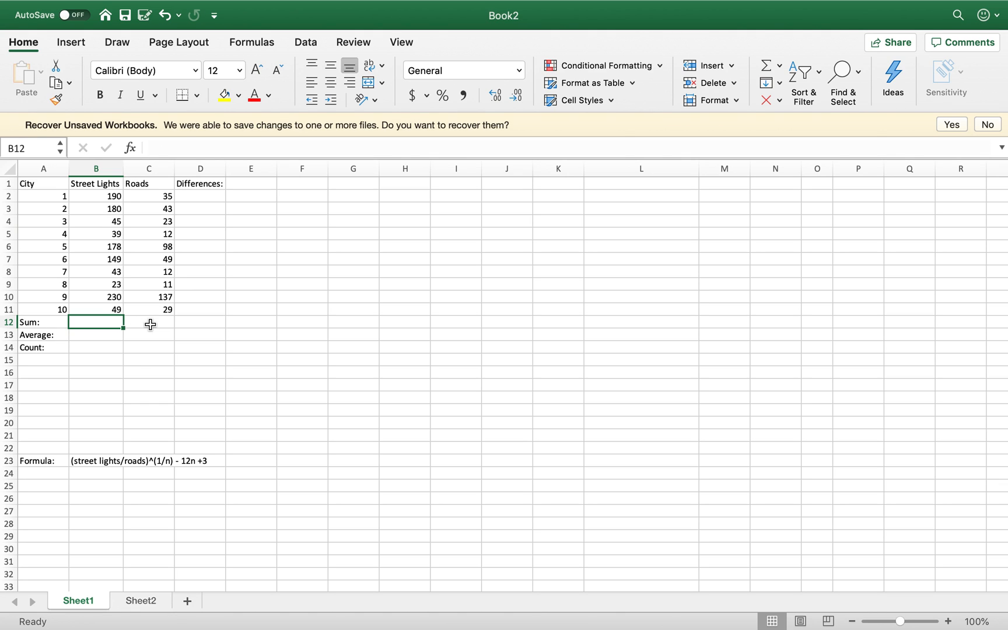
{"action": "left_click", "coordinate": [55, 322]}
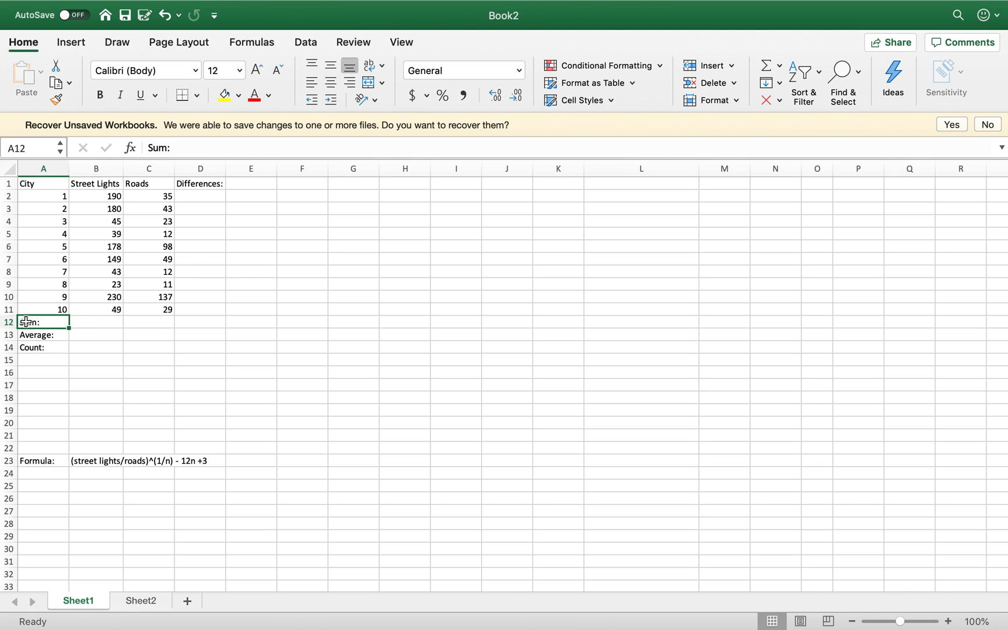
{"action": "left_click", "coordinate": [8, 322]}
{"action": "left_click", "coordinate": [105, 321]}
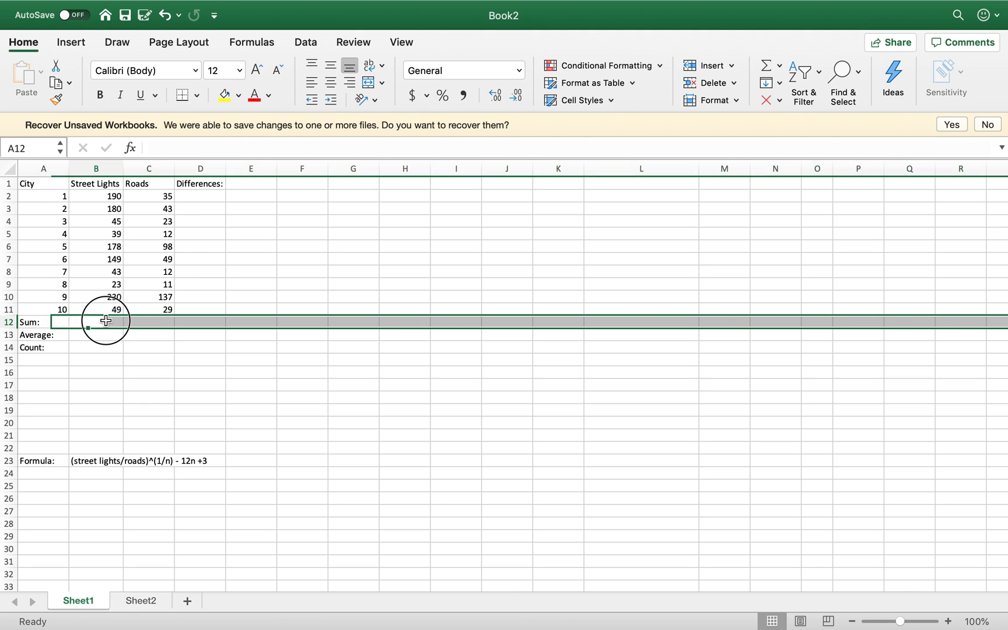
{"action": "type", "text": "="}
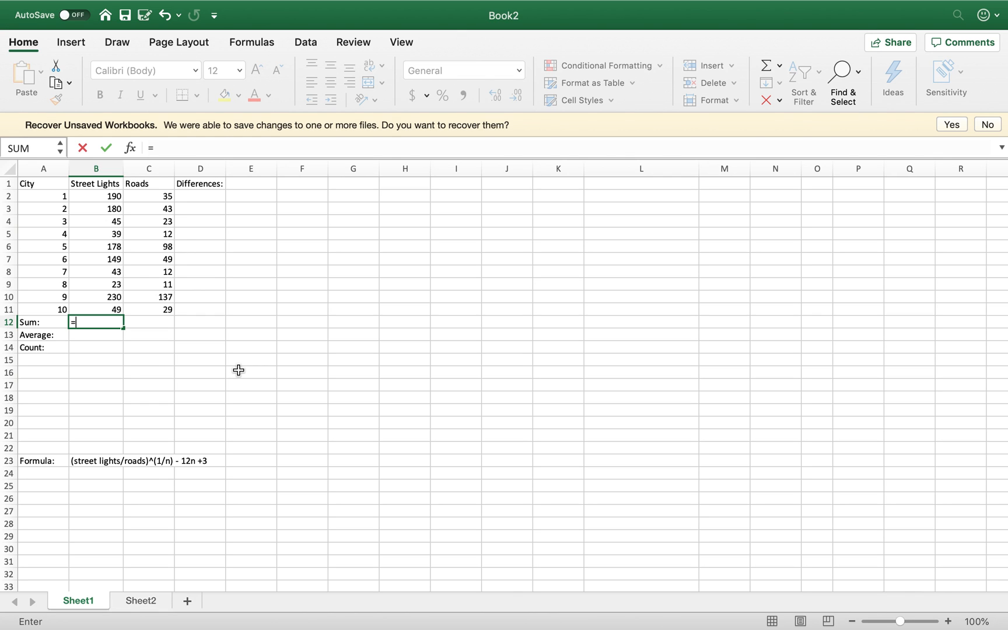
{"action": "type", "text": "sum"}
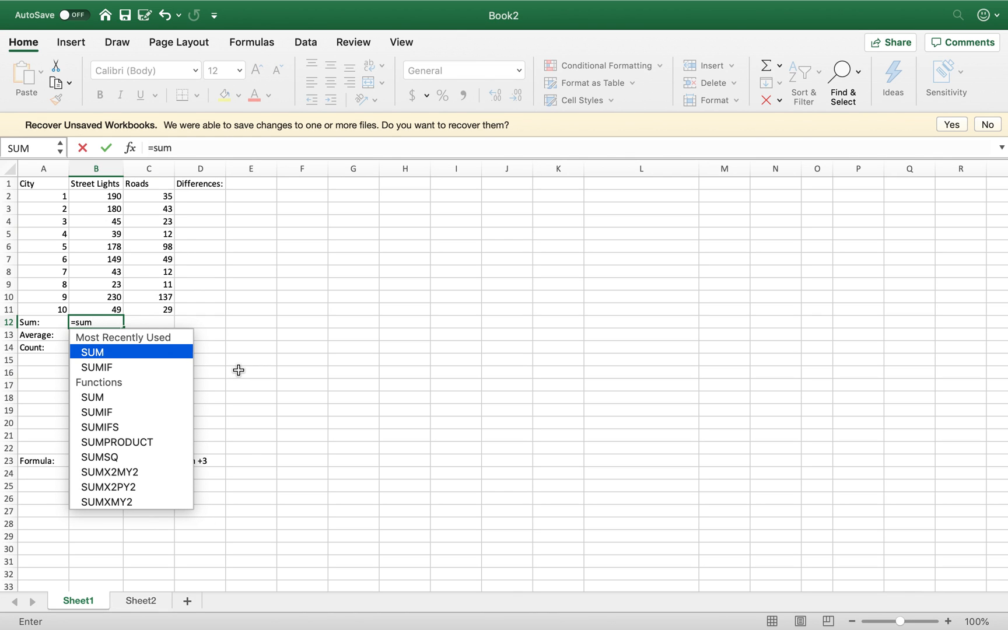
{"action": "type", "text": "("}
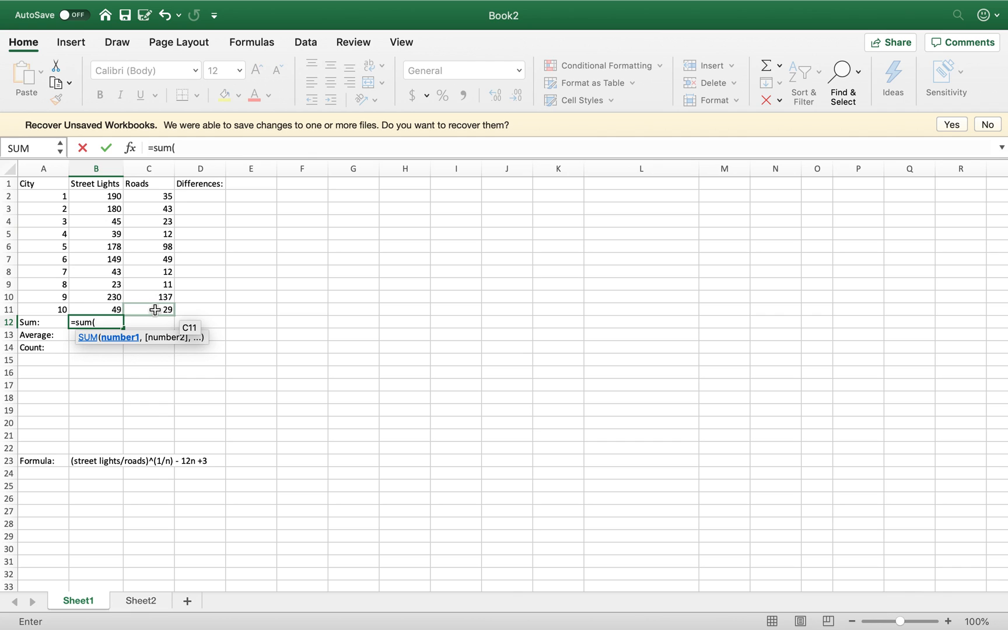
{"action": "left_click_drag", "start_coordinate": [106, 197], "coordinate": [95, 205]}
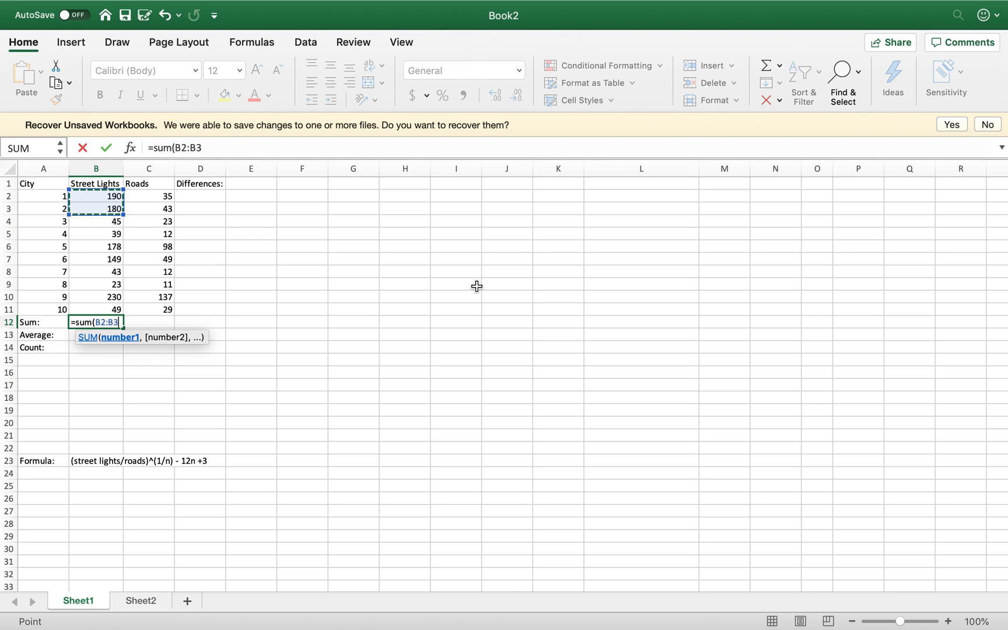
{"action": "type", "text": ")"}
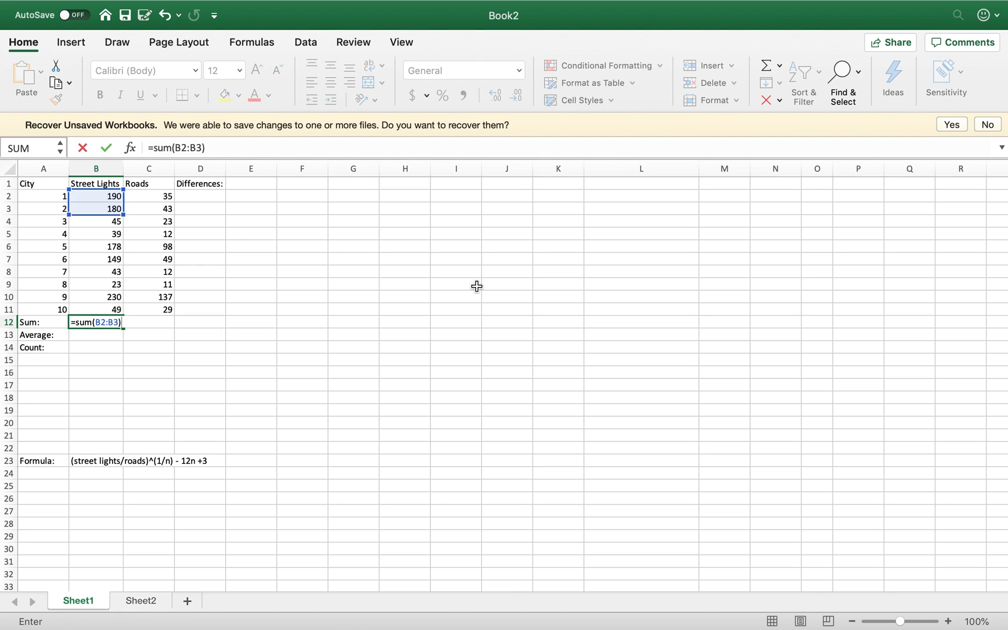
{"action": "key", "text": "Return"}
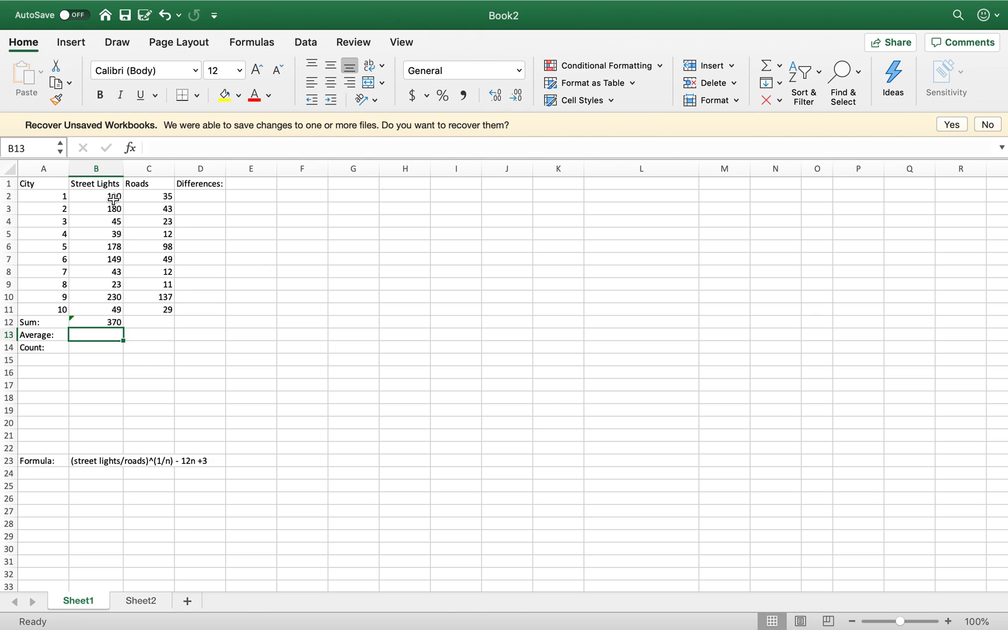
Replace the formula in B12 with =sum(B2:B11) to total the whole Street Lights column.
{"action": "left_click", "coordinate": [106, 325]}
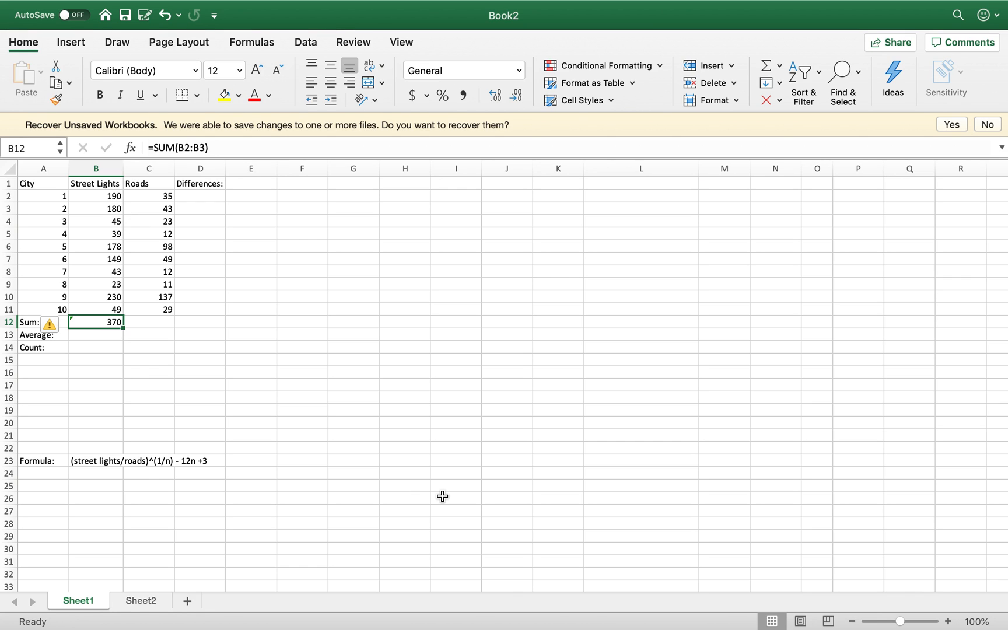
{"action": "type", "text": "=sum("}
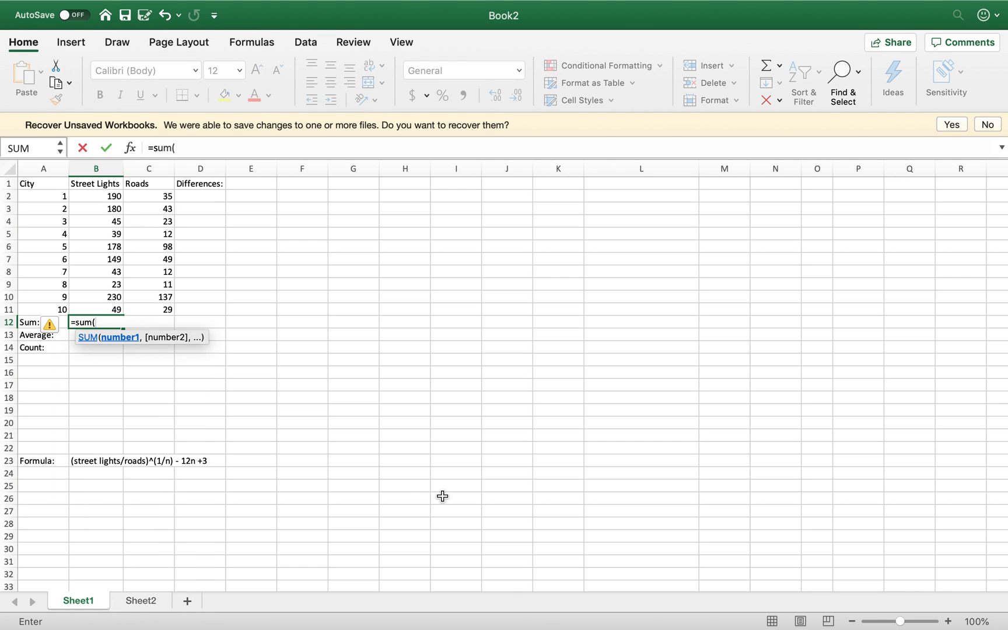
{"action": "left_click_drag", "start_coordinate": [114, 196], "coordinate": [114, 306]}
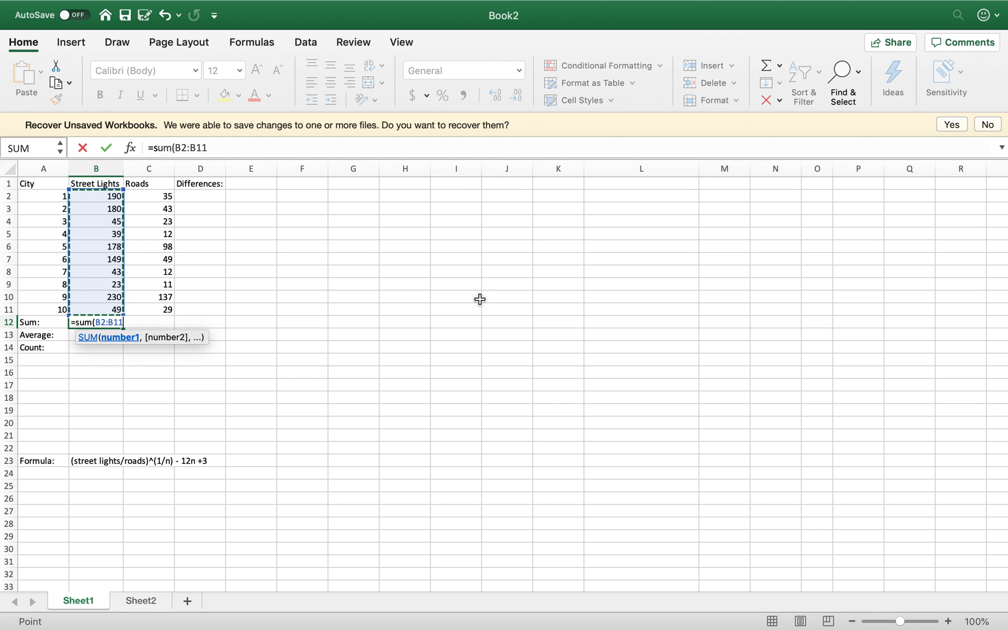
{"action": "type", "text": ")"}
{"action": "key", "text": "Return"}
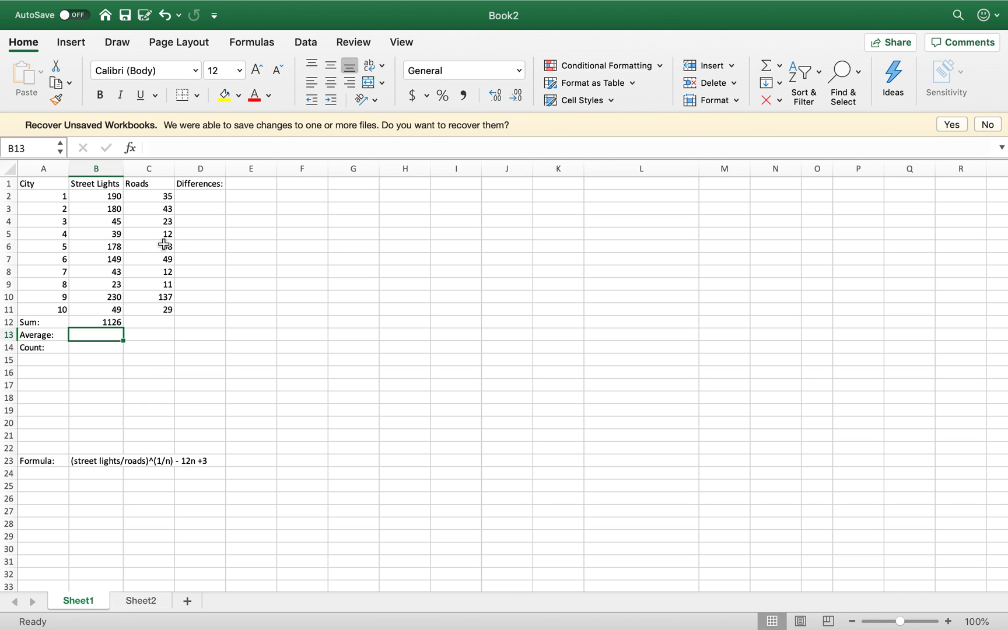
Enter =sum(C2:C11) in cell C12 to total the Roads column.
{"action": "left_click", "coordinate": [157, 324]}
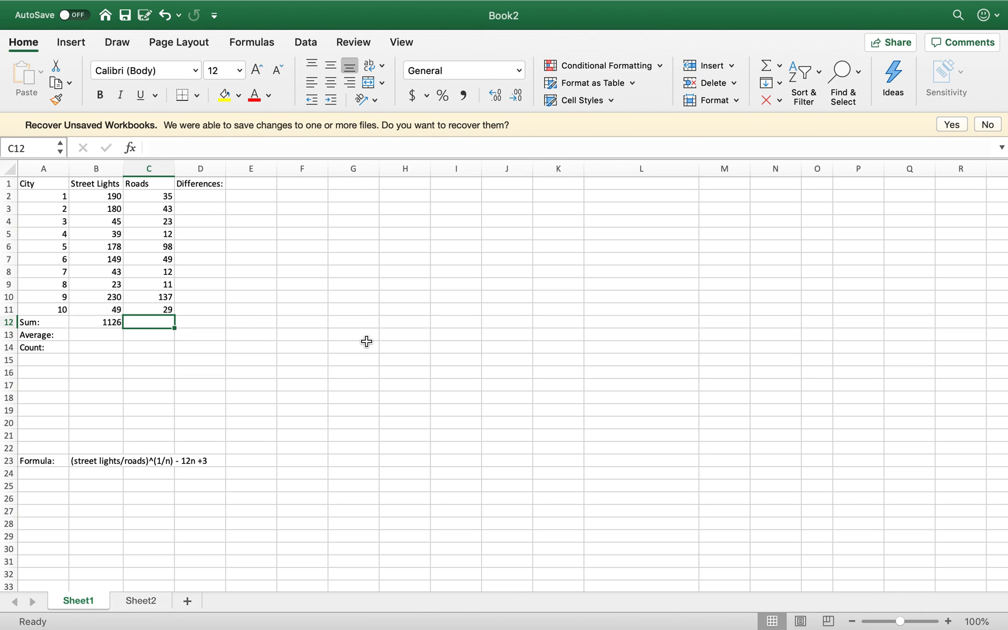
{"action": "type", "text": "=su"}
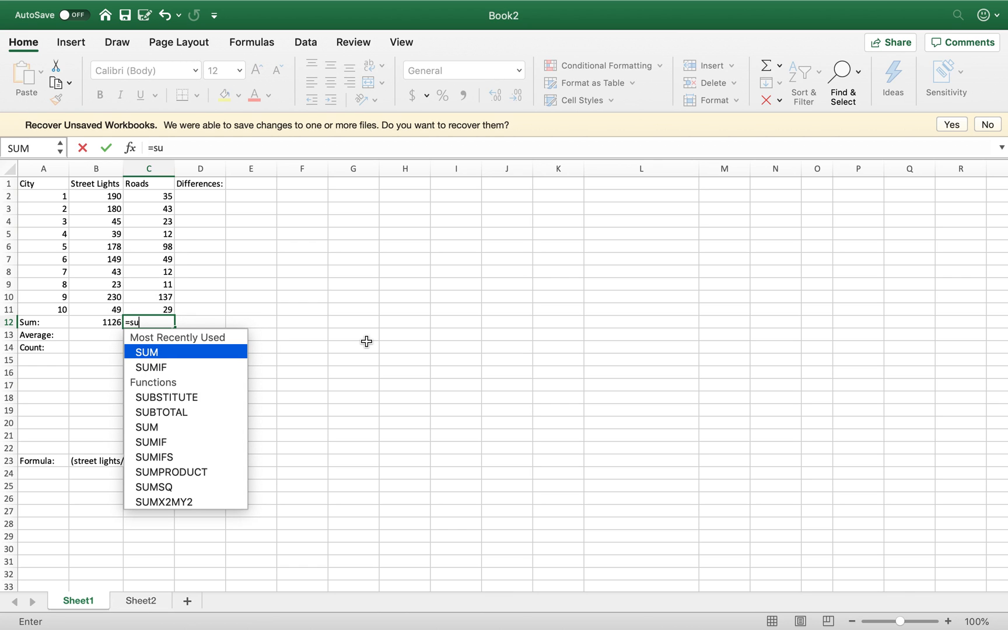
{"action": "type", "text": "m("}
{"action": "left_click_drag", "start_coordinate": [166, 197], "coordinate": [166, 310]}
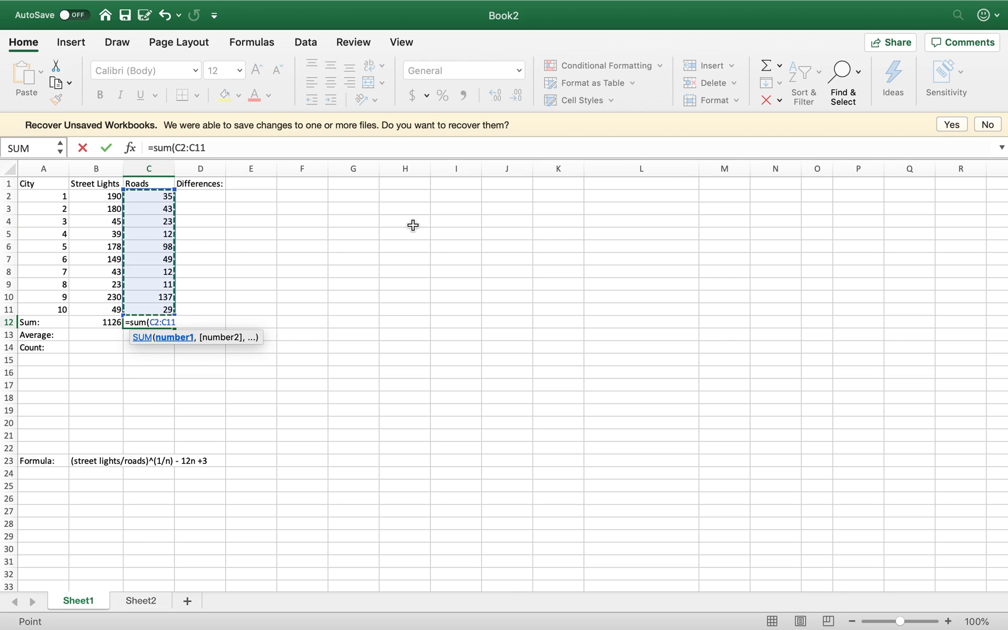
{"action": "type", "text": ")"}
{"action": "key", "text": "Return"}
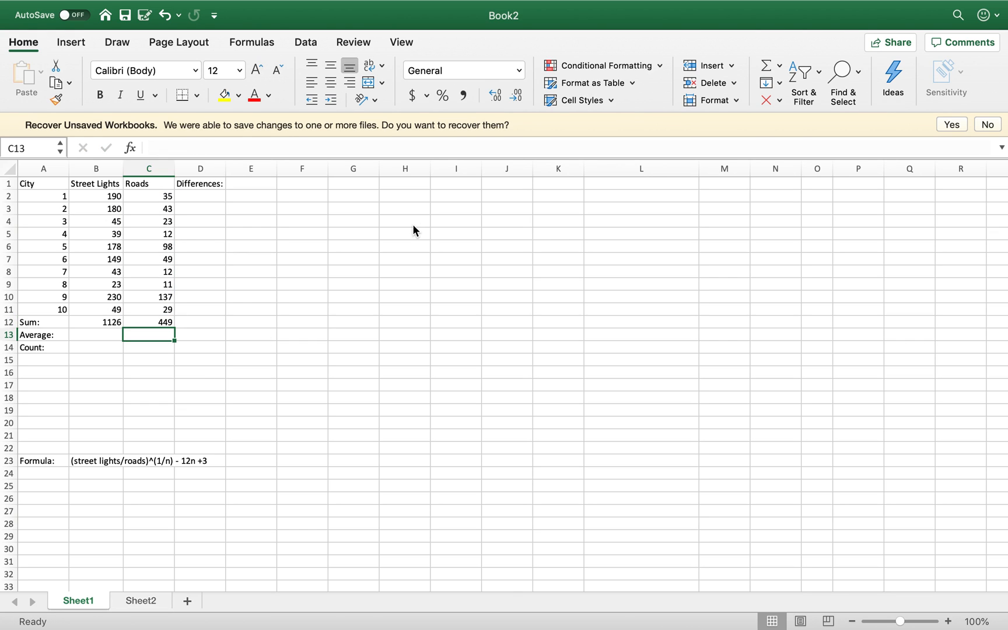
Clear the Roads total from cell C12.
{"action": "left_click", "coordinate": [155, 322]}
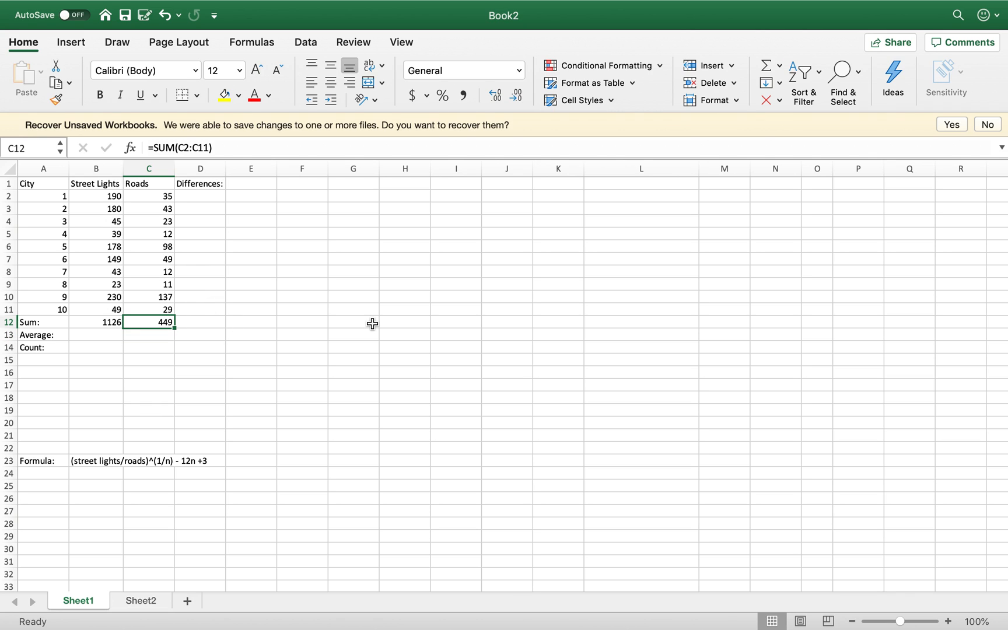
{"action": "key", "text": "Delete"}
{"action": "left_click", "coordinate": [144, 385]}
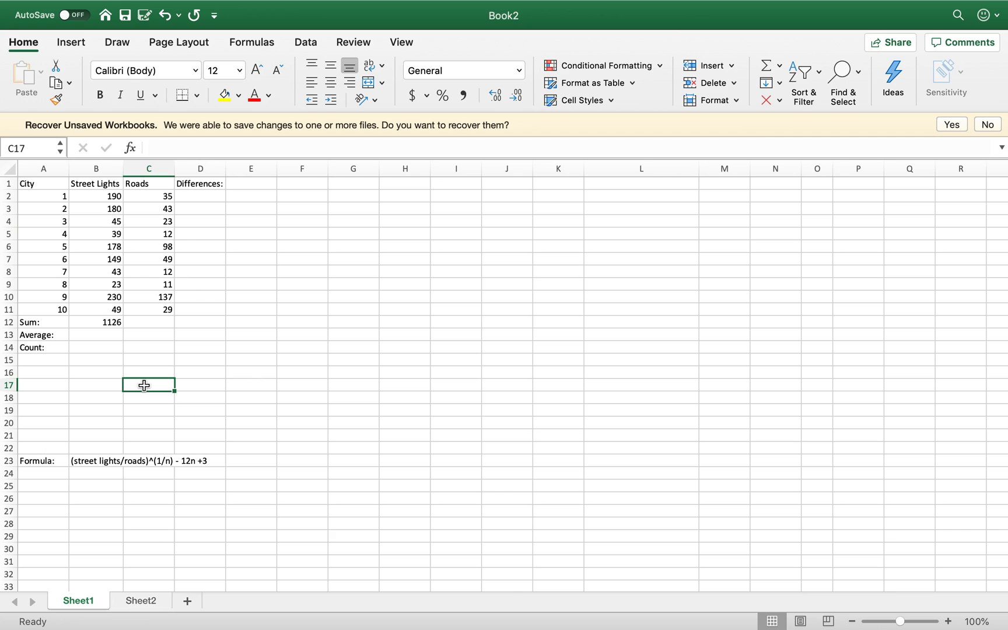
Fill the Street Lights sum formula from B12 across into C12 to total the Roads column.
{"action": "left_click", "coordinate": [99, 320]}
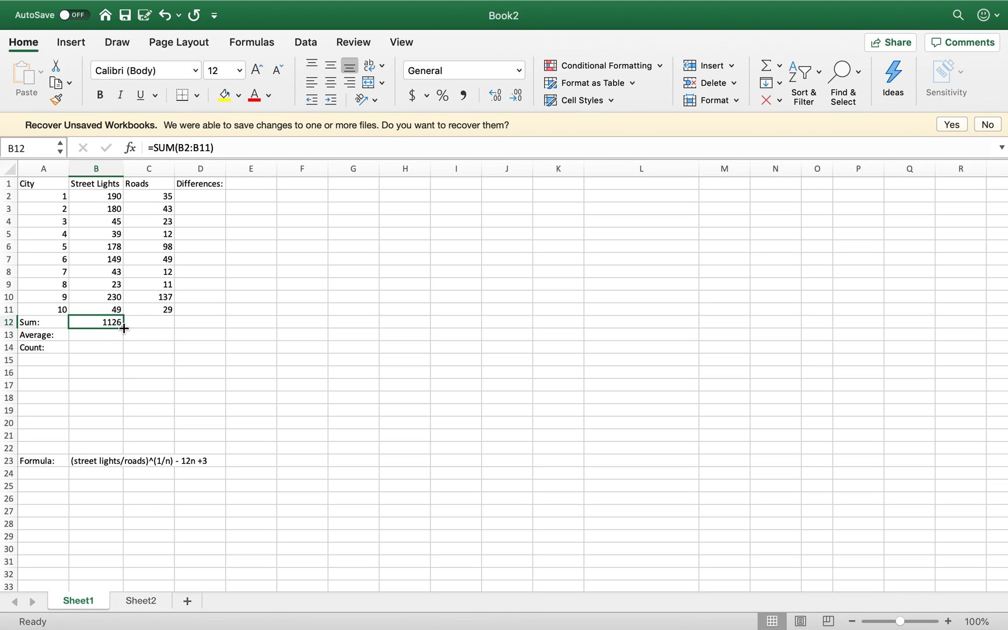
{"action": "left_click_drag", "start_coordinate": [124, 329], "coordinate": [124, 329]}
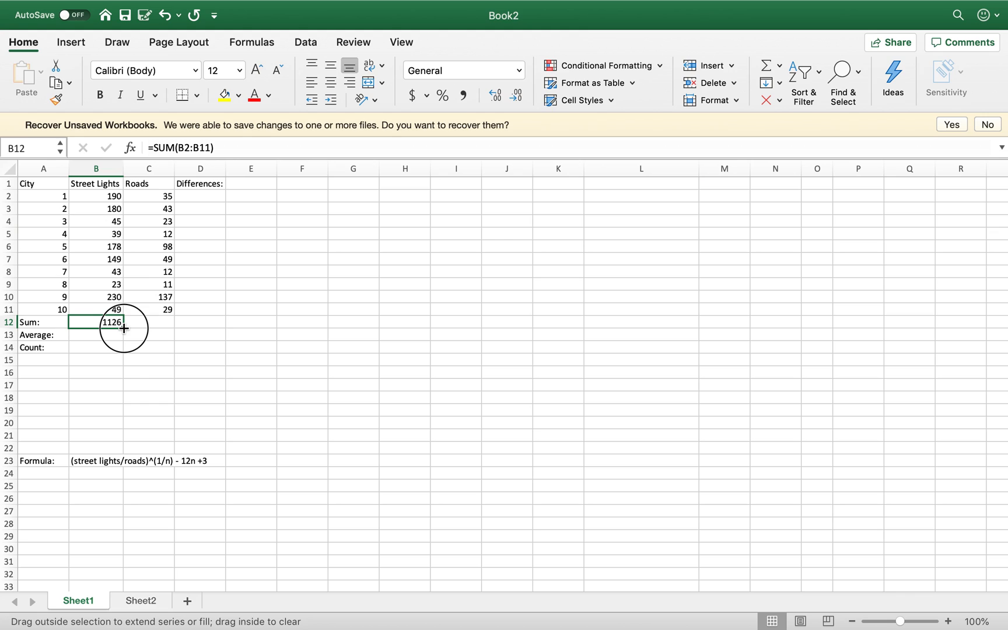
{"action": "left_click_drag", "start_coordinate": [152, 329], "coordinate": [152, 328]}
{"action": "left_click", "coordinate": [384, 315]}
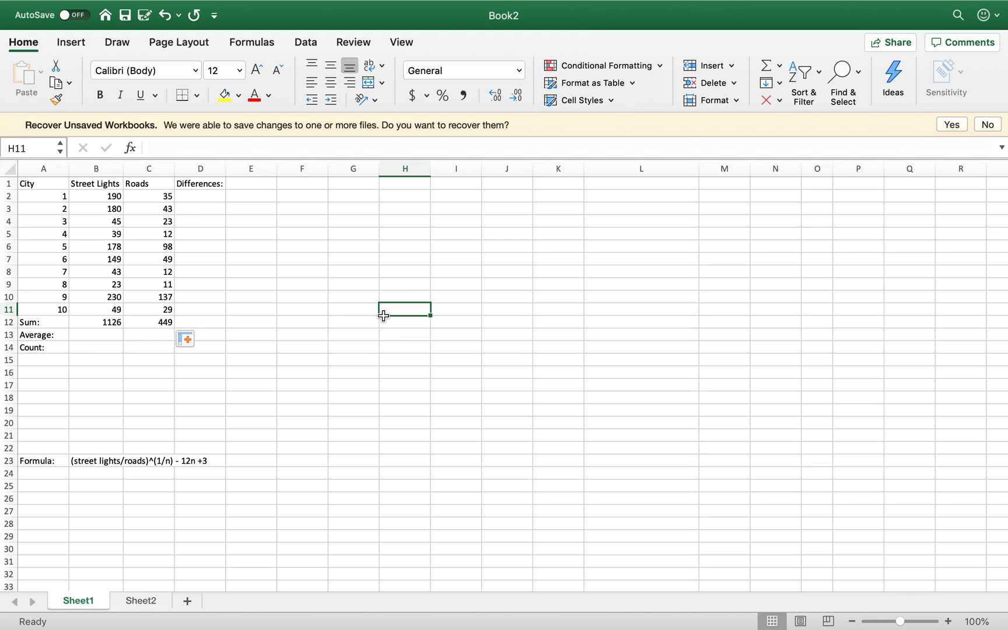
Inspect the sum formulas in B12 and C12 to compare the ranges they reference.
{"action": "left_click", "coordinate": [171, 321]}
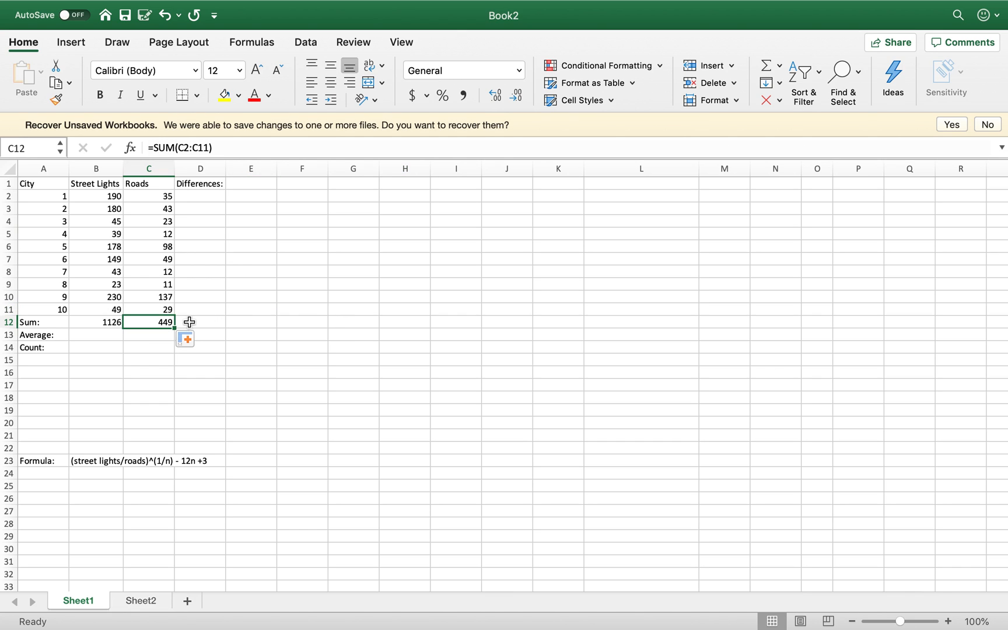
{"action": "double_click", "coordinate": [96, 323]}
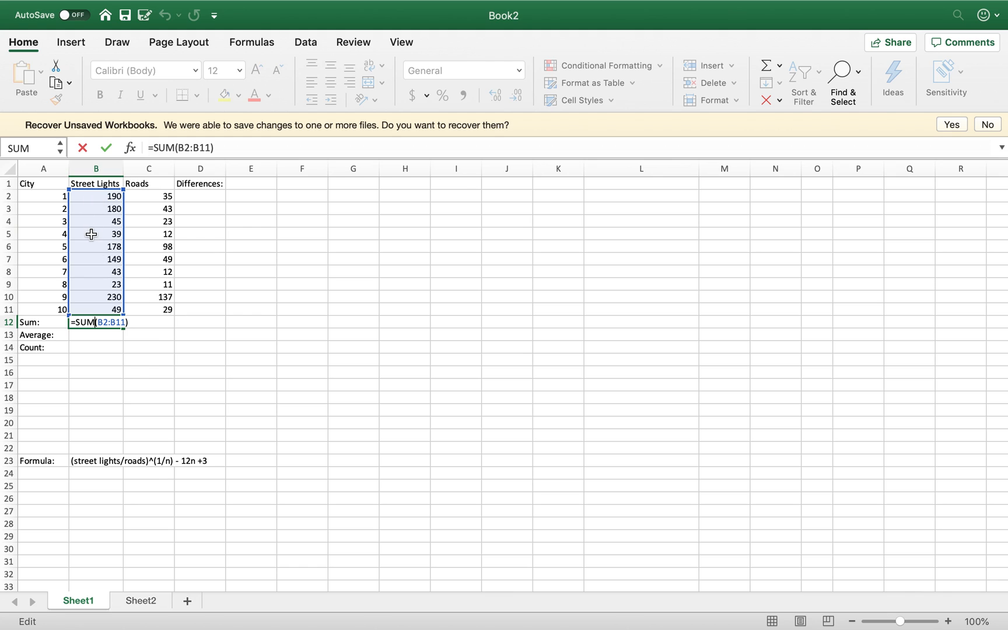
{"action": "key", "text": "Return"}
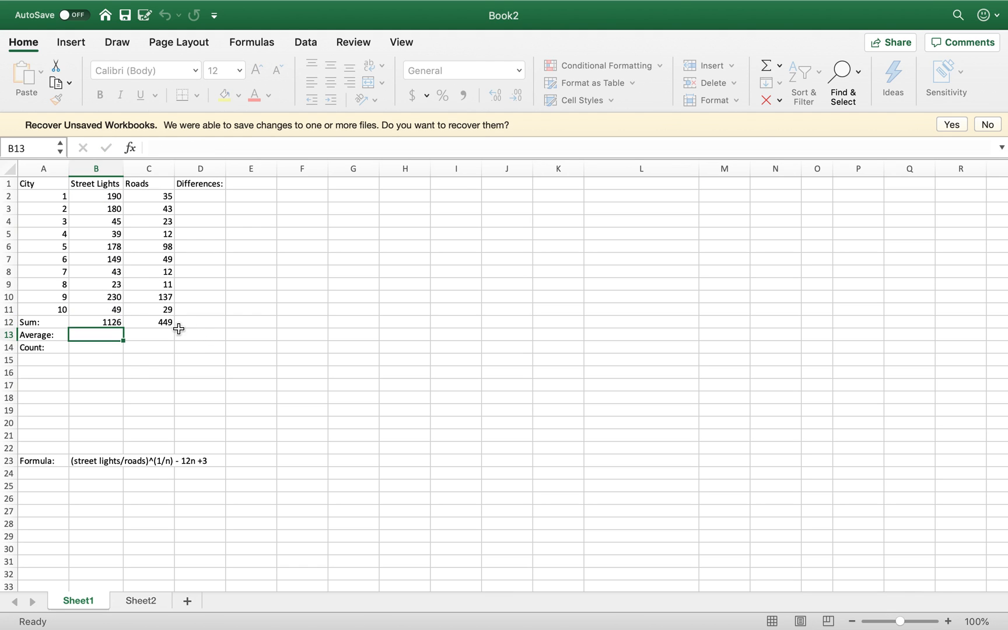
{"action": "double_click", "coordinate": [169, 323]}
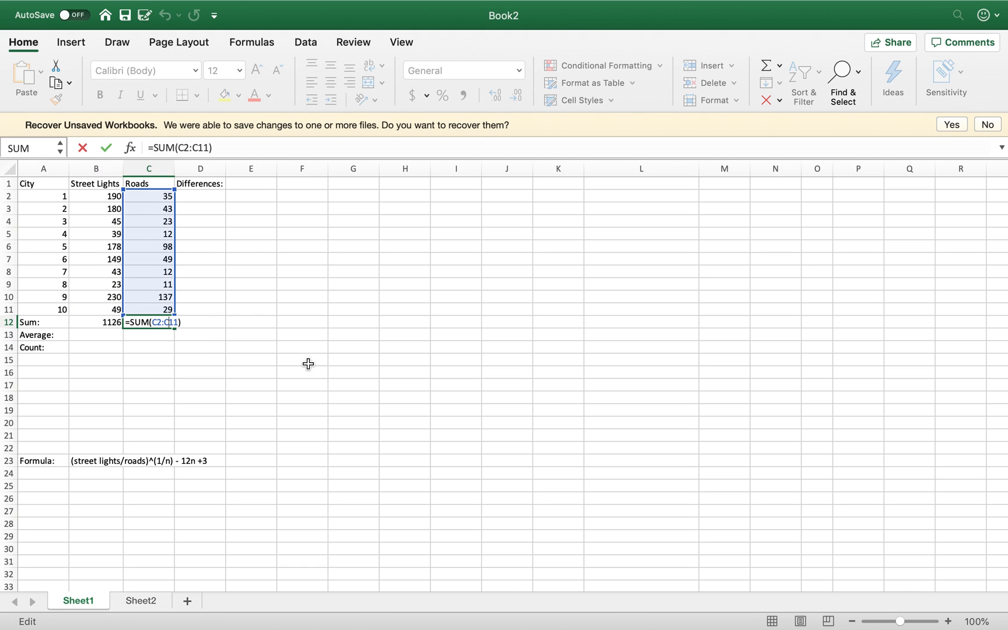
{"action": "key", "text": "Return"}
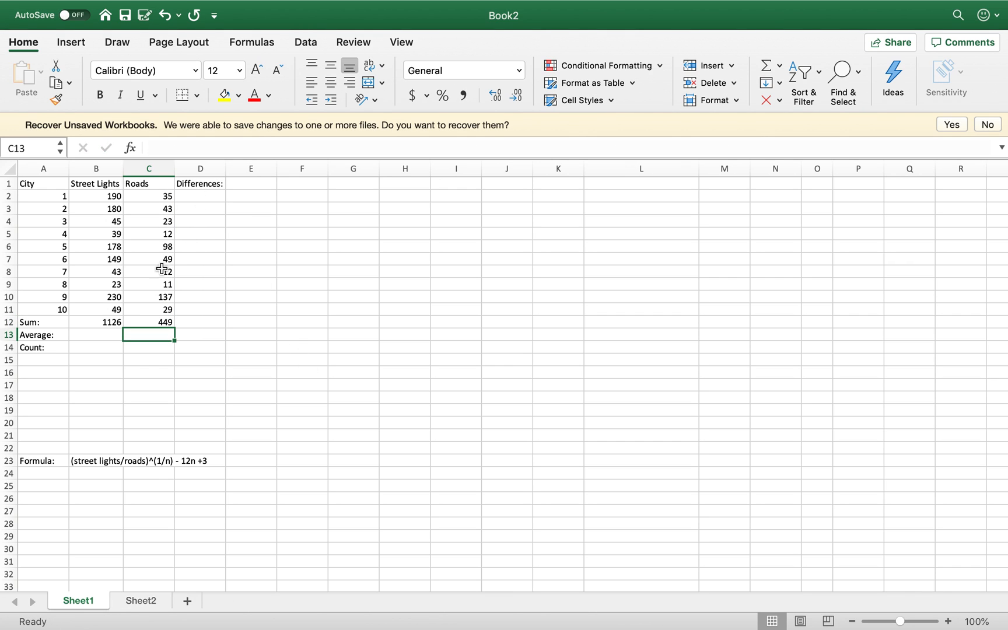
In the Average row, enter =average(B2:B11) in cell B13 for the Street Lights column.
{"action": "left_click", "coordinate": [104, 337]}
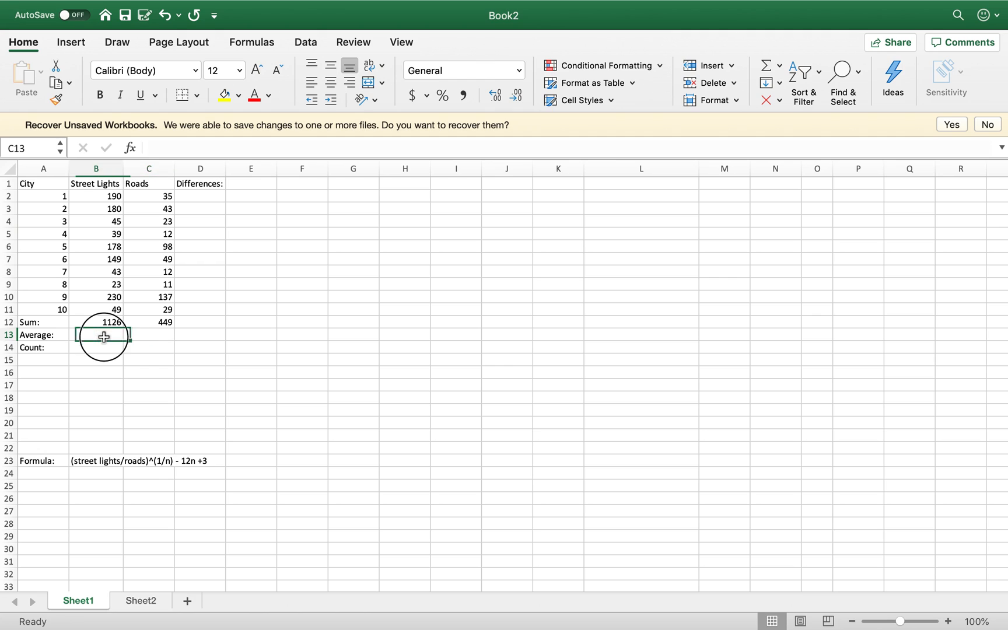
{"action": "type", "text": "="}
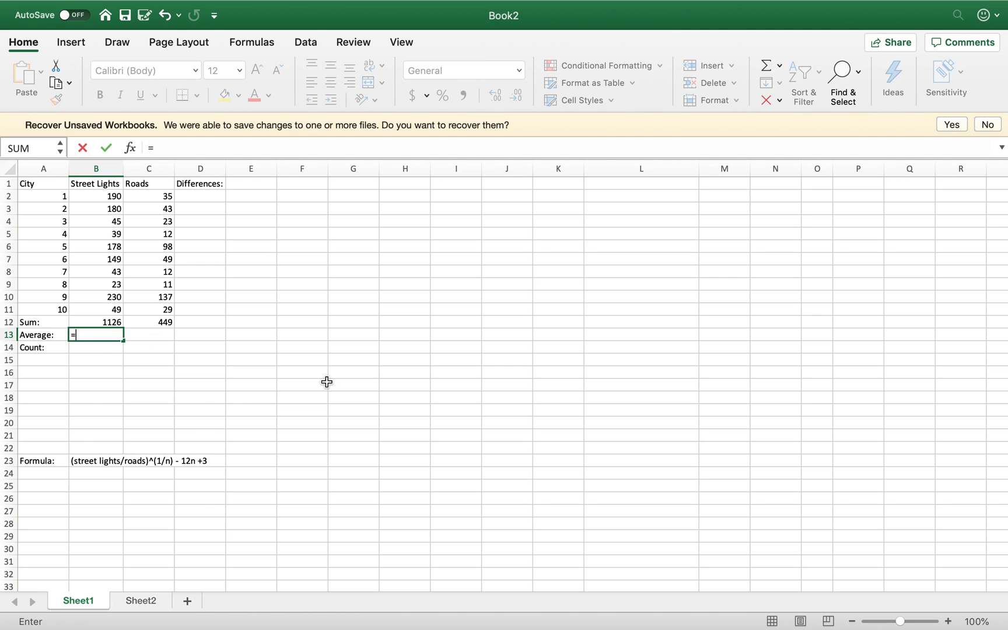
{"action": "type", "text": "average("}
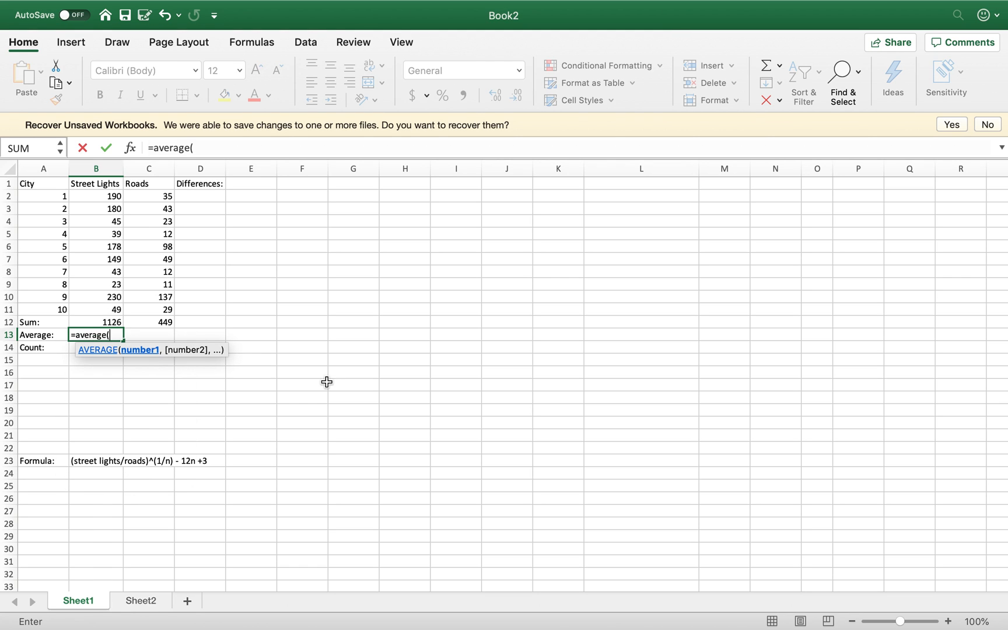
{"action": "left_click_drag", "start_coordinate": [113, 198], "coordinate": [114, 309]}
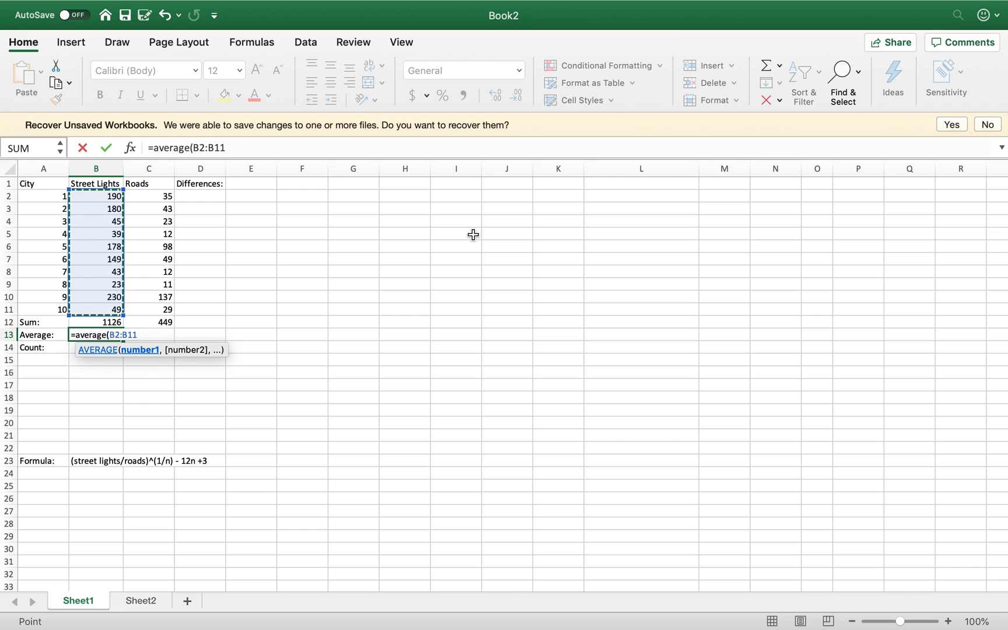
{"action": "type", "text": ")"}
{"action": "key", "text": "Return"}
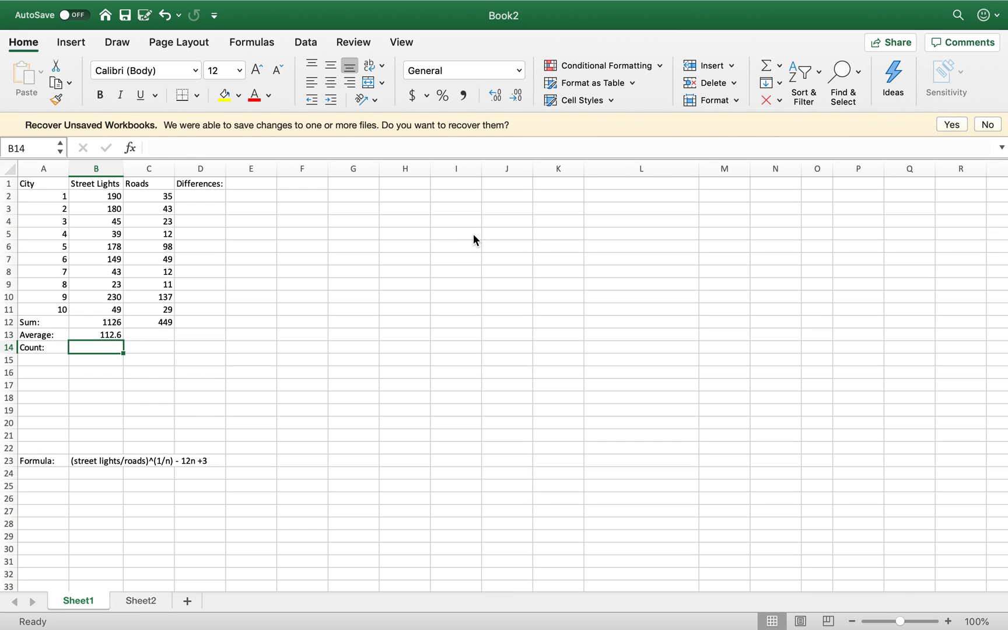
{"action": "left_click", "coordinate": [111, 334]}
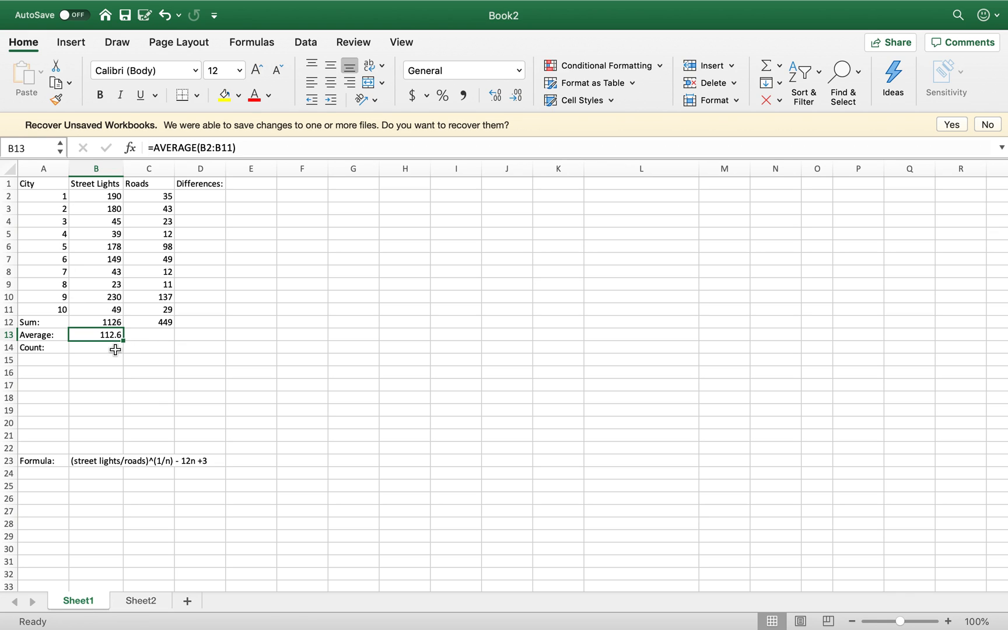
Enter =average(C2:C11) in cell C13 to average the Roads column.
{"action": "left_click", "coordinate": [156, 338]}
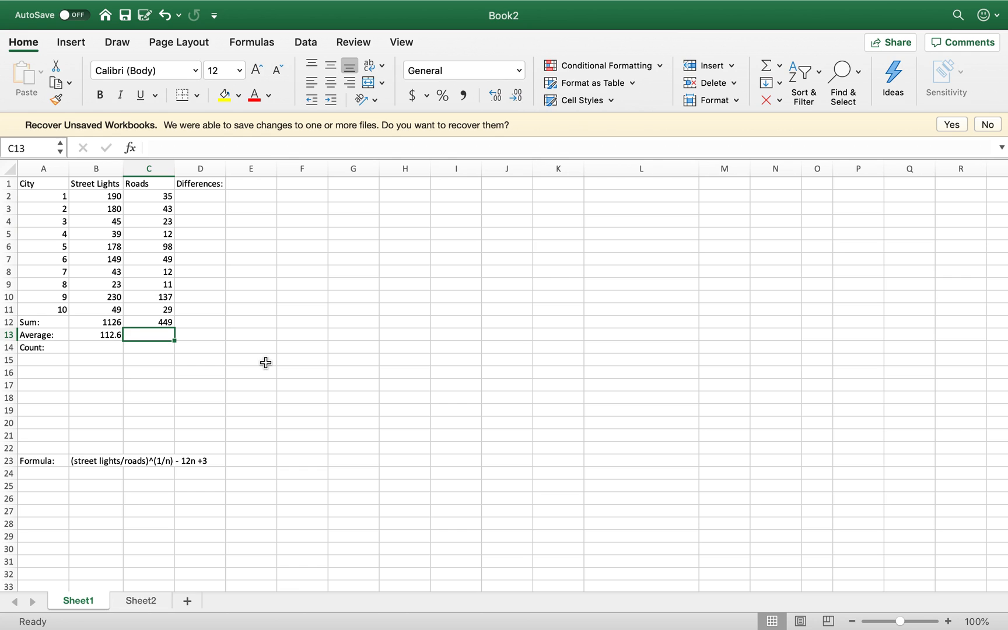
{"action": "type", "text": "=average("}
{"action": "left_click_drag", "start_coordinate": [166, 197], "coordinate": [168, 310]}
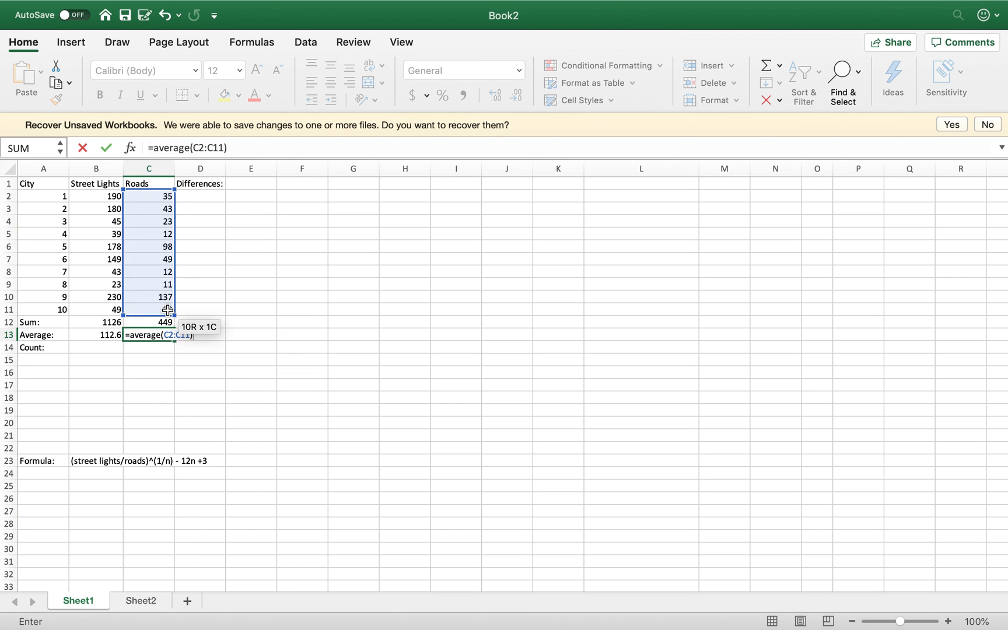
{"action": "key", "text": "Return"}
Undo the entry of the Roads average formula in C13.
{"action": "left_click", "coordinate": [162, 336]}
{"action": "key", "text": "super+z"}
{"action": "left_click", "coordinate": [182, 364]}
Fill the Street Lights average formula from B13 across into C13 for the Roads column.
{"action": "left_click", "coordinate": [110, 337]}
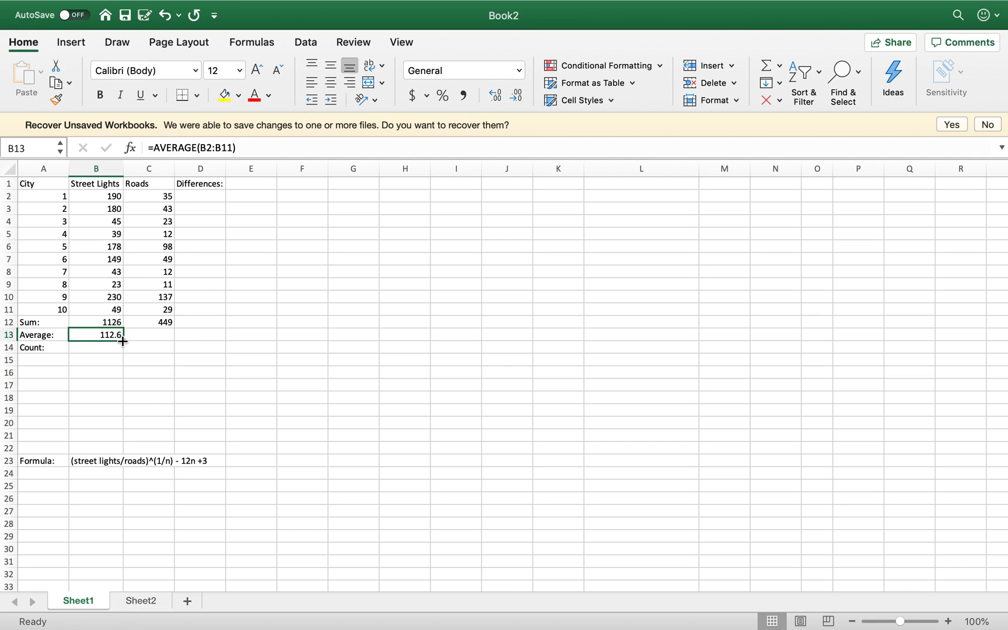
{"action": "left_click_drag", "start_coordinate": [123, 343], "coordinate": [167, 343]}
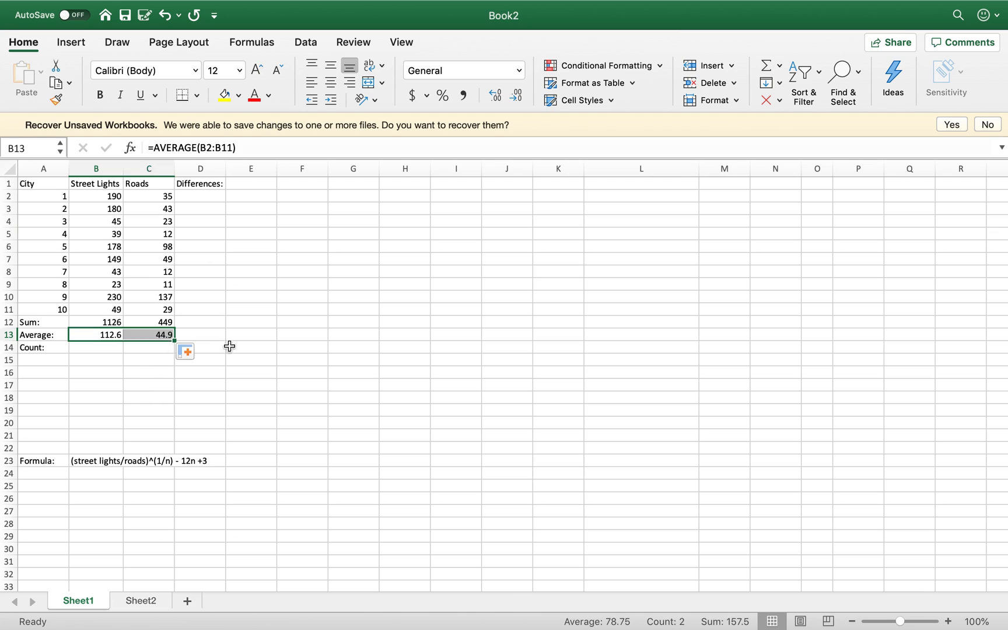
{"action": "left_click", "coordinate": [278, 378]}
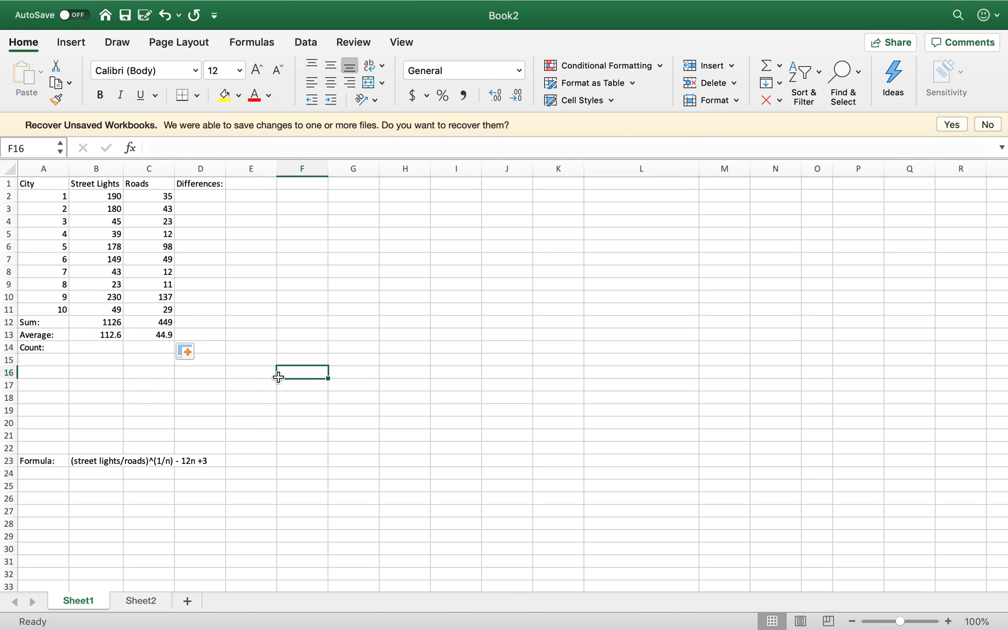
In the Count row, enter =count(B2:B11) in cell B14 to count the Street Lights values.
{"action": "left_click", "coordinate": [100, 349]}
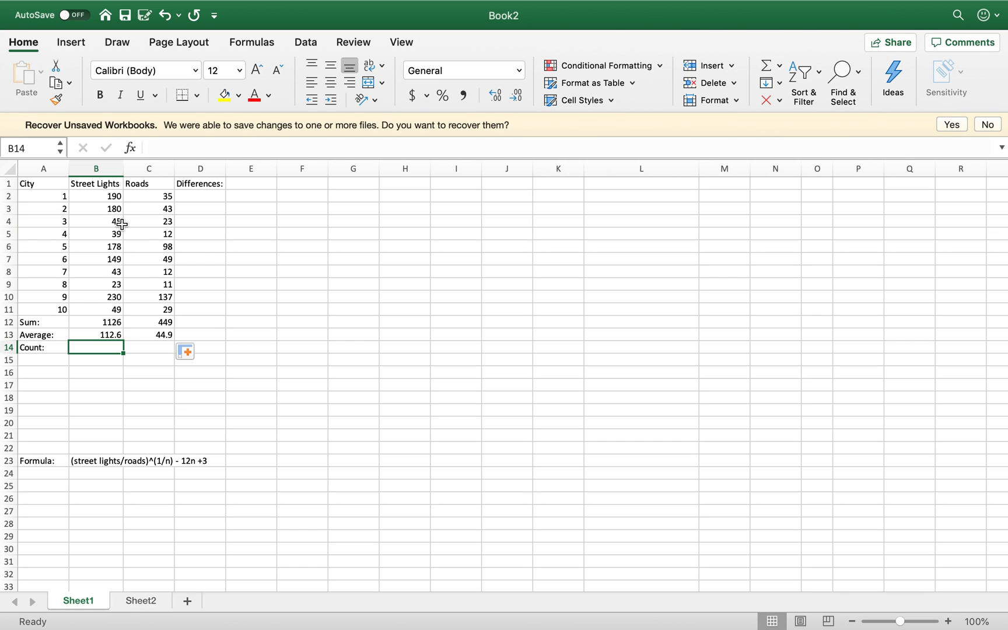
{"action": "type", "text": "=co"}
{"action": "key", "text": "BackSpace"}
{"action": "key", "text": "BackSpace"}
{"action": "key", "text": "BackSpace"}
{"action": "type", "text": "cou"}
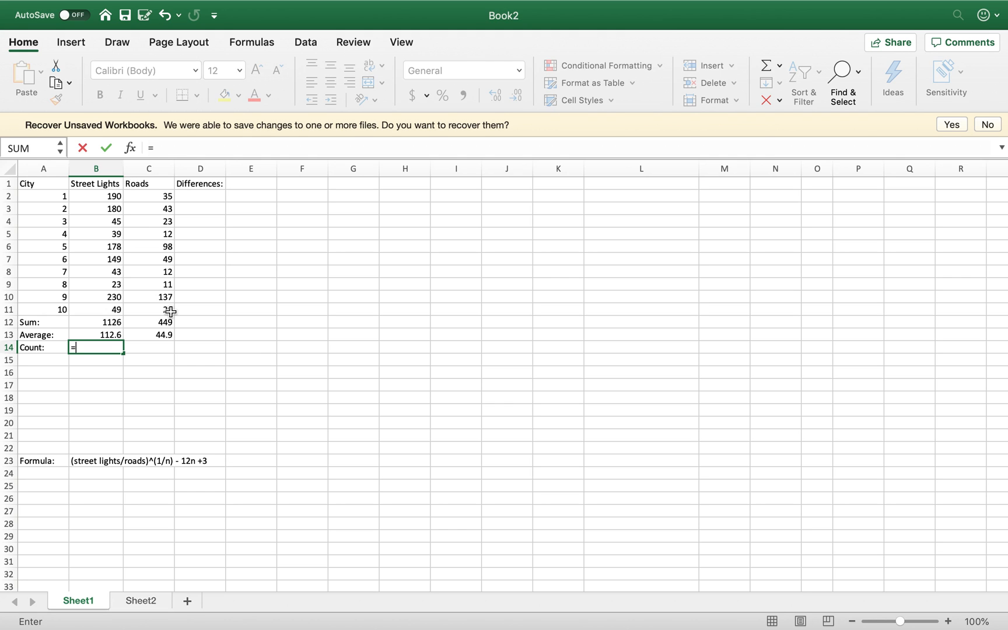
{"action": "type", "text": "nt("}
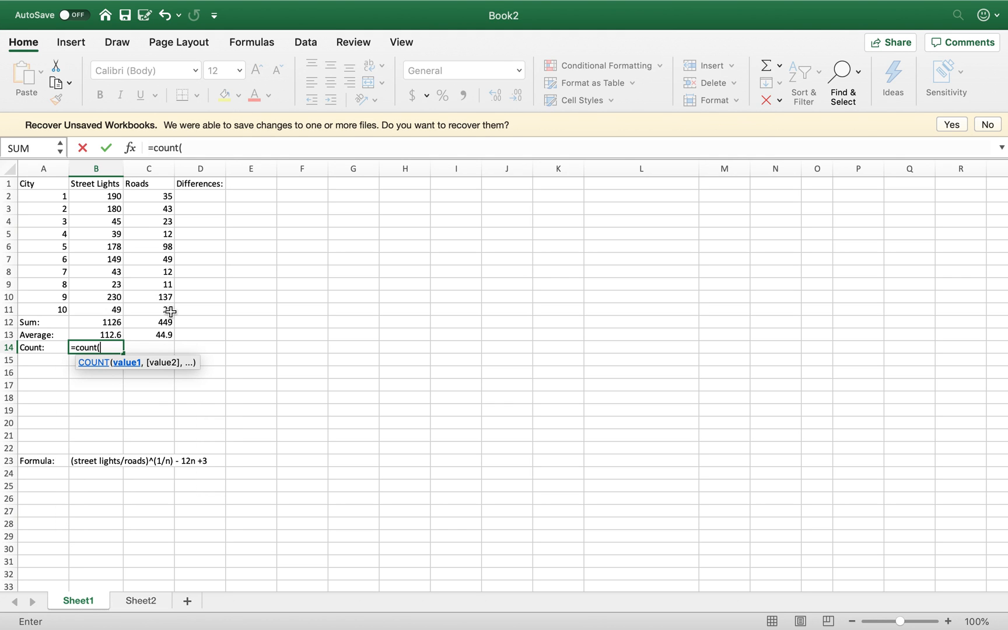
{"action": "left_click_drag", "start_coordinate": [111, 197], "coordinate": [116, 309]}
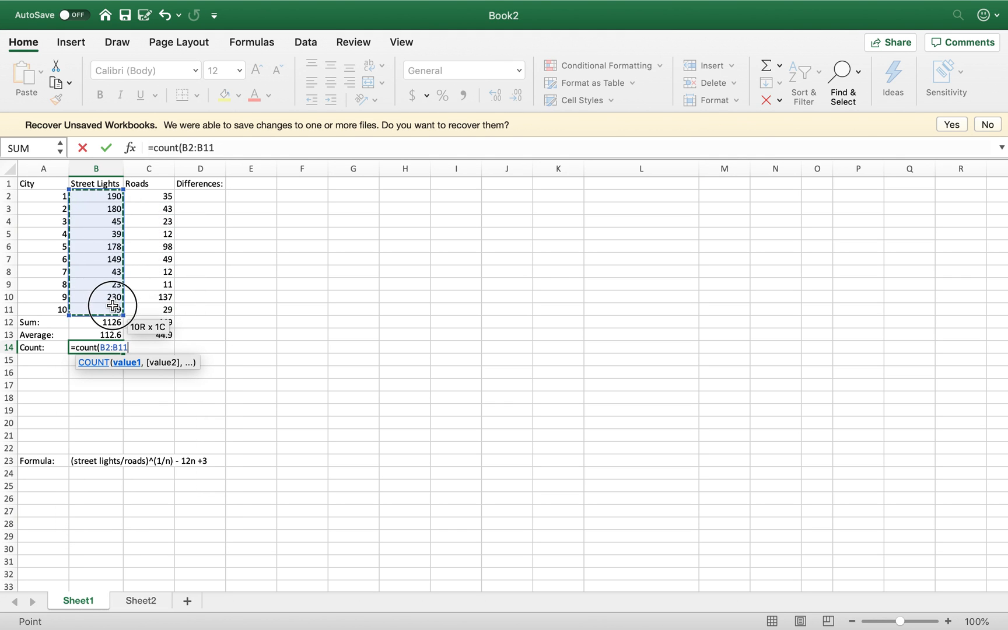
{"action": "type", "text": ")"}
{"action": "key", "text": "Return"}
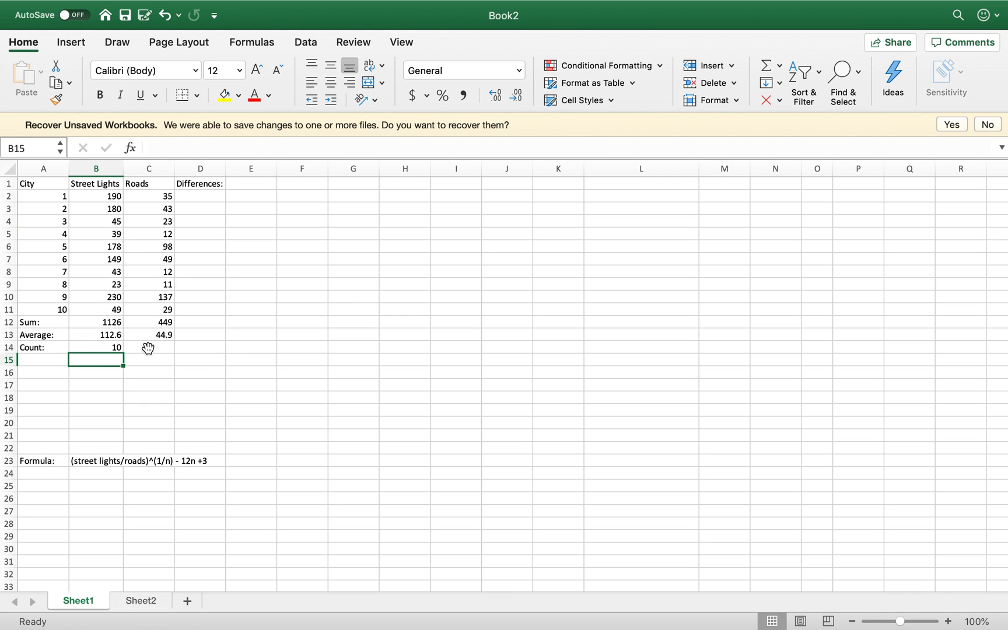
Fill the Street Lights count formula from B14 across into C14 for the Roads column.
{"action": "left_click", "coordinate": [112, 346]}
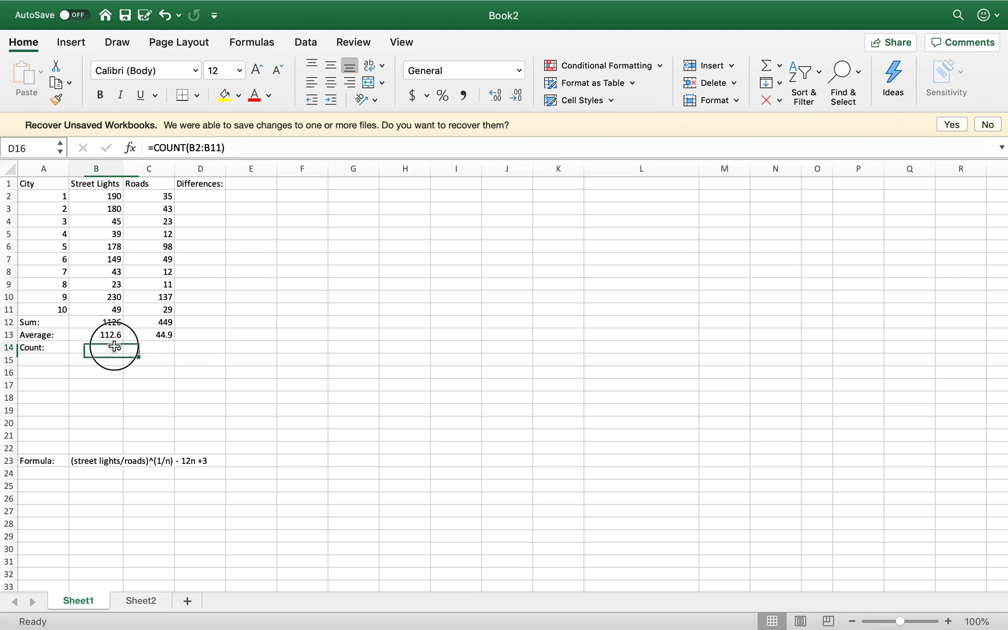
{"action": "left_click_drag", "start_coordinate": [123, 353], "coordinate": [167, 350]}
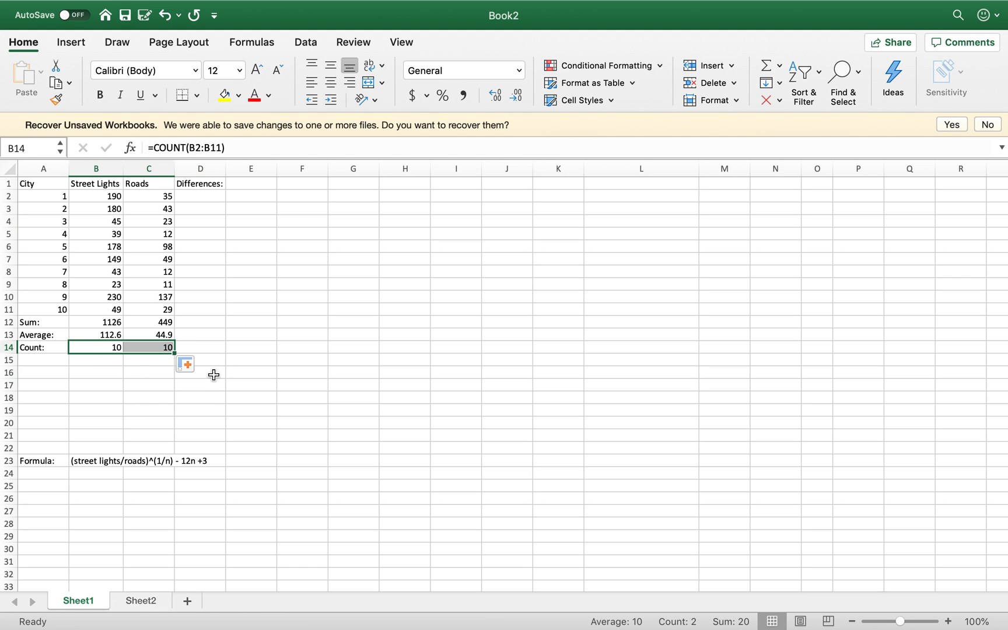
{"action": "left_click", "coordinate": [151, 371]}
Inspect the range referenced by the count formula in C14 and select both Count results, B14:C14.
{"action": "double_click", "coordinate": [158, 351]}
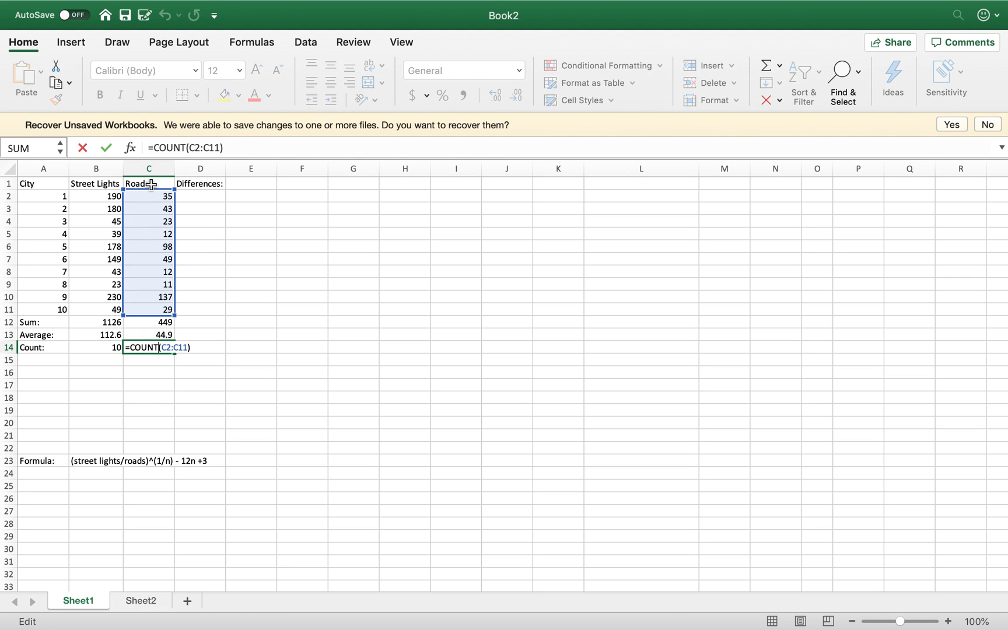
{"action": "key", "text": "Return"}
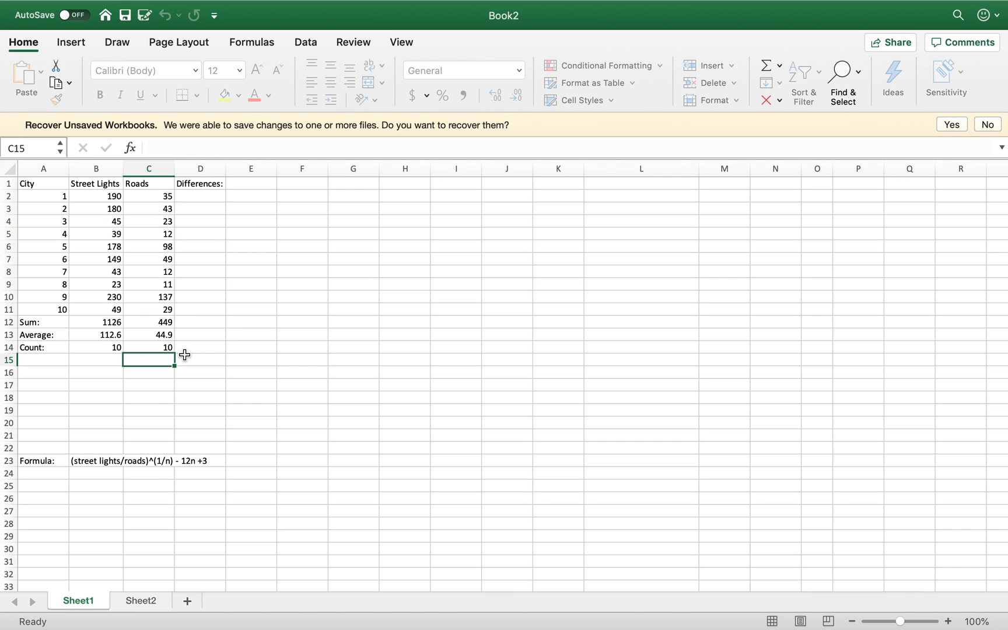
{"action": "left_click_drag", "start_coordinate": [111, 351], "coordinate": [155, 349]}
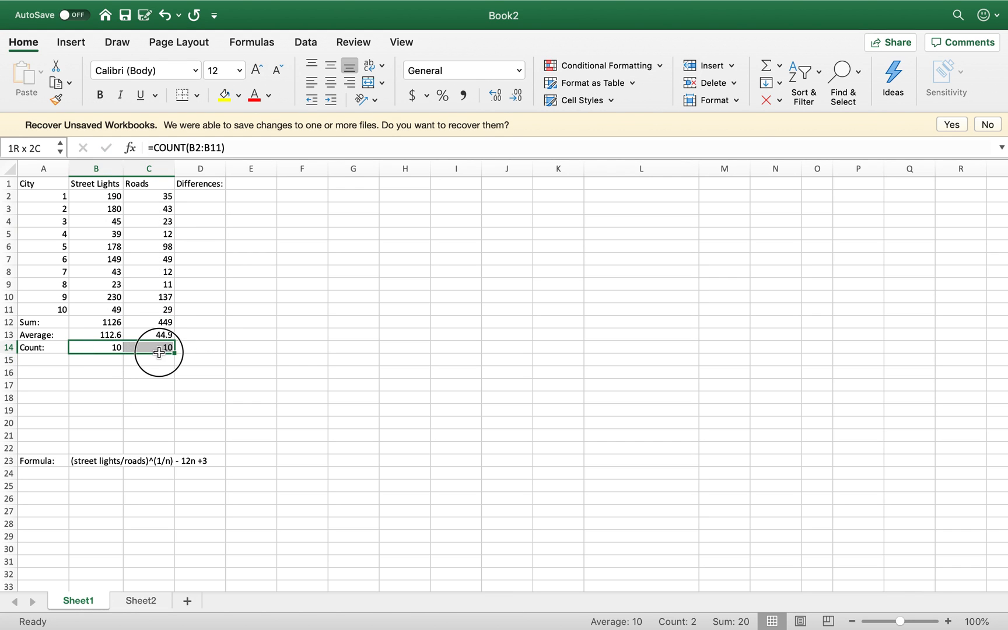
Clear both Count results in B14:C14 and enter =count(A2:C11) in B14 to count the values of all three columns.
{"action": "key", "text": "Delete"}
{"action": "left_click", "coordinate": [106, 347]}
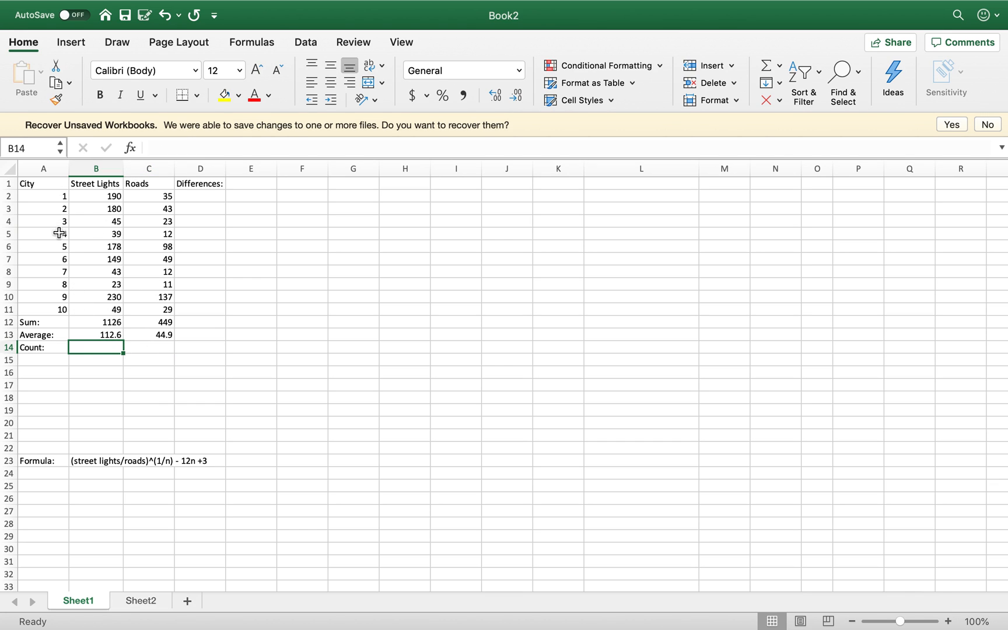
{"action": "left_click_drag", "start_coordinate": [33, 195], "coordinate": [161, 308]}
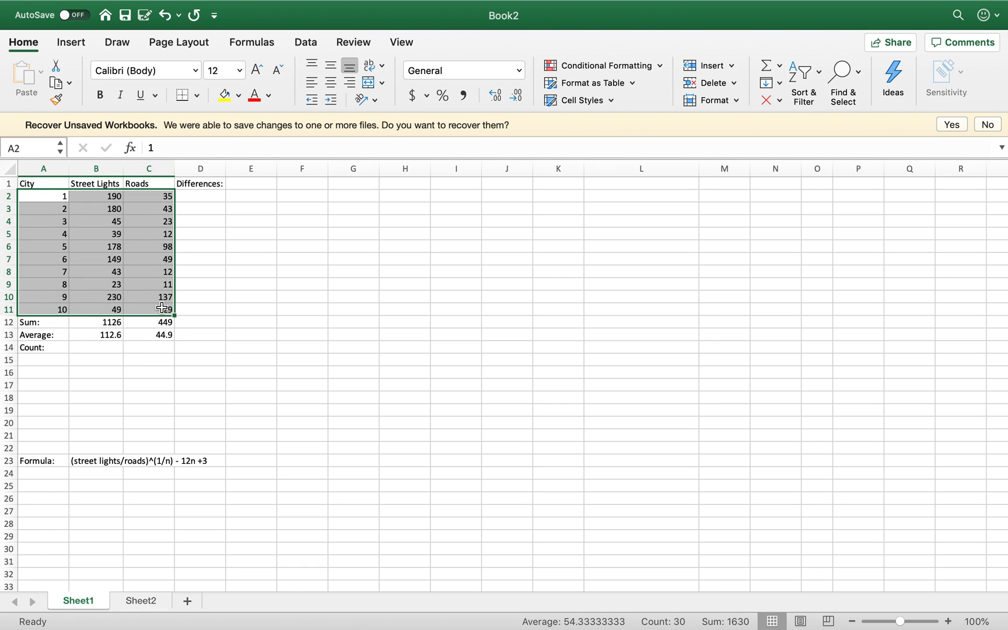
{"action": "left_click", "coordinate": [118, 345]}
{"action": "type", "text": "=count("}
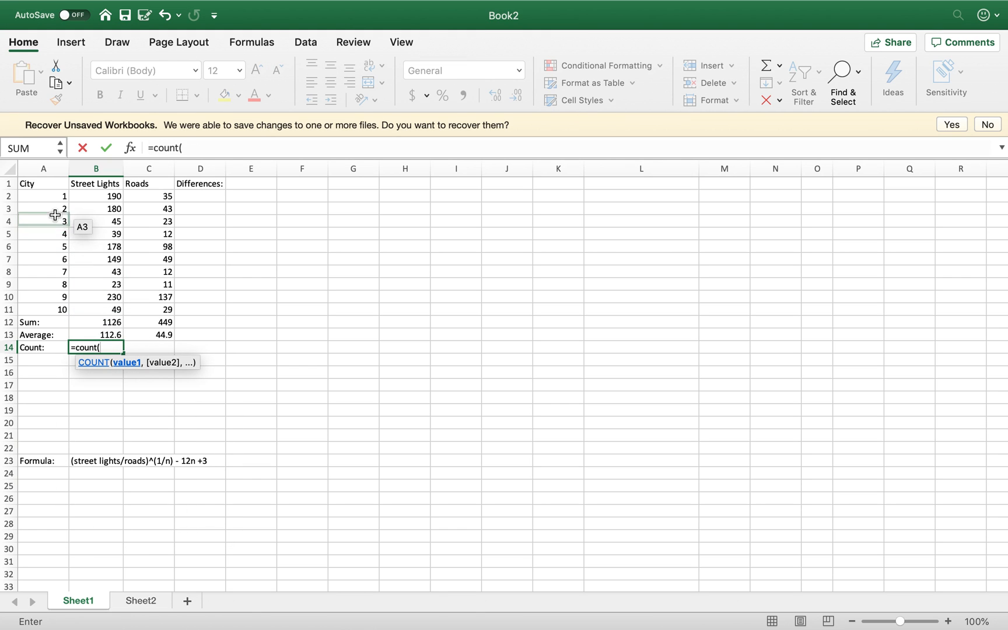
{"action": "left_click_drag", "start_coordinate": [50, 197], "coordinate": [175, 309]}
{"action": "type", "text": ")"}
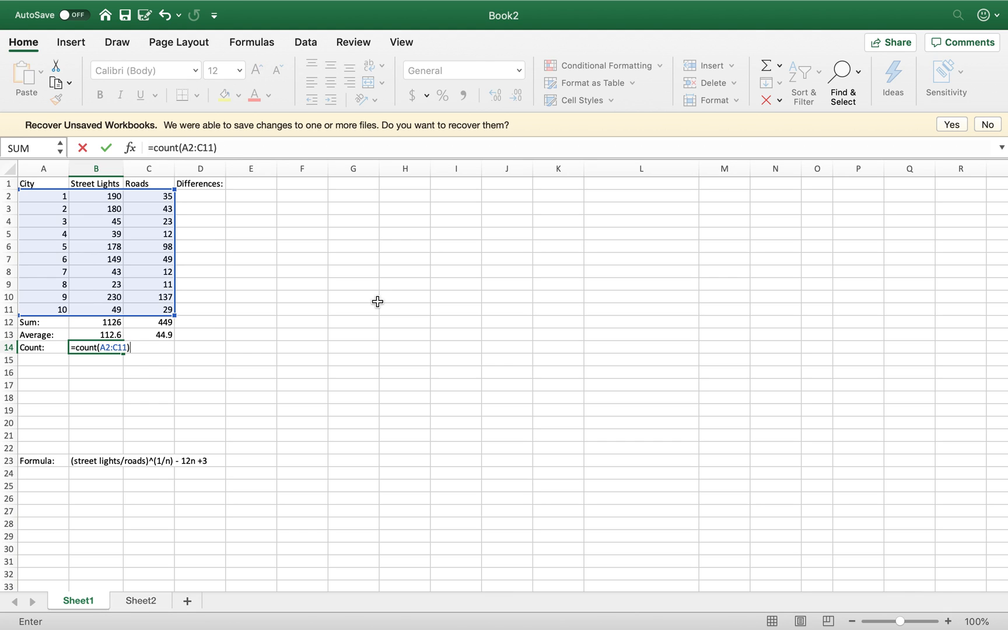
{"action": "key", "text": "Return"}
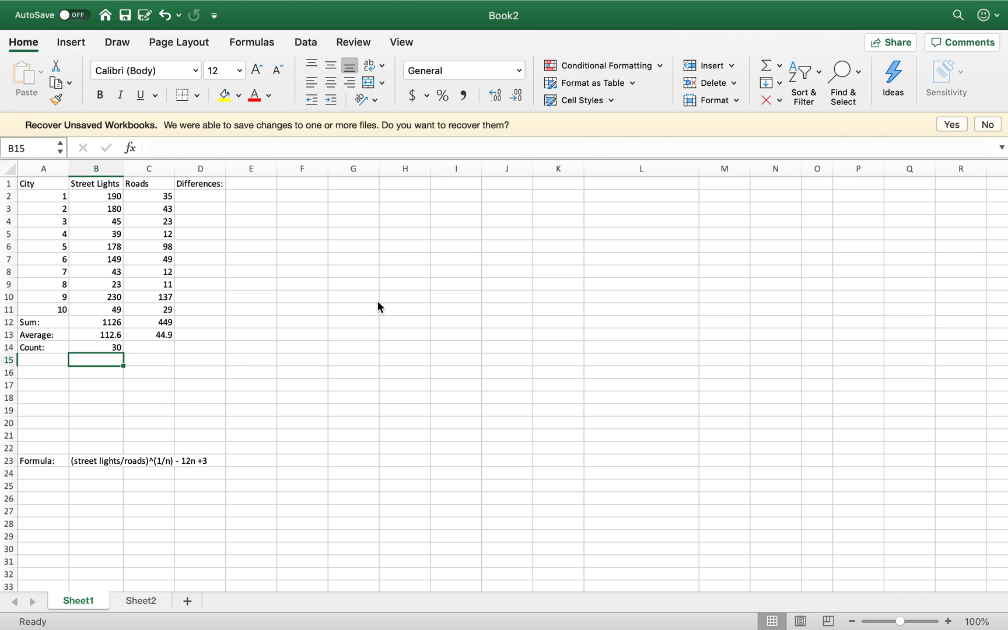
Enter the formula =B3-B2 in cell D2 of the Differences column, subtracting the first Street Lights value from the second.
{"action": "left_click", "coordinate": [220, 199]}
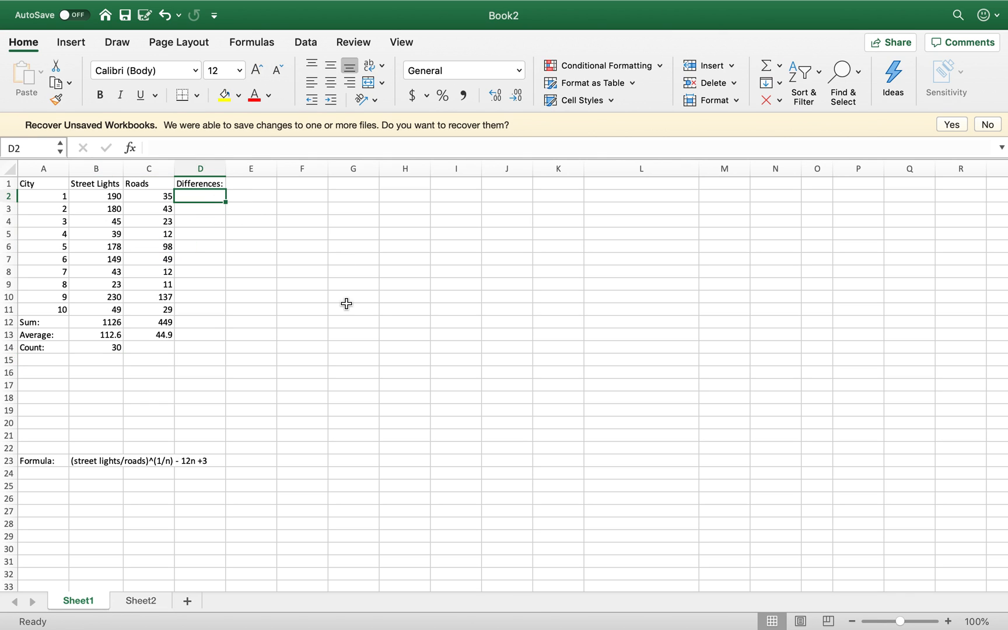
{"action": "left_click_drag", "start_coordinate": [65, 210], "coordinate": [96, 198]}
{"action": "left_click", "coordinate": [199, 197]}
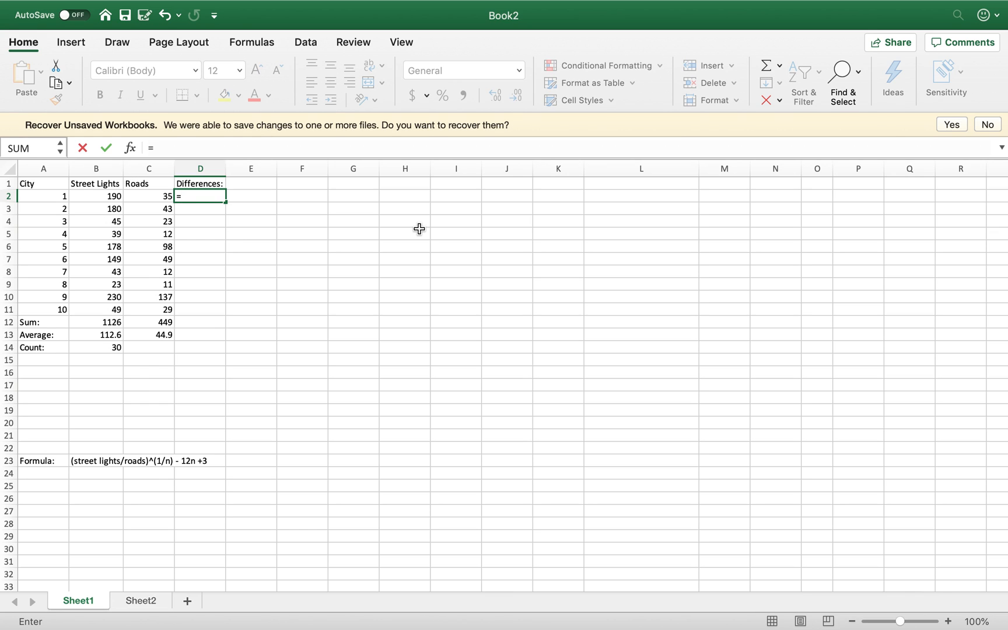
{"action": "left_click", "coordinate": [118, 211]}
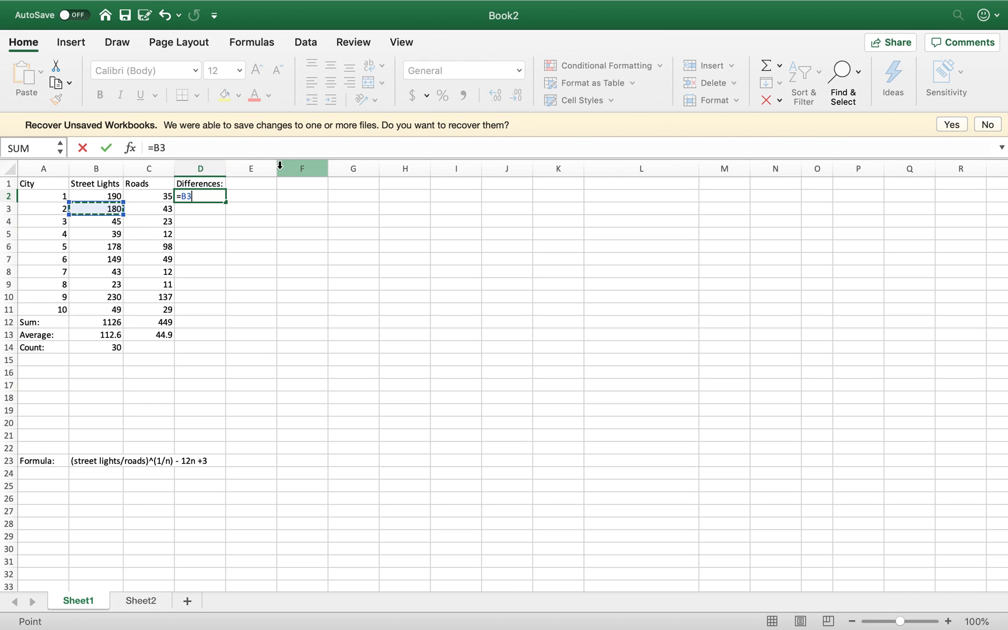
{"action": "type", "text": "-"}
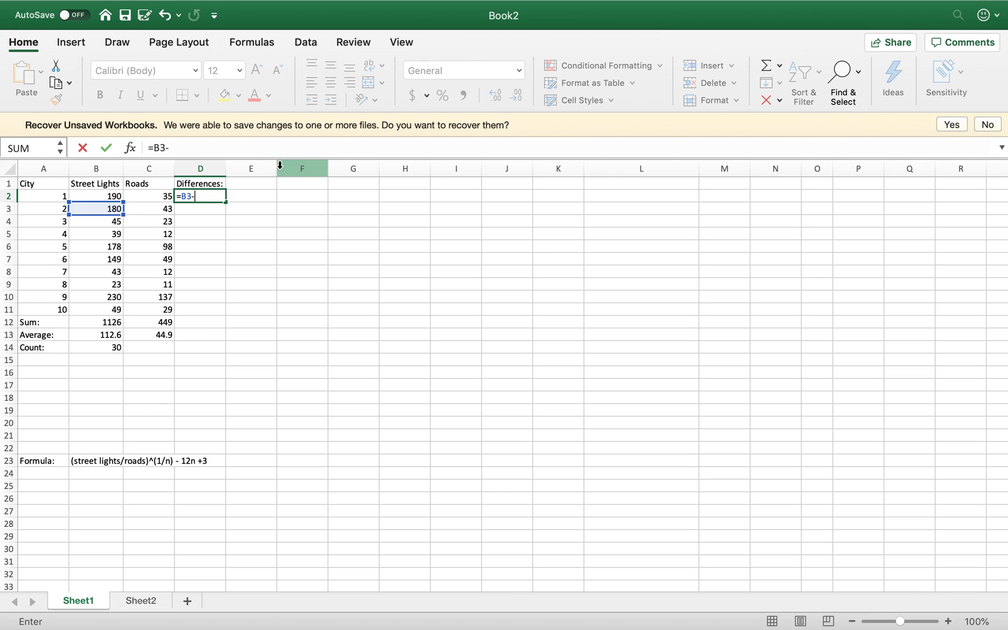
{"action": "left_click", "coordinate": [102, 196]}
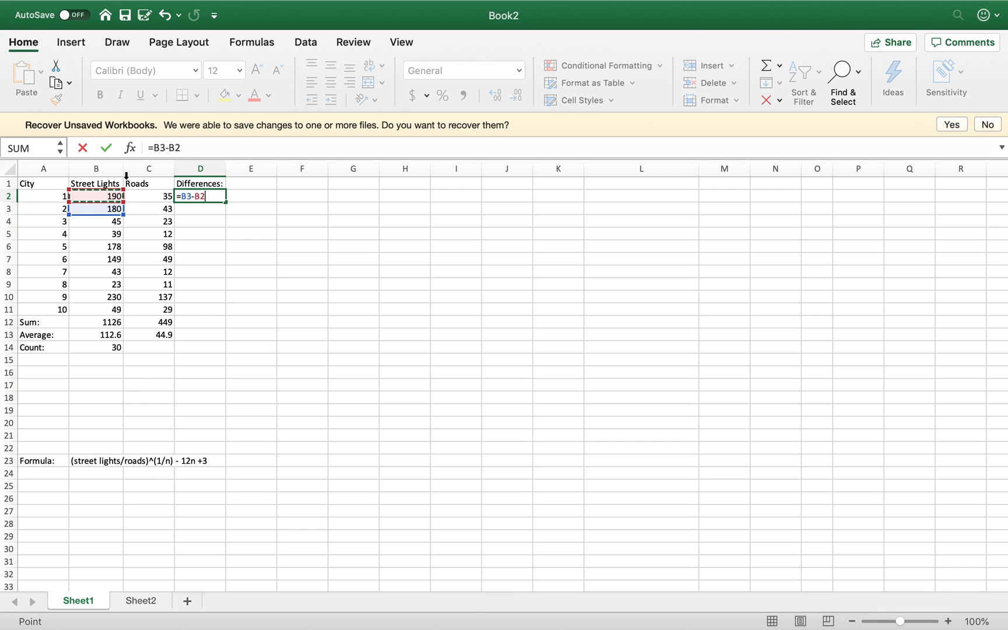
{"action": "key", "text": "Return"}
Fill the difference formula from D2 down to D11 and clear the surplus result in D11.
{"action": "left_click", "coordinate": [211, 196]}
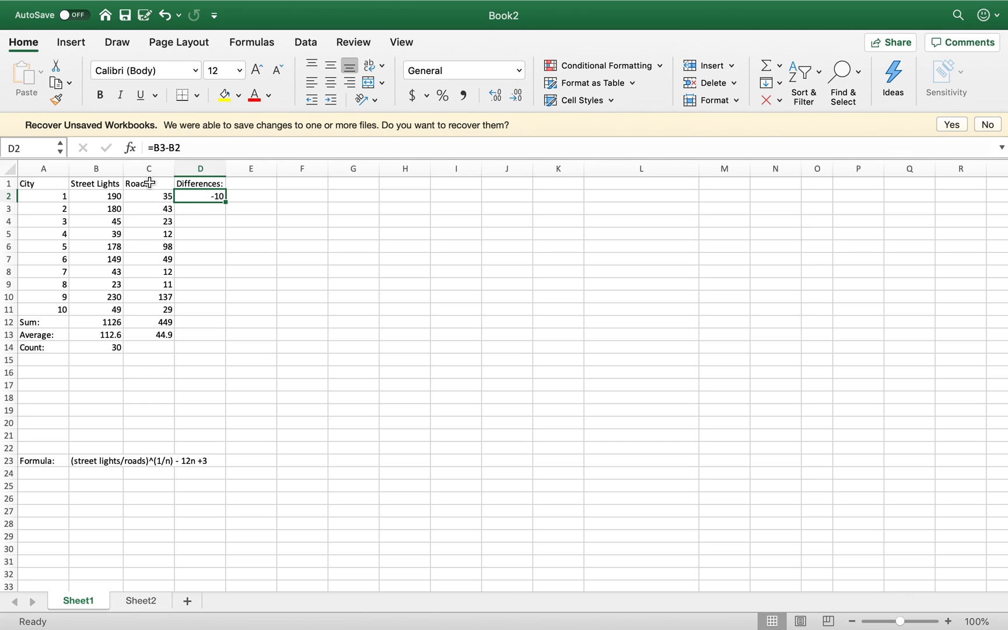
{"action": "left_click", "coordinate": [212, 209]}
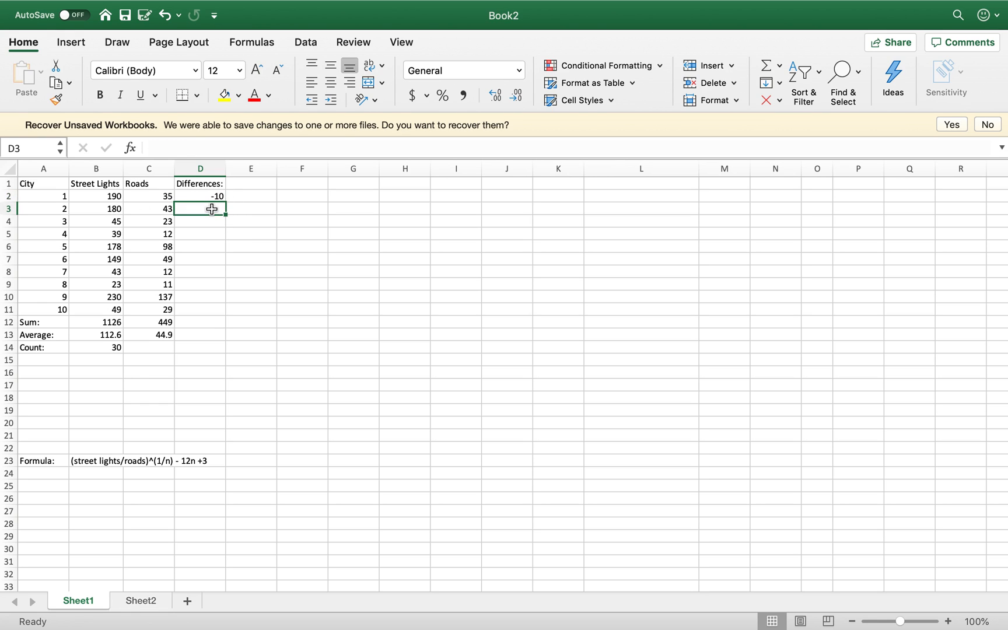
{"action": "left_click", "coordinate": [210, 197]}
{"action": "left_click_drag", "start_coordinate": [229, 202], "coordinate": [224, 315]}
{"action": "left_click", "coordinate": [352, 308]}
{"action": "left_click", "coordinate": [219, 309]}
{"action": "key", "text": "Delete"}
Inspect the cells referenced by the difference formulas in D2 through D6, leaving the formulas as they are.
{"action": "left_click", "coordinate": [212, 200]}
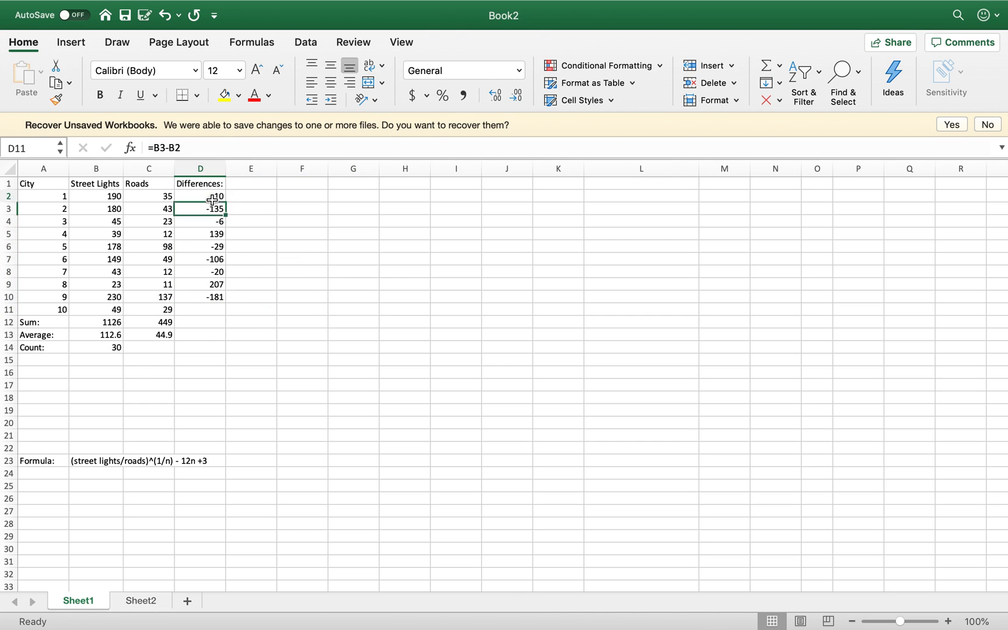
{"action": "double_click", "coordinate": [207, 196]}
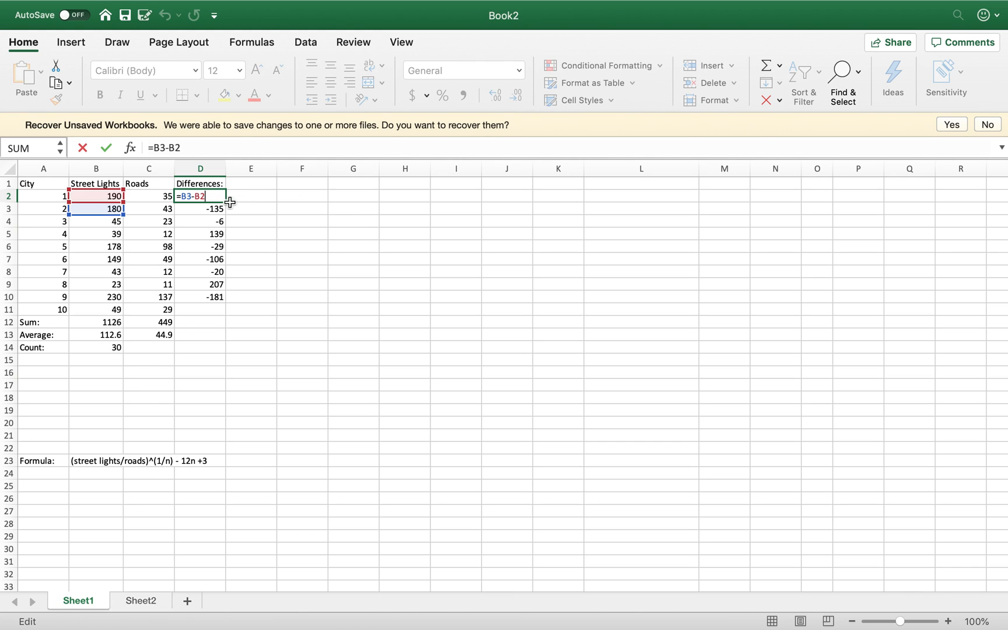
{"action": "left_click", "coordinate": [265, 198]}
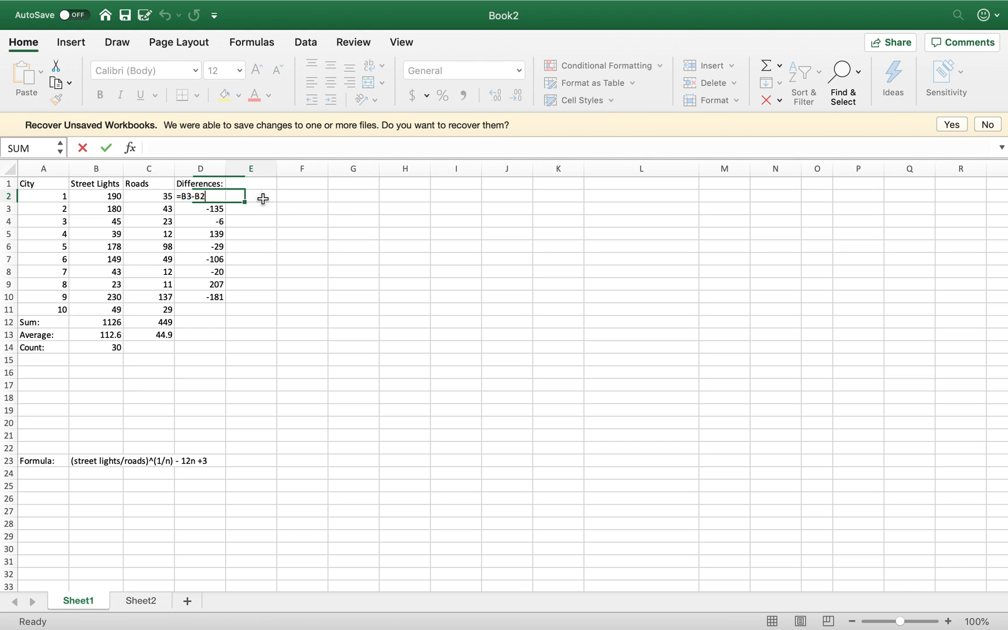
{"action": "double_click", "coordinate": [201, 208]}
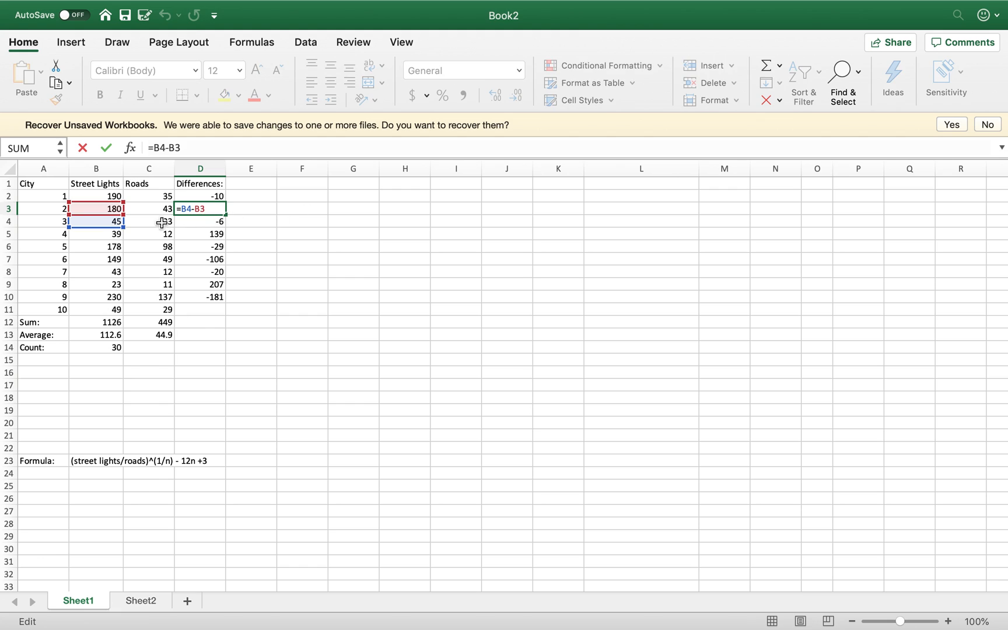
{"action": "left_click", "coordinate": [264, 233]}
{"action": "double_click", "coordinate": [213, 222]}
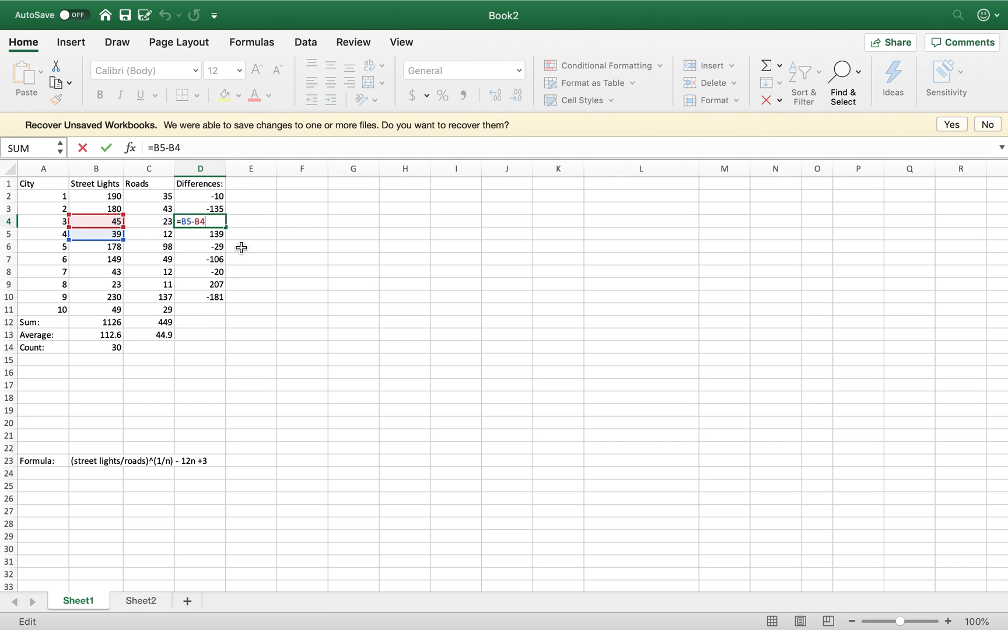
{"action": "left_click", "coordinate": [213, 233]}
{"action": "double_click", "coordinate": [213, 234]}
{"action": "double_click", "coordinate": [196, 247]}
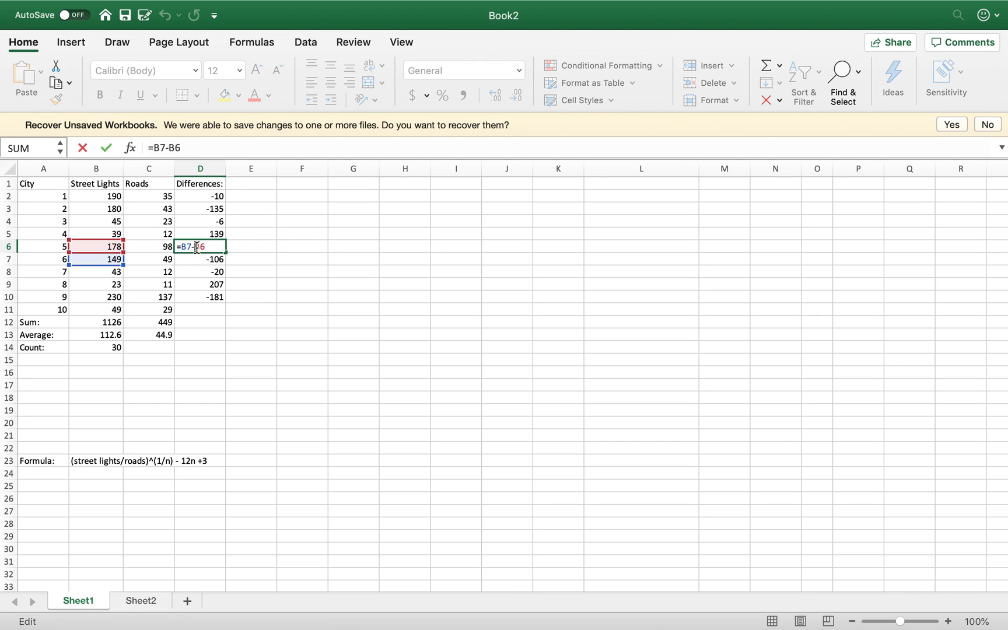
{"action": "left_click", "coordinate": [284, 286]}
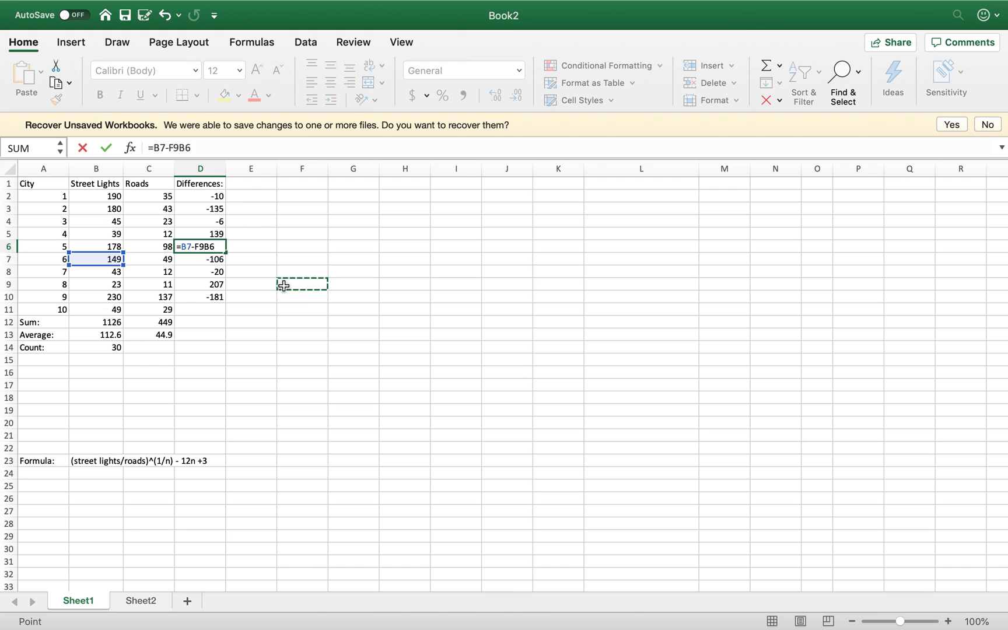
{"action": "key", "text": "BackSpace"}
{"action": "key", "text": "BackSpace"}
{"action": "key", "text": "Return"}
{"action": "left_click", "coordinate": [293, 394]}
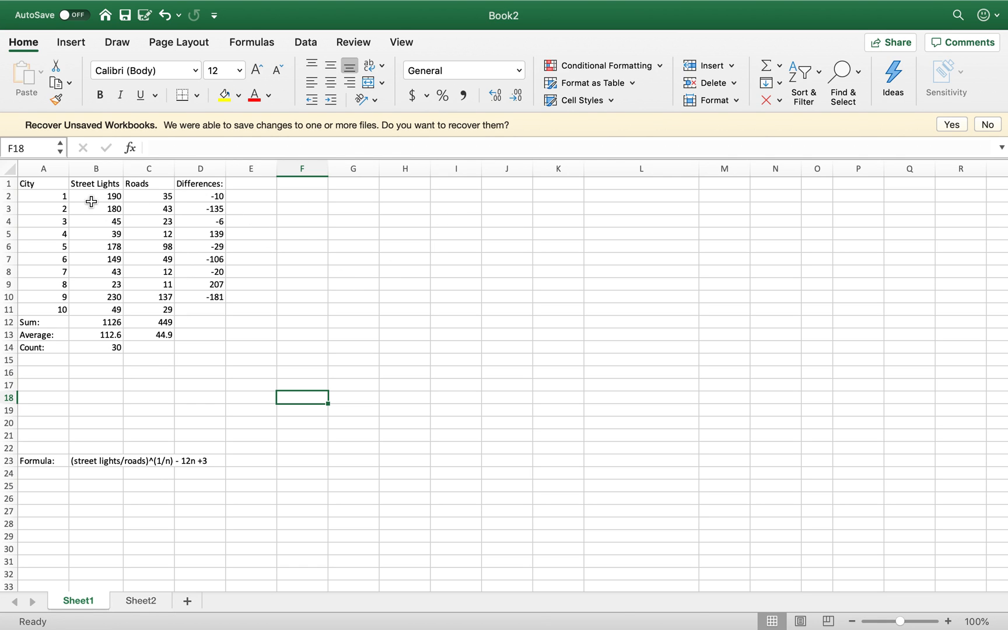
Insert a markers-only scatter chart of the city numbers and Street Lights values in A2:B11 and move it beside the data.
{"action": "left_click", "coordinate": [32, 185]}
{"action": "left_click_drag", "start_coordinate": [31, 185], "coordinate": [100, 310]}
{"action": "left_click", "coordinate": [42, 195]}
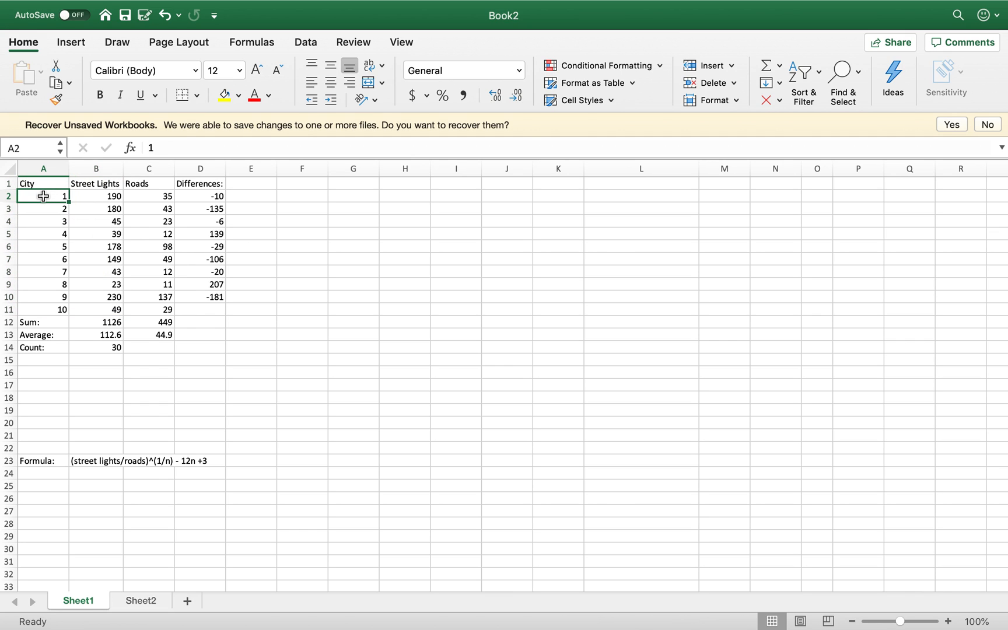
{"action": "left_click", "coordinate": [115, 196]}
{"action": "left_click", "coordinate": [53, 208]}
{"action": "left_click", "coordinate": [98, 209]}
{"action": "left_click", "coordinate": [56, 194]}
{"action": "left_click_drag", "start_coordinate": [55, 194], "coordinate": [111, 311]}
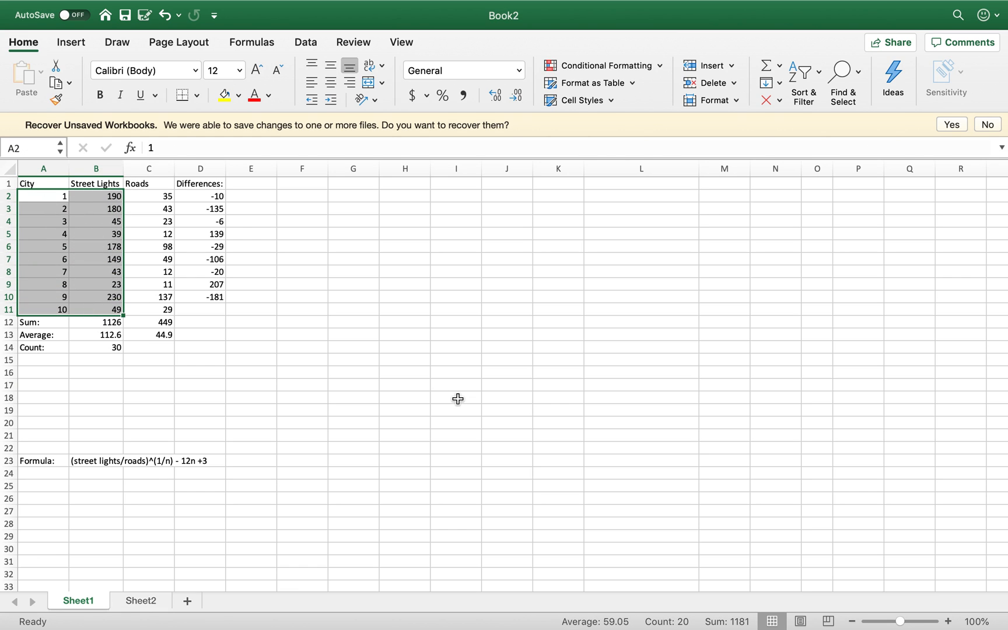
{"action": "left_click", "coordinate": [78, 49]}
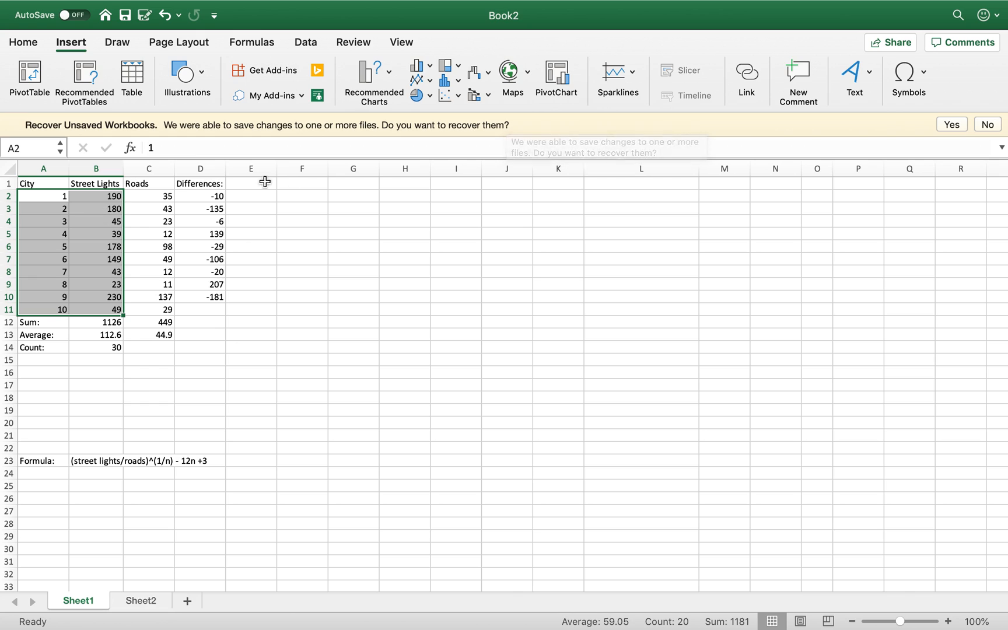
{"action": "left_click", "coordinate": [457, 97]}
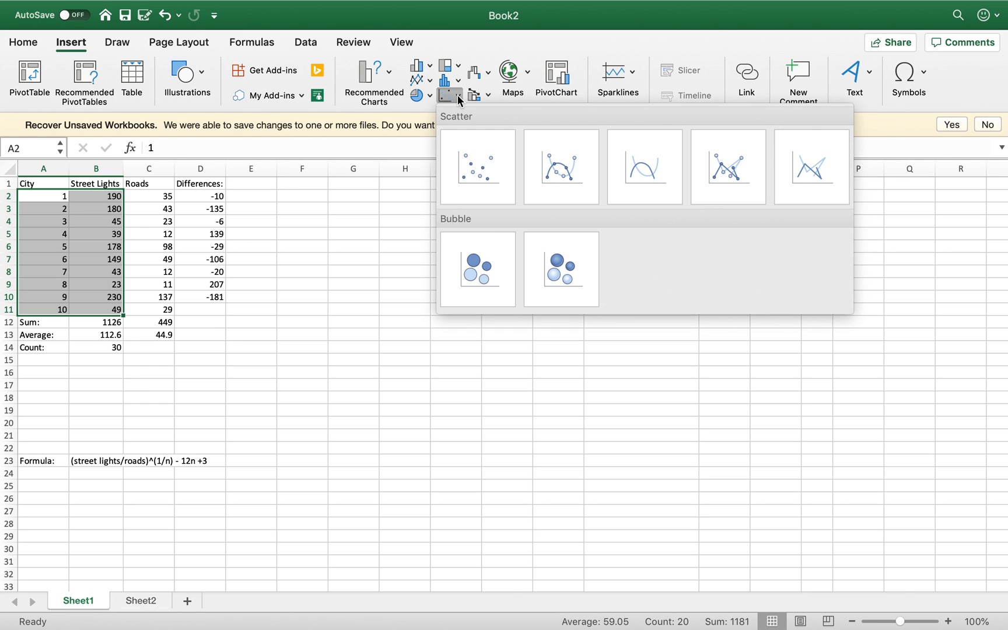
{"action": "left_click", "coordinate": [475, 165]}
{"action": "left_click_drag", "start_coordinate": [558, 315], "coordinate": [527, 200]}
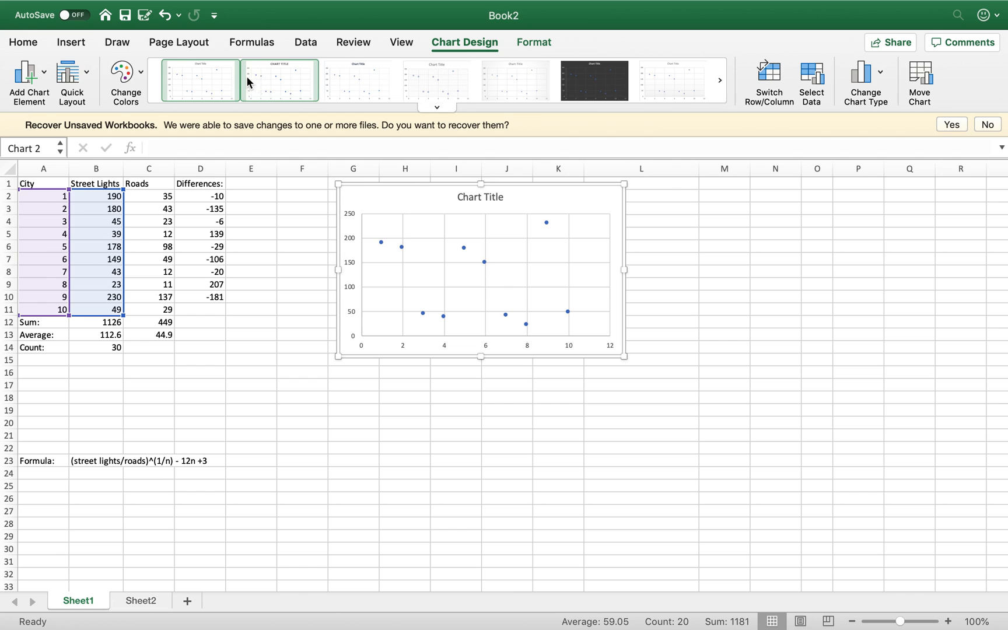
Try the Street Lights chart as a line chart and a column chart, and switch it back to a scatter chart.
{"action": "left_click", "coordinate": [83, 45]}
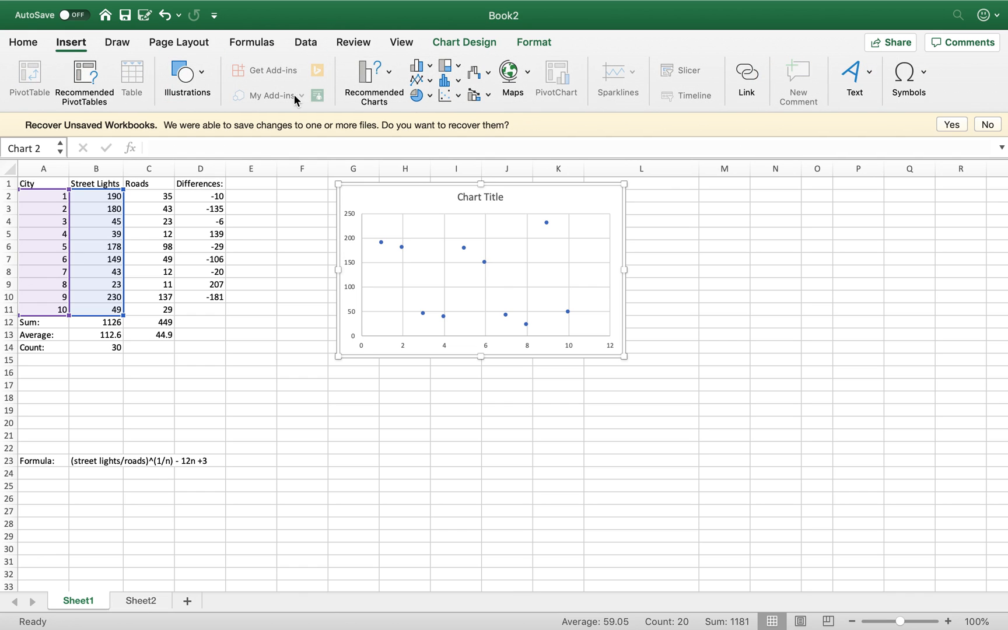
{"action": "left_click", "coordinate": [423, 80]}
{"action": "left_click", "coordinate": [442, 146]}
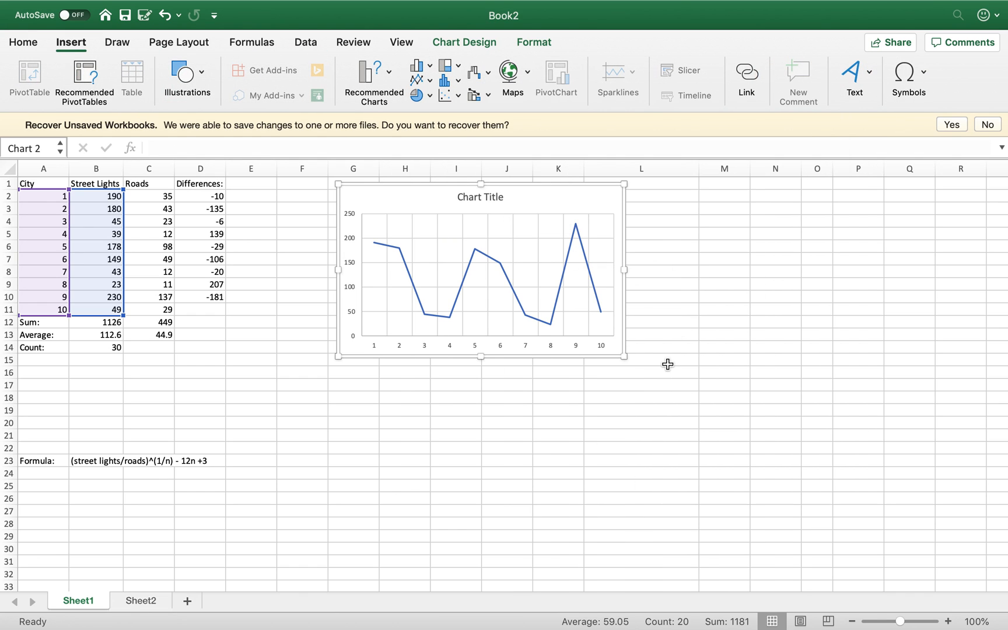
{"action": "left_click", "coordinate": [418, 65]}
{"action": "left_click", "coordinate": [444, 139]}
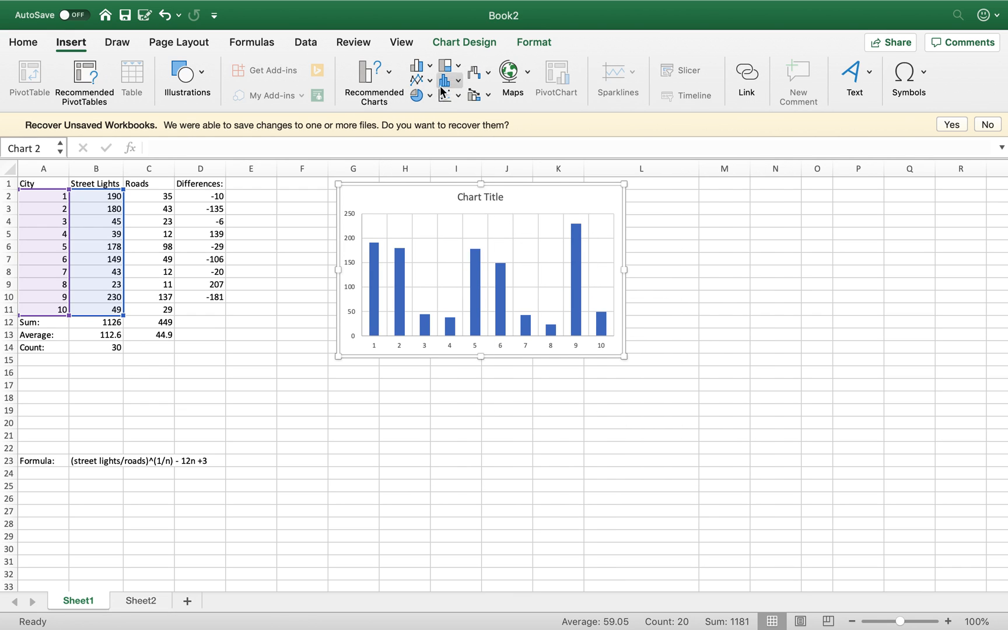
{"action": "left_click", "coordinate": [460, 95]}
{"action": "left_click", "coordinate": [479, 162]}
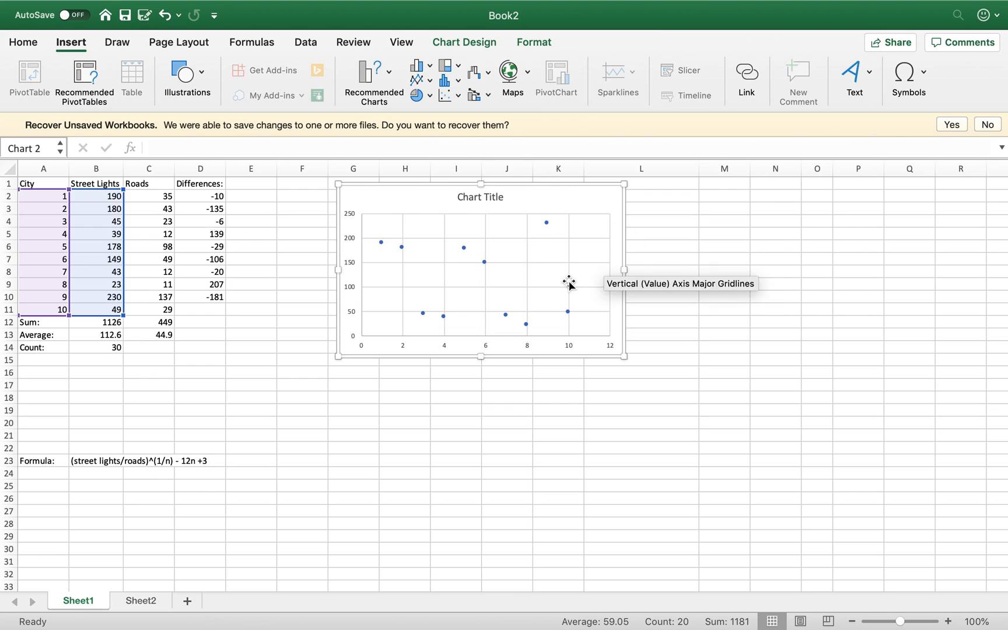
Enlarge the scatter chart so its lower-right corner reaches about the far edge of cell L20.
{"action": "left_click", "coordinate": [659, 257]}
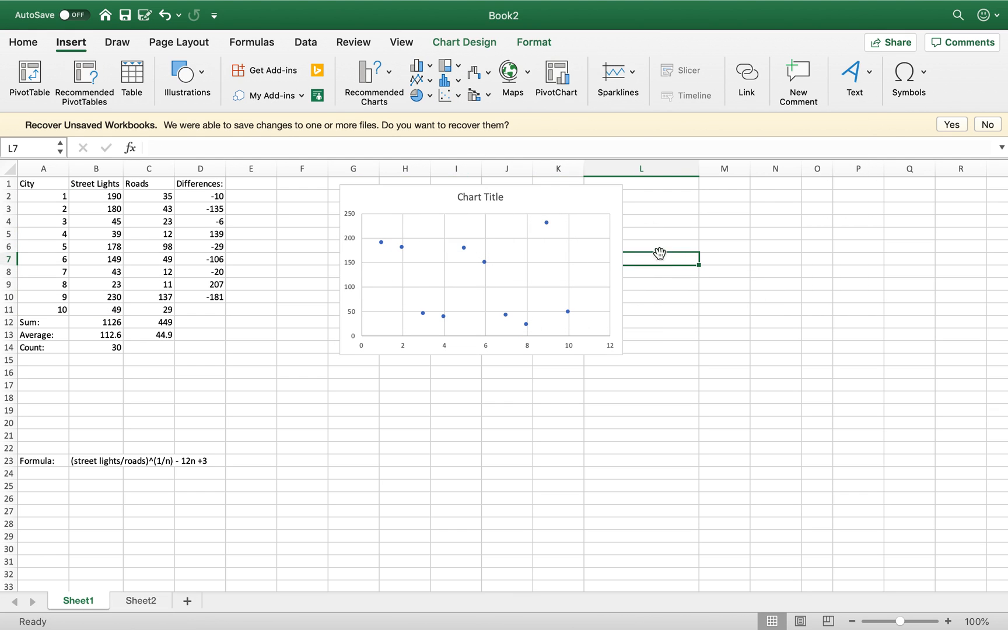
{"action": "left_click", "coordinate": [604, 321]}
{"action": "left_click_drag", "start_coordinate": [623, 356], "coordinate": [698, 427]}
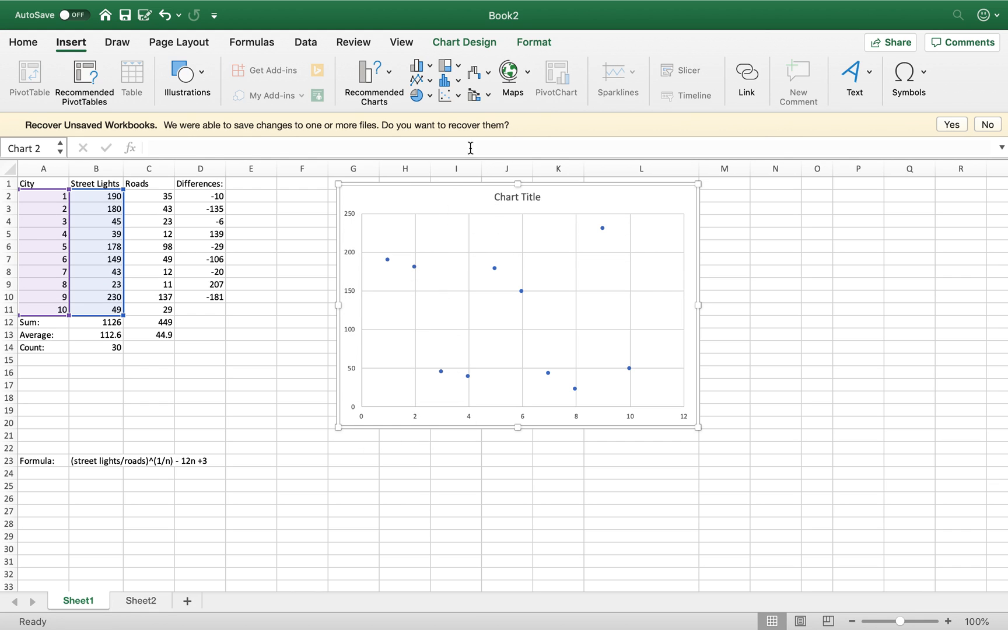
Add a primary horizontal axis title to the scatter chart.
{"action": "left_click", "coordinate": [470, 43]}
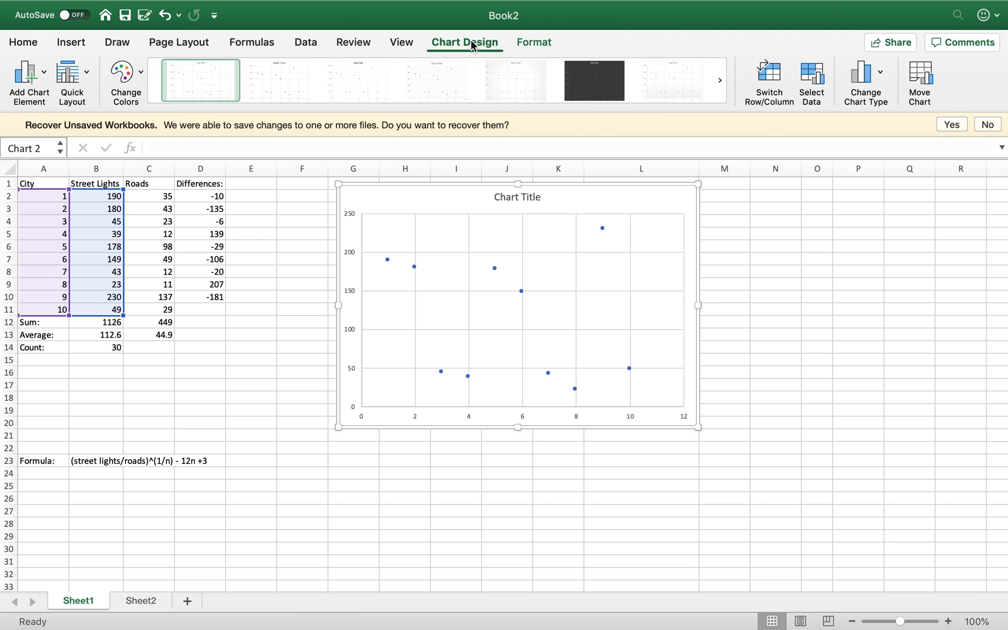
{"action": "left_click", "coordinate": [45, 73]}
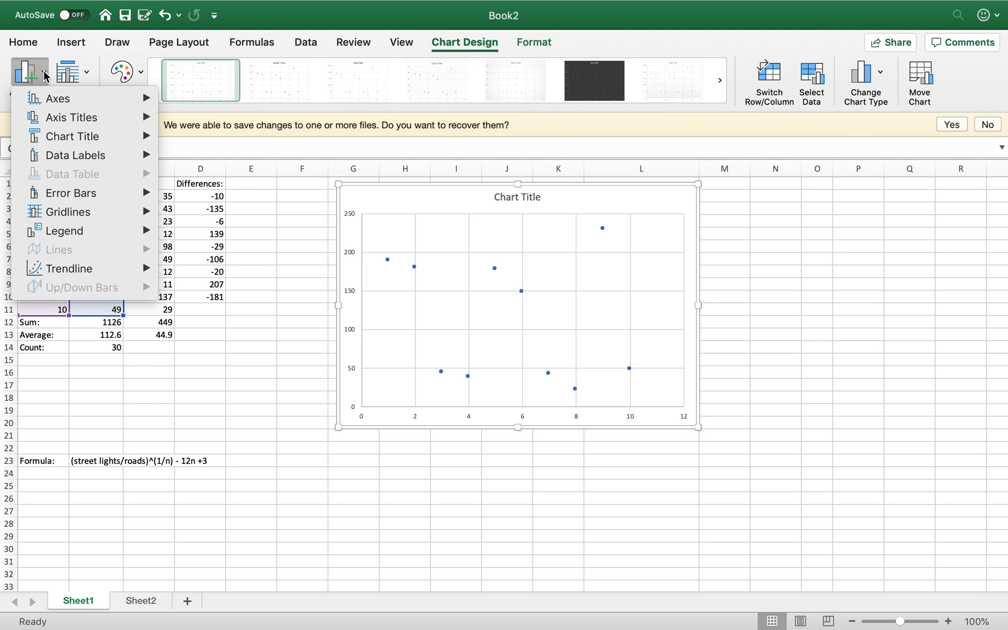
{"action": "mouse_move", "coordinate": [58, 122]}
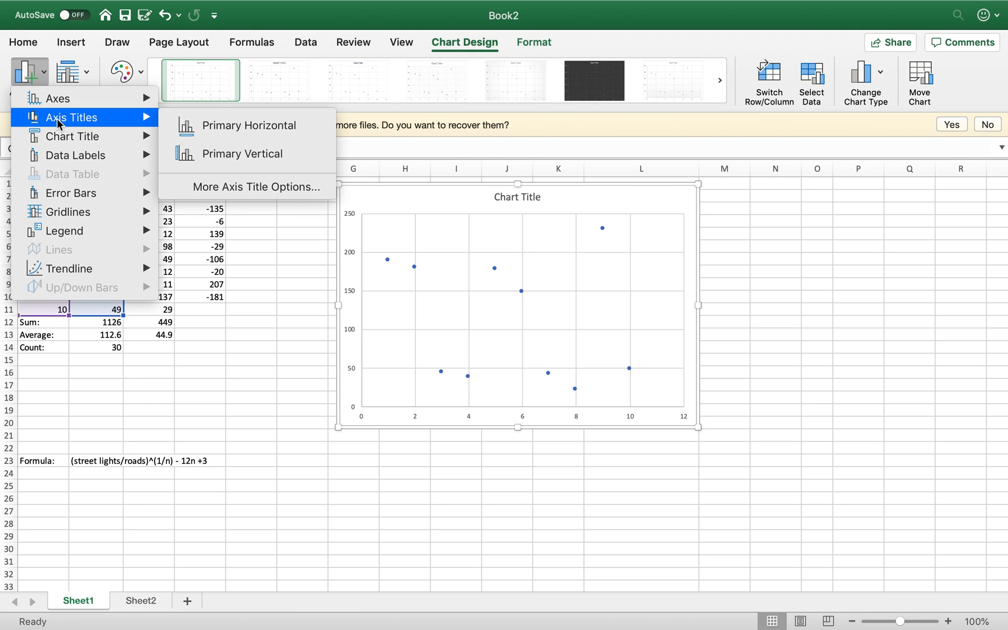
{"action": "left_click", "coordinate": [239, 129]}
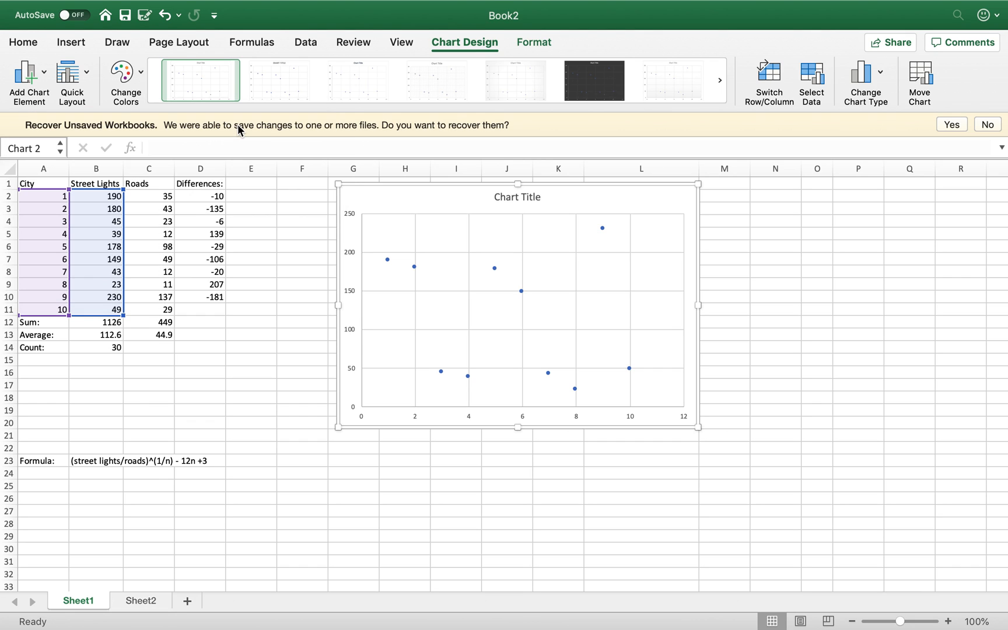
Set the scatter chart's horizontal axis title text to "Cities".
{"action": "double_click", "coordinate": [527, 412]}
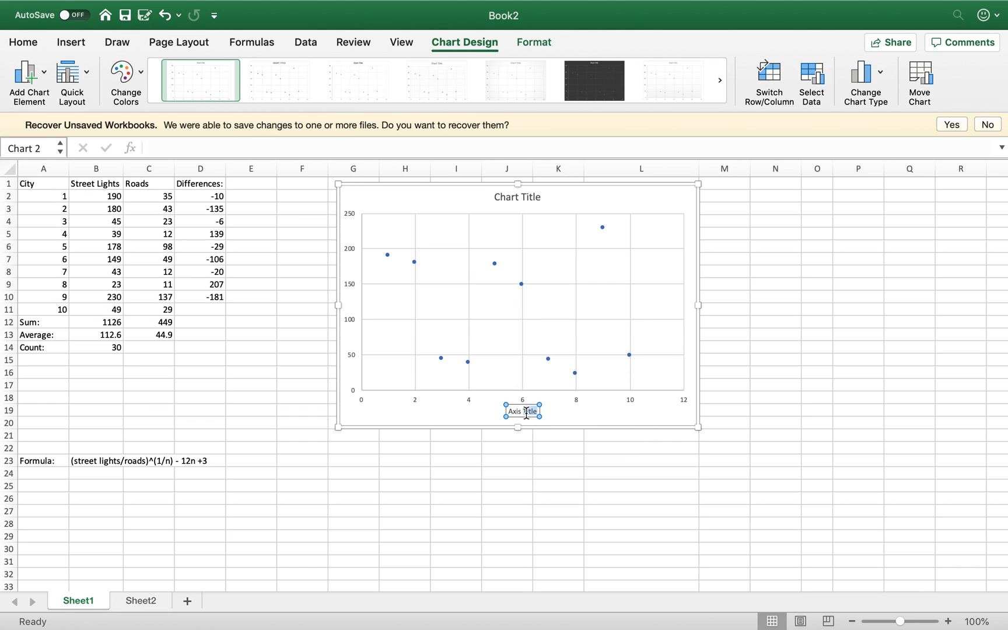
{"action": "triple_click", "coordinate": [526, 413]}
{"action": "type", "text": "Cities"}
{"action": "left_click", "coordinate": [588, 485]}
{"action": "left_click", "coordinate": [594, 418]}
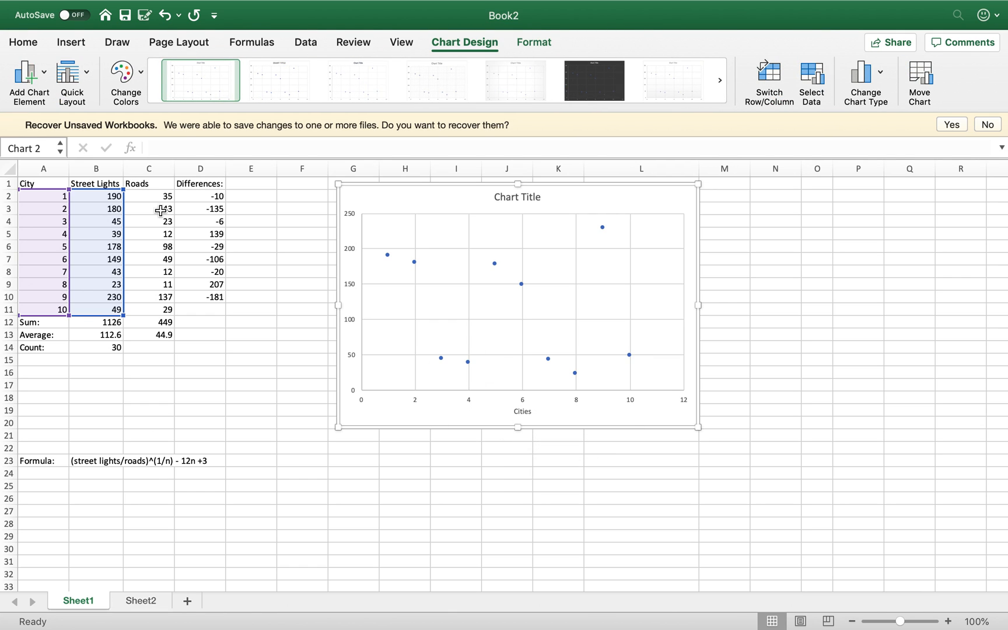
Add a primary vertical axis title to the scatter chart with the text "Street Lights".
{"action": "left_click", "coordinate": [25, 75]}
{"action": "mouse_move", "coordinate": [71, 123]}
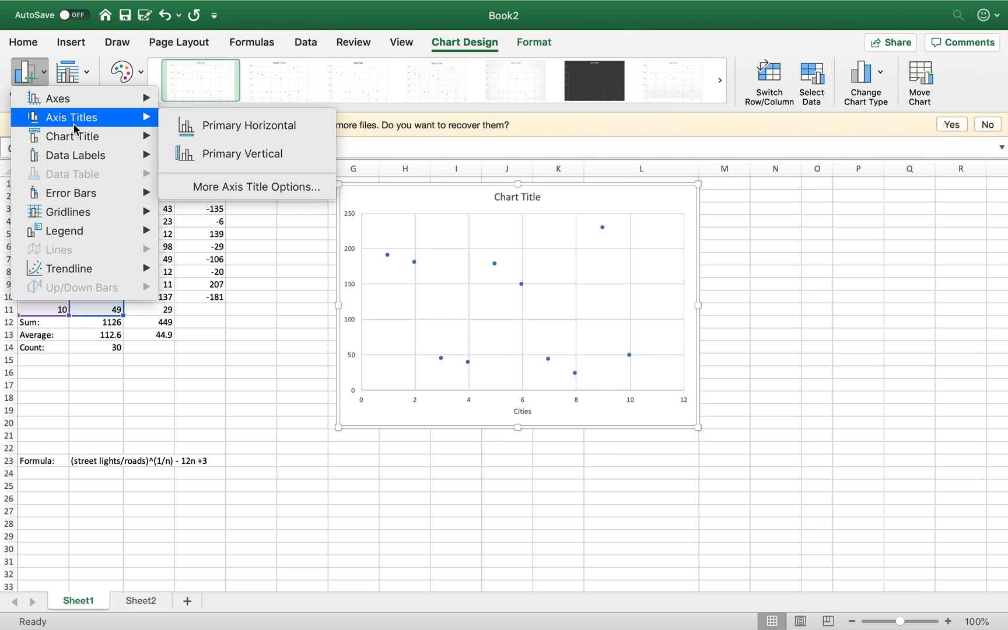
{"action": "left_click", "coordinate": [256, 154]}
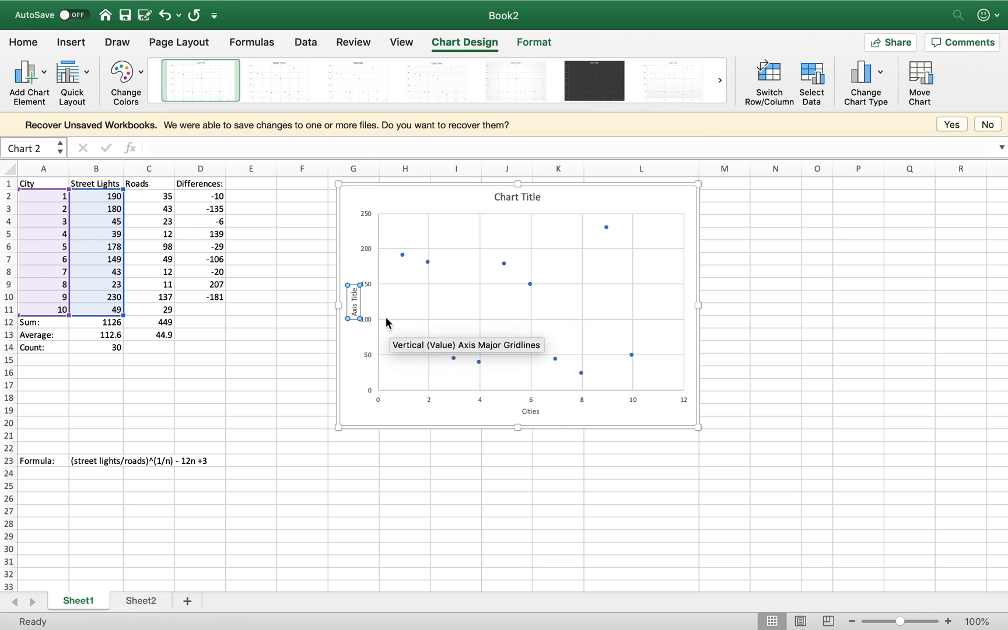
{"action": "left_click", "coordinate": [355, 298]}
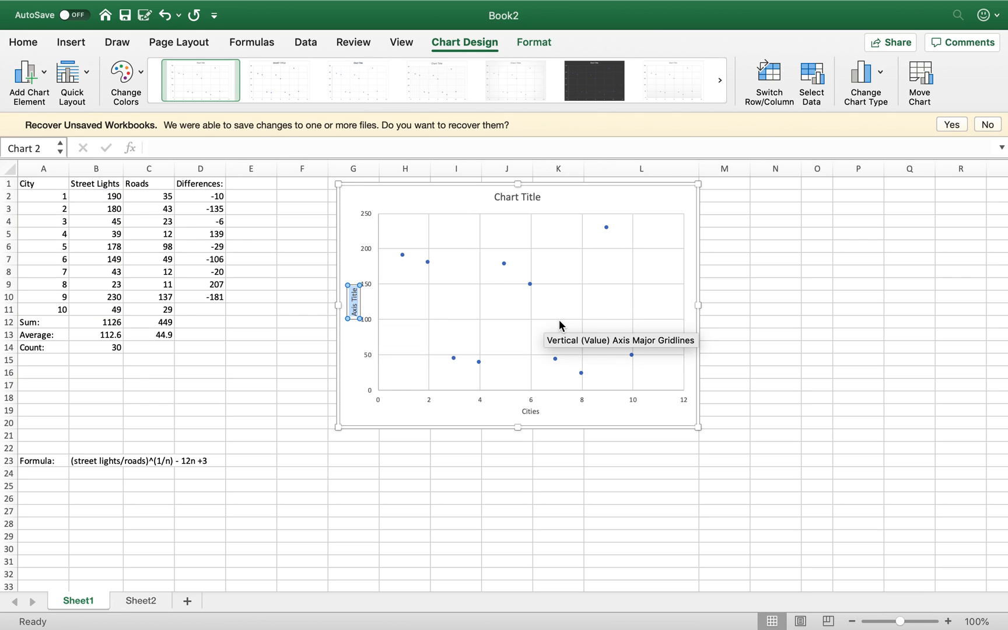
{"action": "type", "text": "Street Lights"}
{"action": "left_click", "coordinate": [561, 480]}
Change the scatter chart's title to "Street Lights per City".
{"action": "left_click", "coordinate": [522, 197]}
{"action": "double_click", "coordinate": [511, 196]}
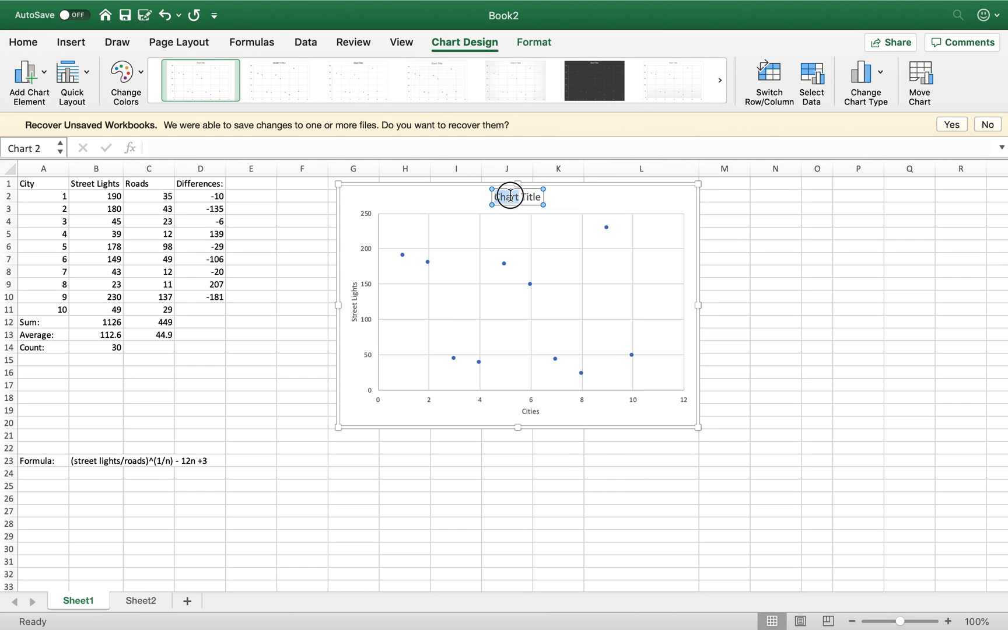
{"action": "type", "text": "Street Lights per City"}
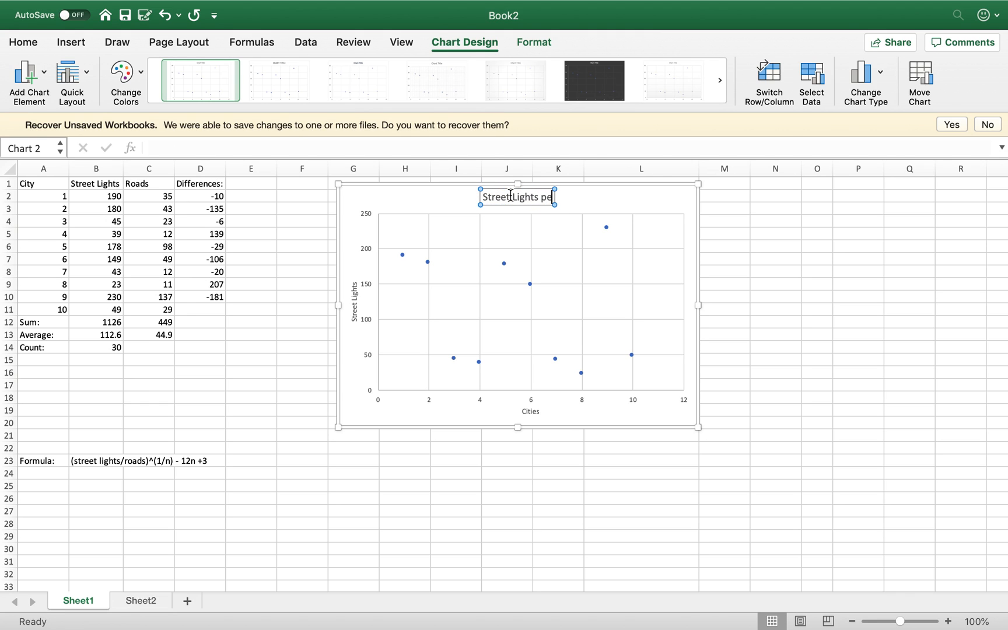
{"action": "left_click", "coordinate": [772, 247]}
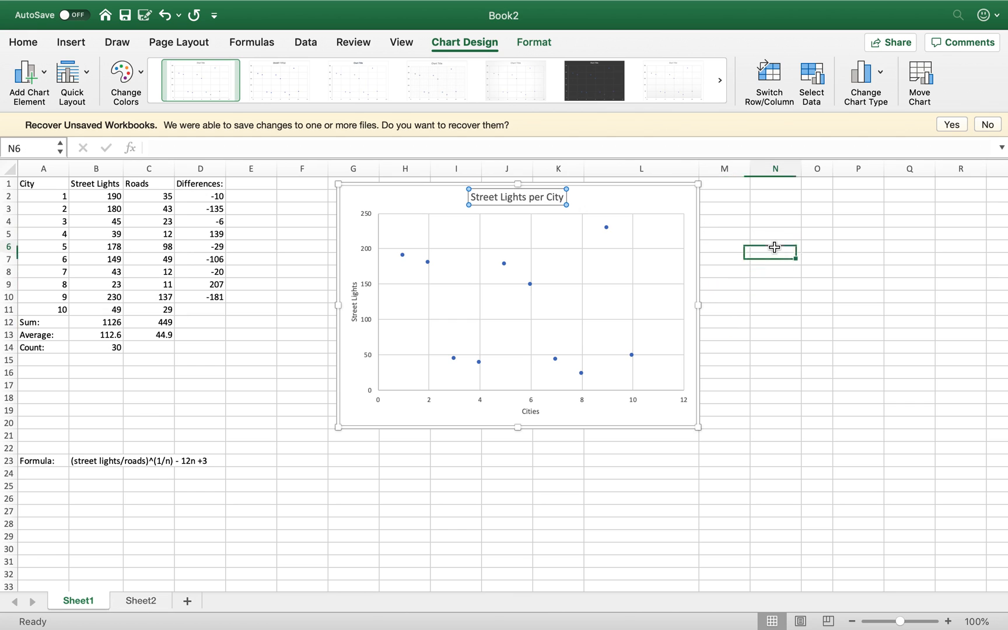
Add a linear trendline to the data points of the Street Lights per City scatter chart.
{"action": "left_click", "coordinate": [669, 248]}
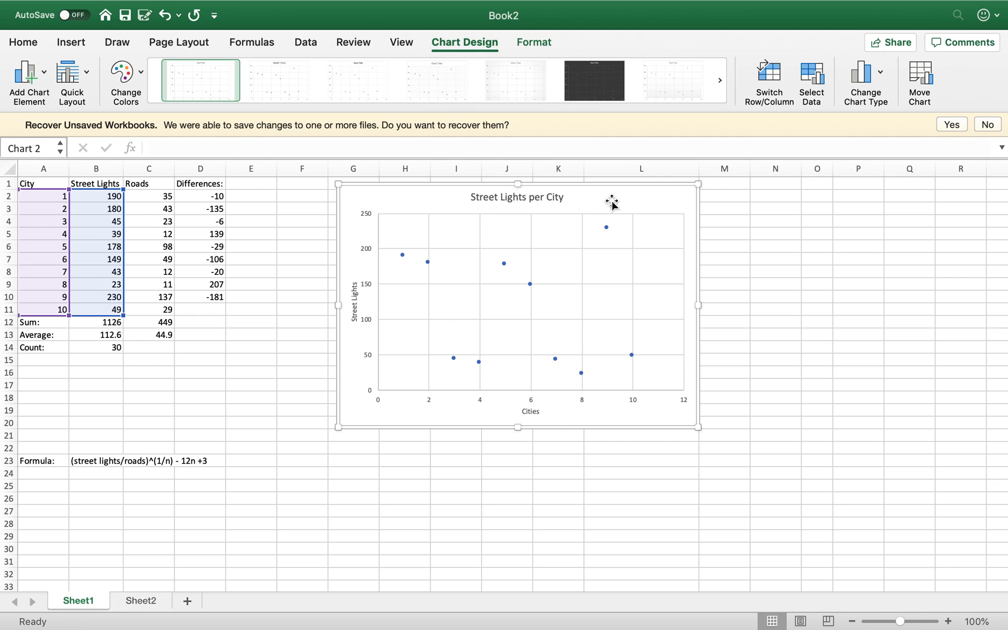
{"action": "left_click", "coordinate": [607, 227]}
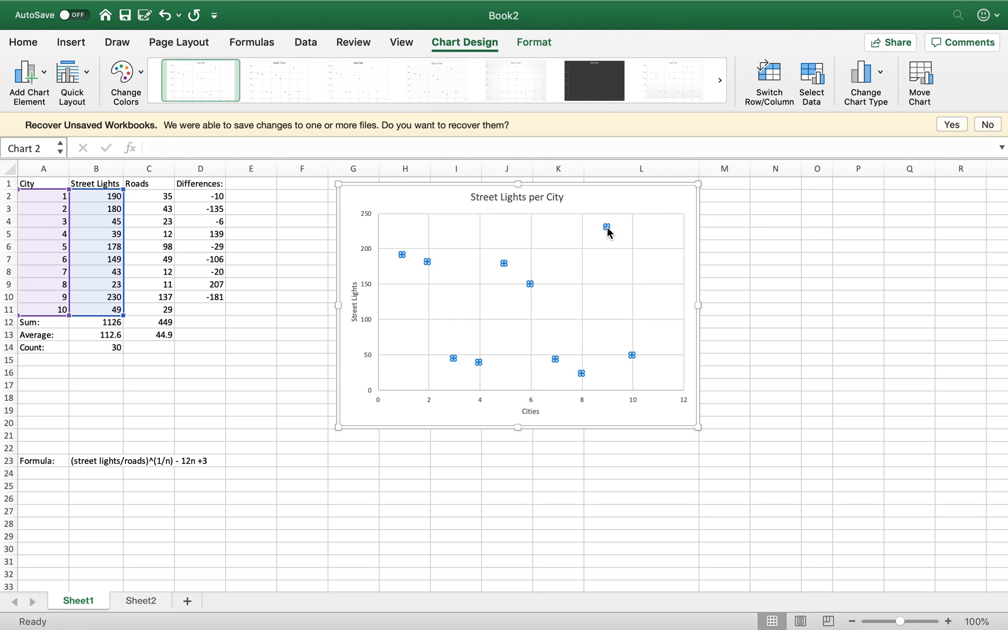
{"action": "left_click", "coordinate": [48, 76]}
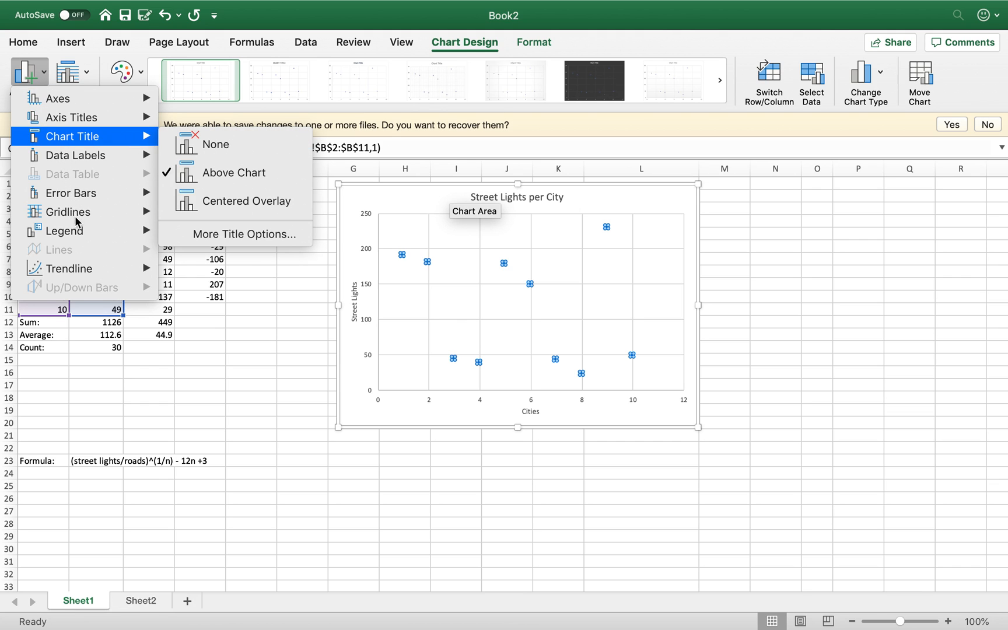
{"action": "mouse_move", "coordinate": [80, 236]}
{"action": "mouse_move", "coordinate": [80, 273]}
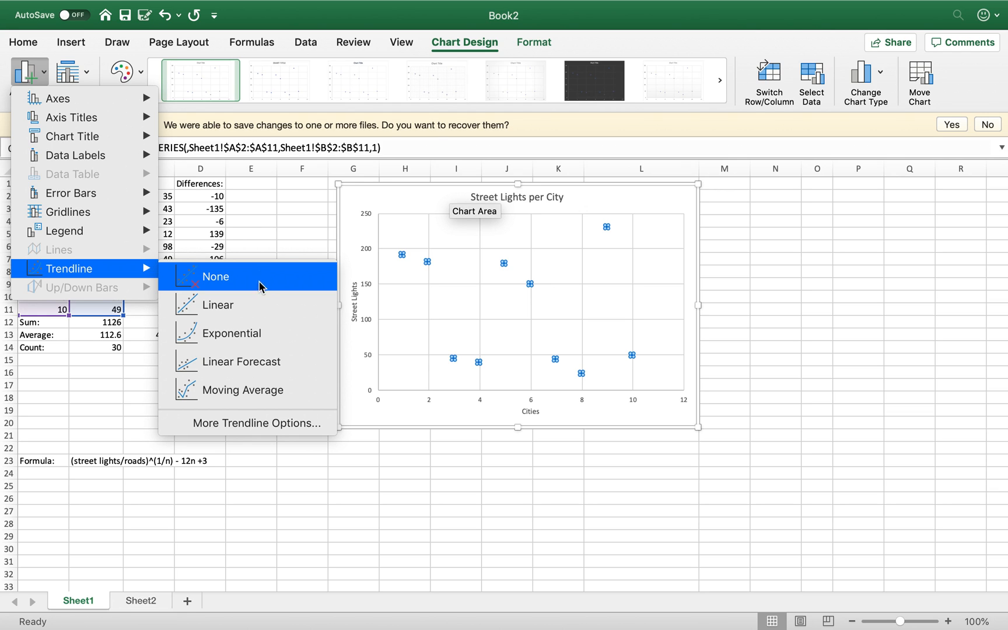
{"action": "left_click", "coordinate": [255, 305]}
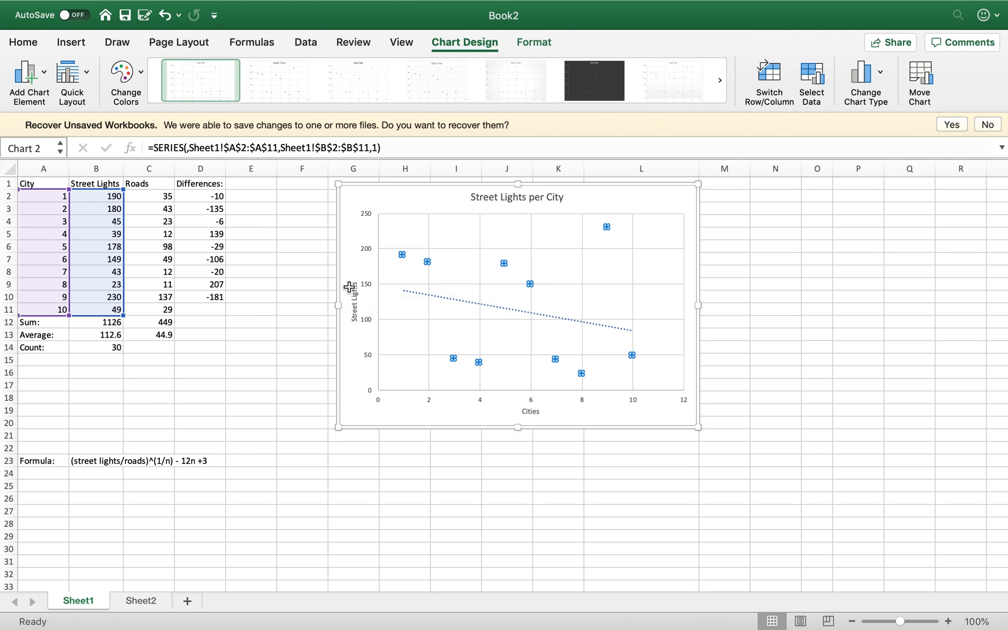
{"action": "left_click", "coordinate": [724, 336]}
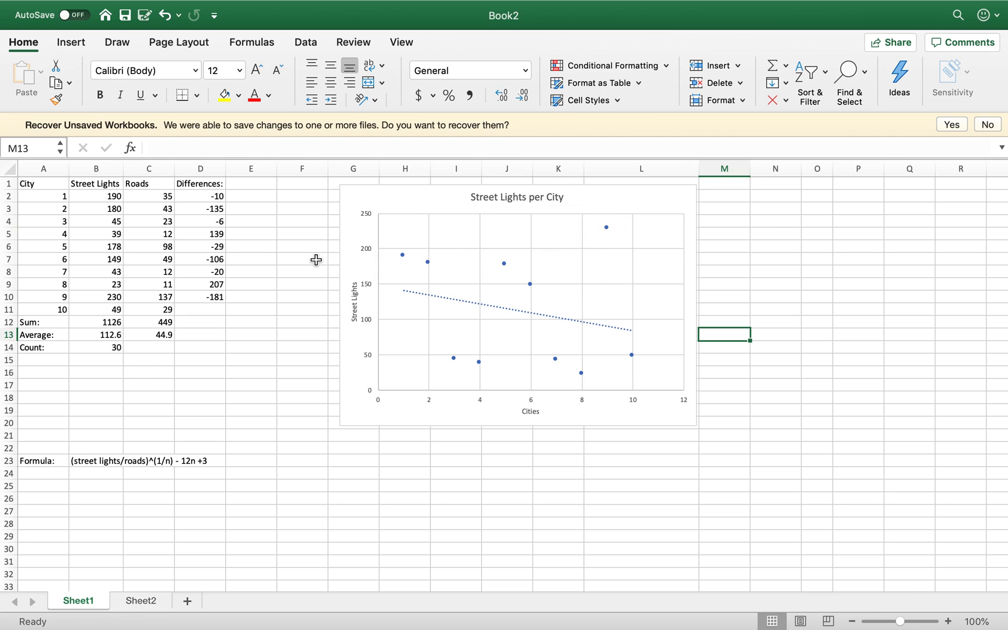
{"action": "left_click", "coordinate": [317, 259]}
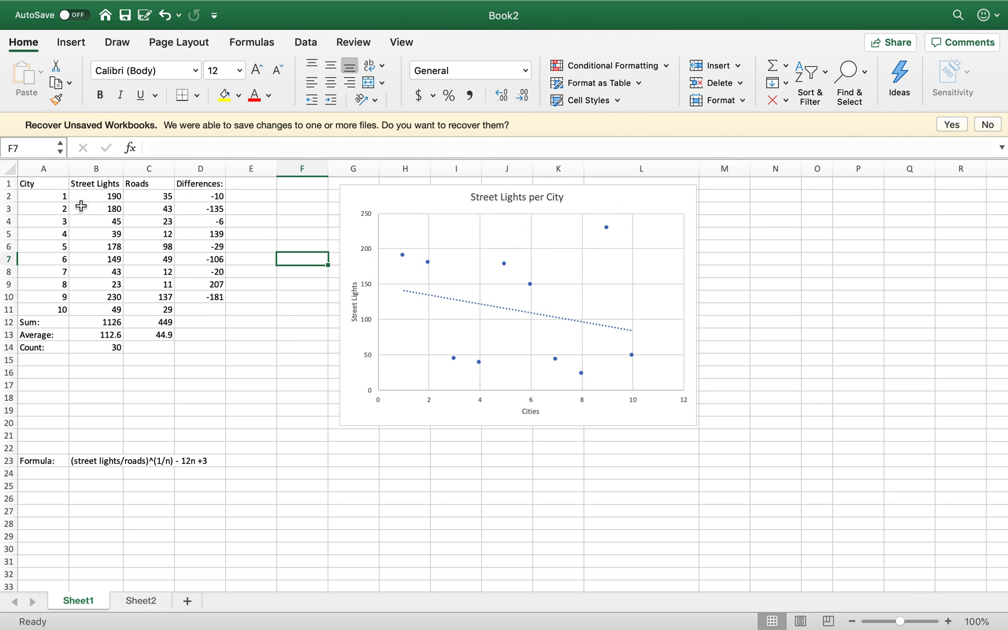
Insert a clustered column chart of A2:A11 and C2:C11, and fit it beside the scatter chart at about the same height, across columns M to R.
{"action": "left_click_drag", "start_coordinate": [56, 196], "coordinate": [58, 307]}
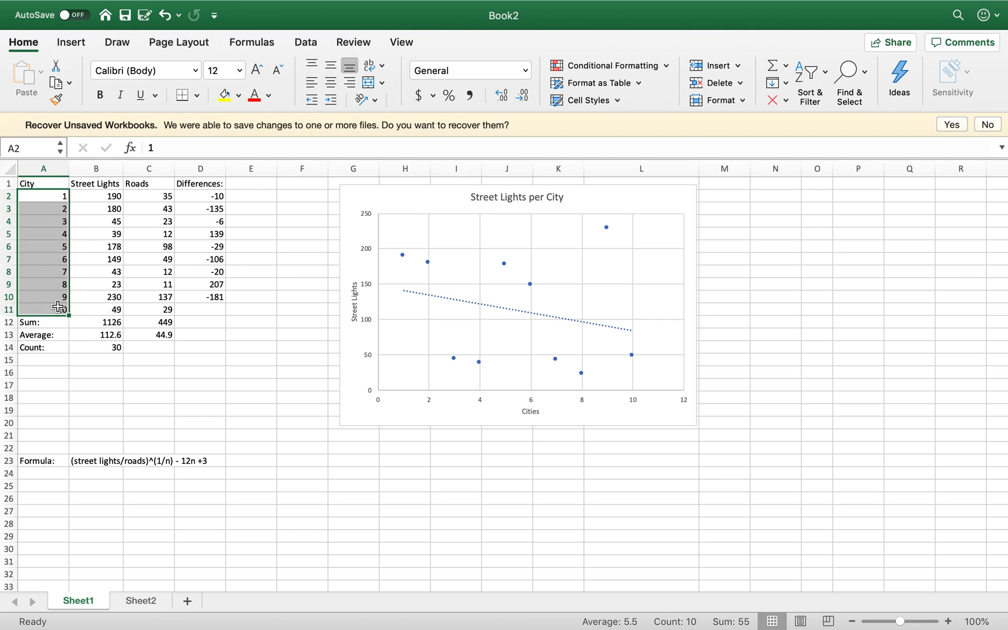
{"action": "left_click_drag", "start_coordinate": [165, 194], "coordinate": [167, 304]}
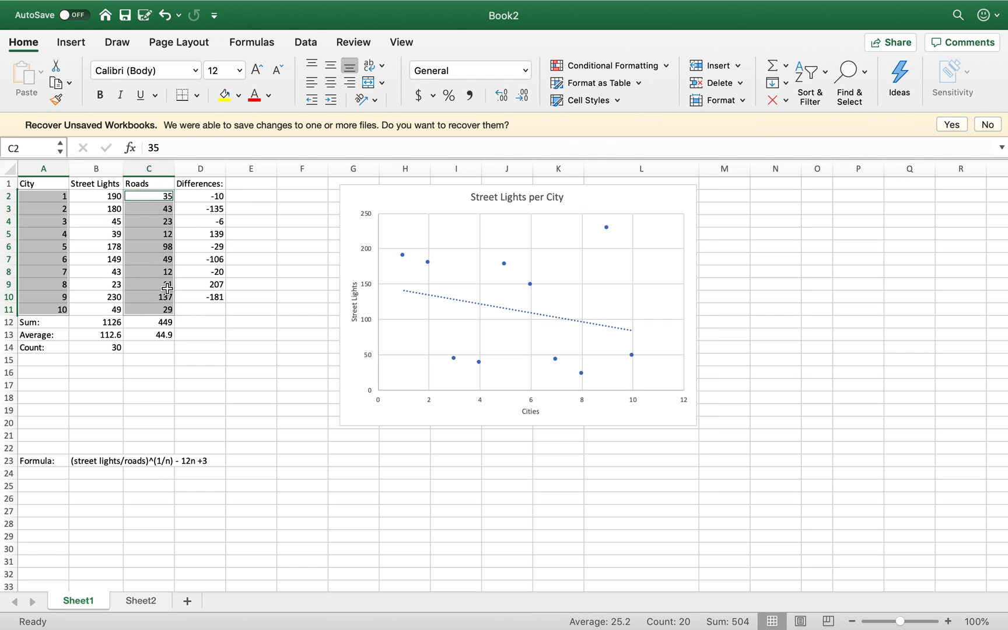
{"action": "left_click", "coordinate": [73, 42]}
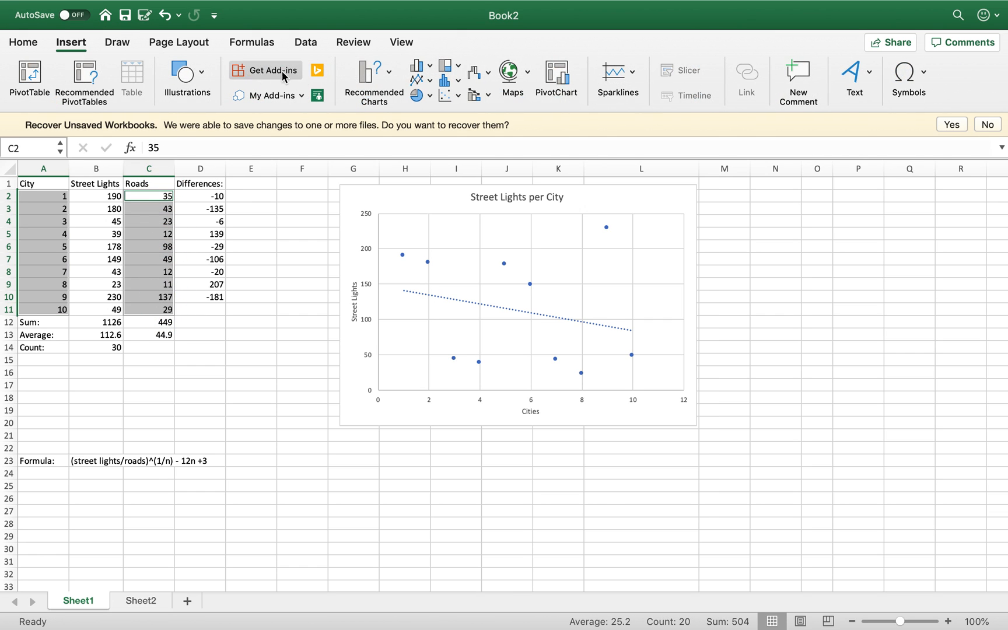
{"action": "left_click", "coordinate": [428, 68]}
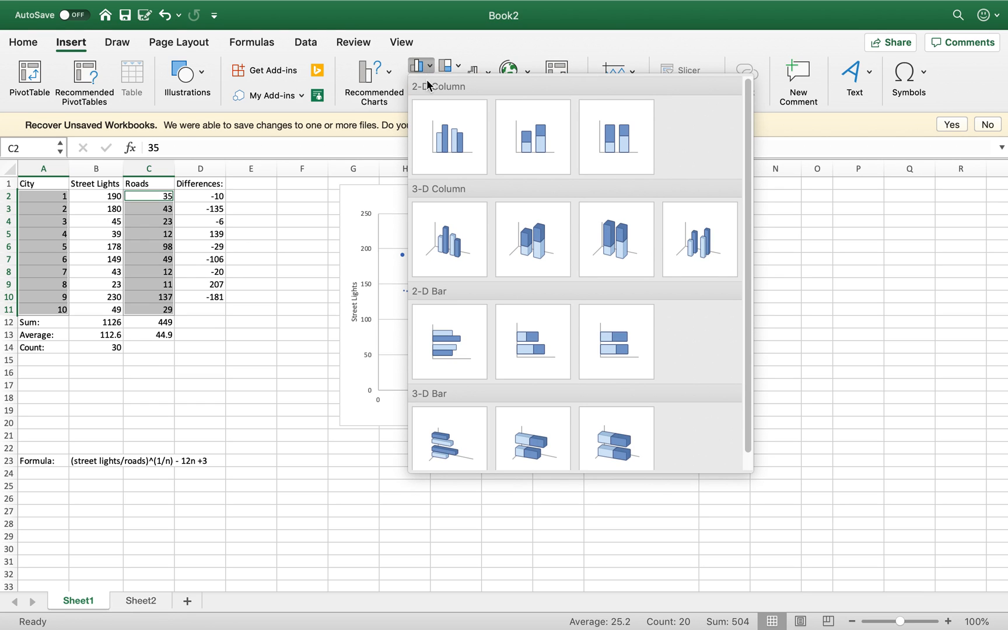
{"action": "left_click", "coordinate": [450, 45]}
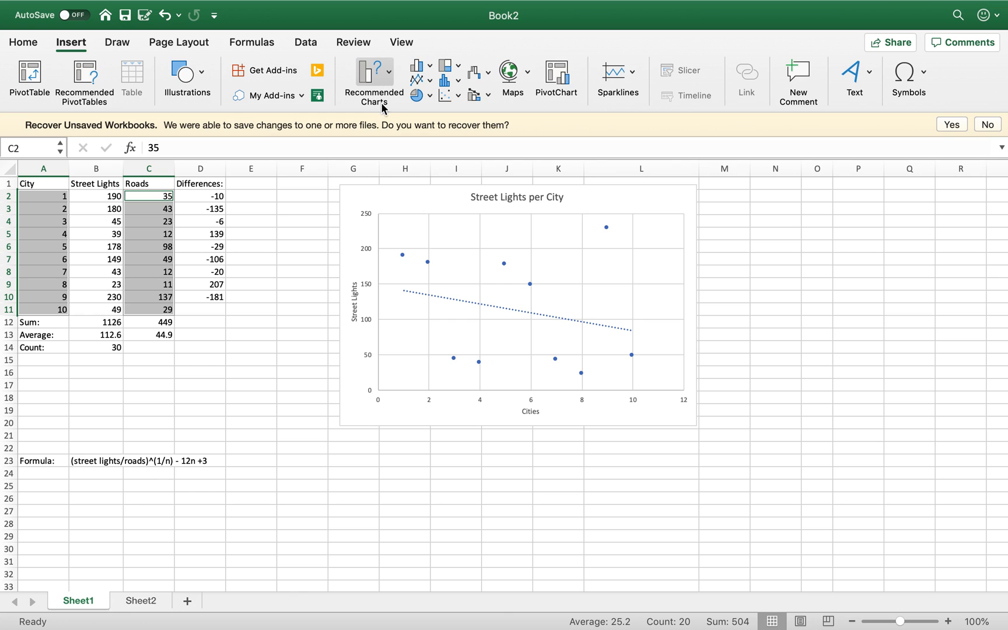
{"action": "left_click", "coordinate": [370, 87]}
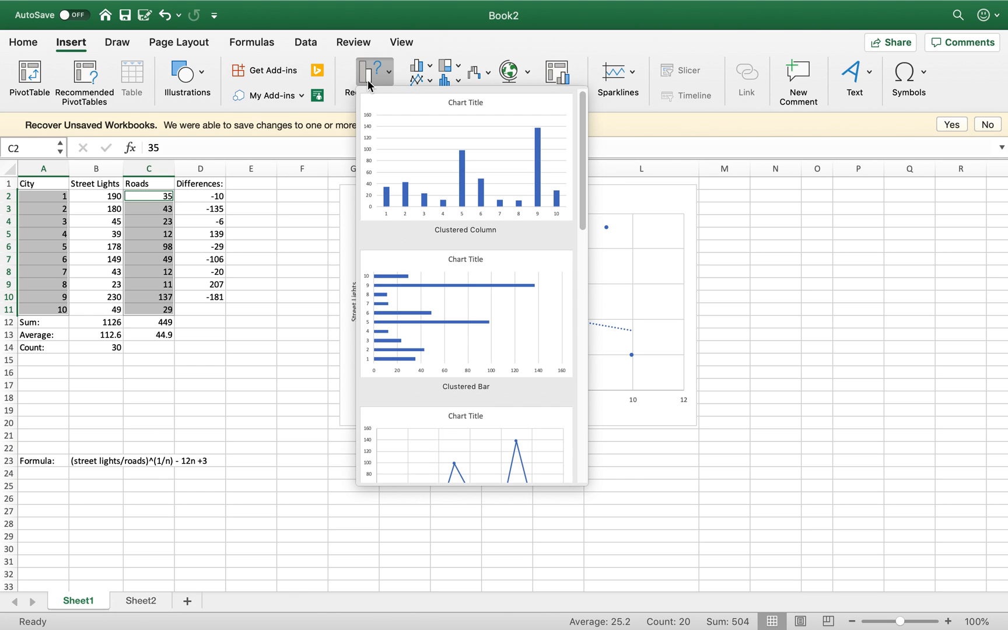
{"action": "scroll", "coordinate": [435, 279], "scroll_direction": "down", "scroll_amount": 10}
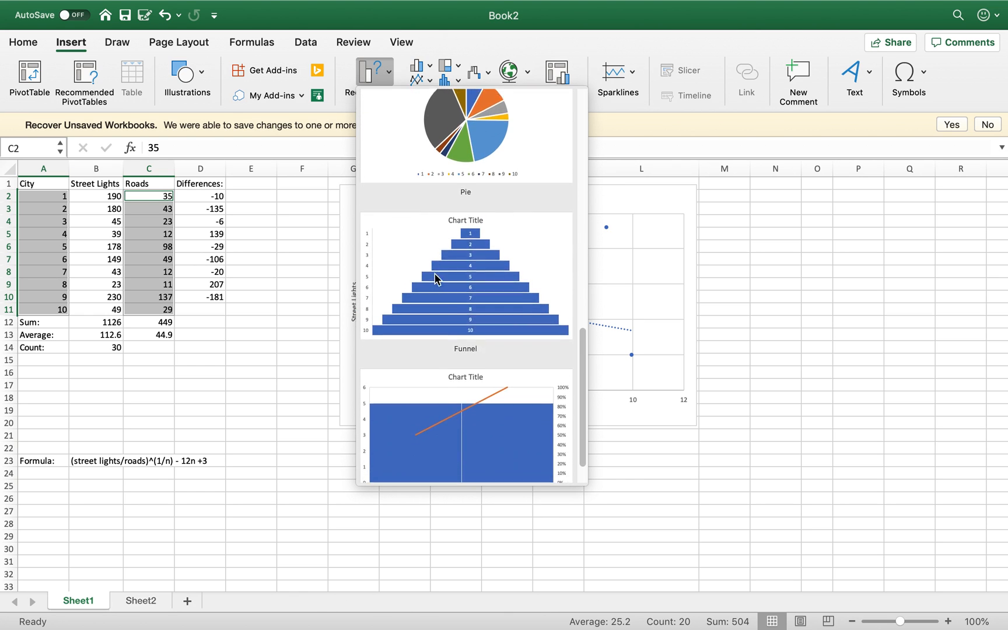
{"action": "scroll", "coordinate": [434, 279], "scroll_direction": "up", "scroll_amount": 10}
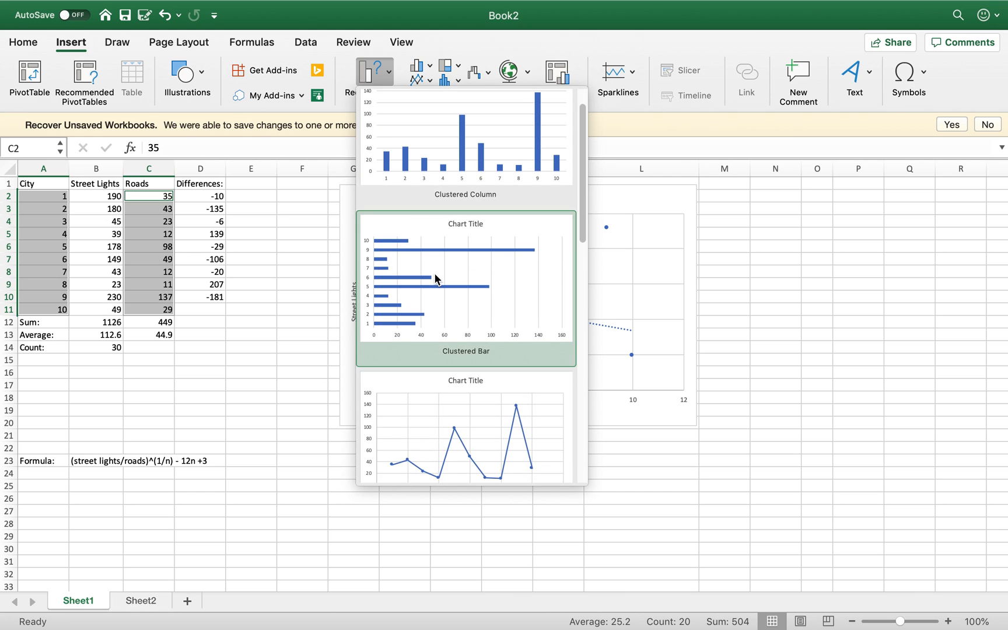
{"action": "scroll", "coordinate": [435, 274], "scroll_direction": "up", "scroll_amount": 3}
{"action": "left_click", "coordinate": [467, 167]}
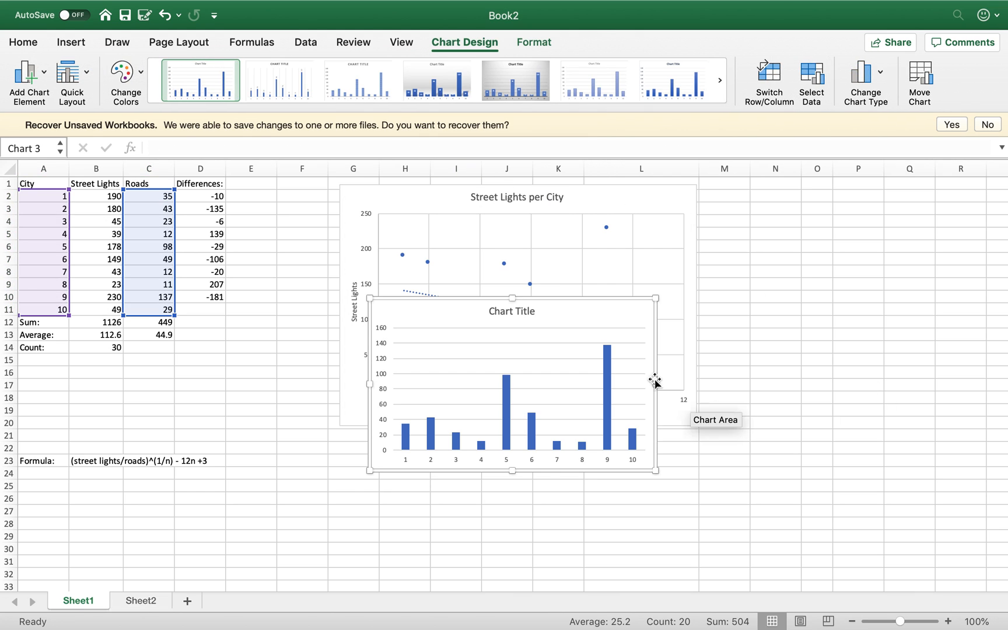
{"action": "left_click_drag", "start_coordinate": [588, 322], "coordinate": [918, 190]}
{"action": "left_click_drag", "start_coordinate": [989, 354], "coordinate": [986, 424]}
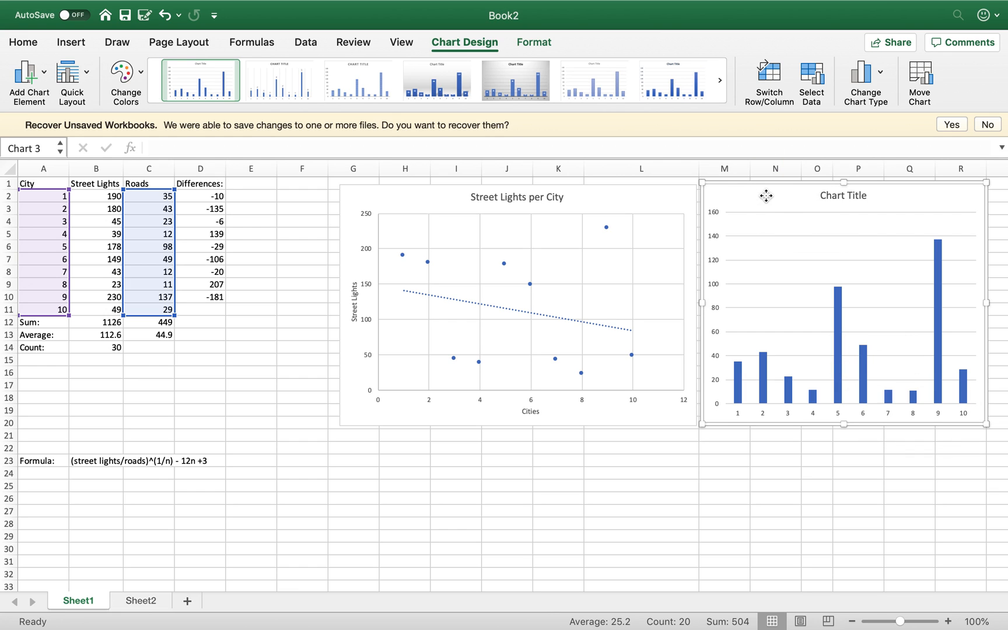
{"action": "left_click", "coordinate": [457, 46]}
{"action": "left_click", "coordinate": [470, 48]}
{"action": "left_click", "coordinate": [44, 73]}
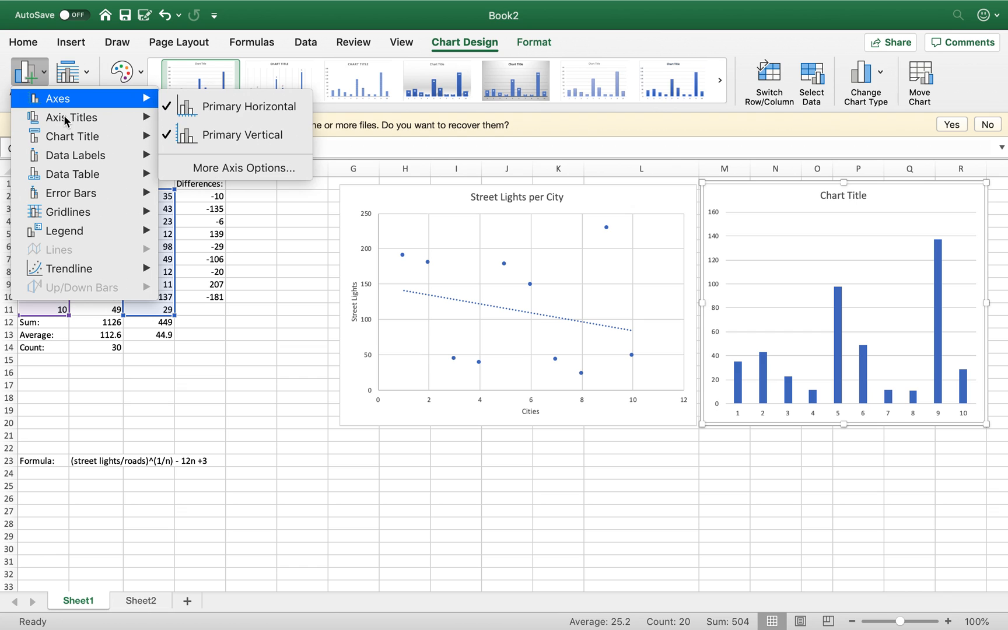
{"action": "mouse_move", "coordinate": [72, 141]}
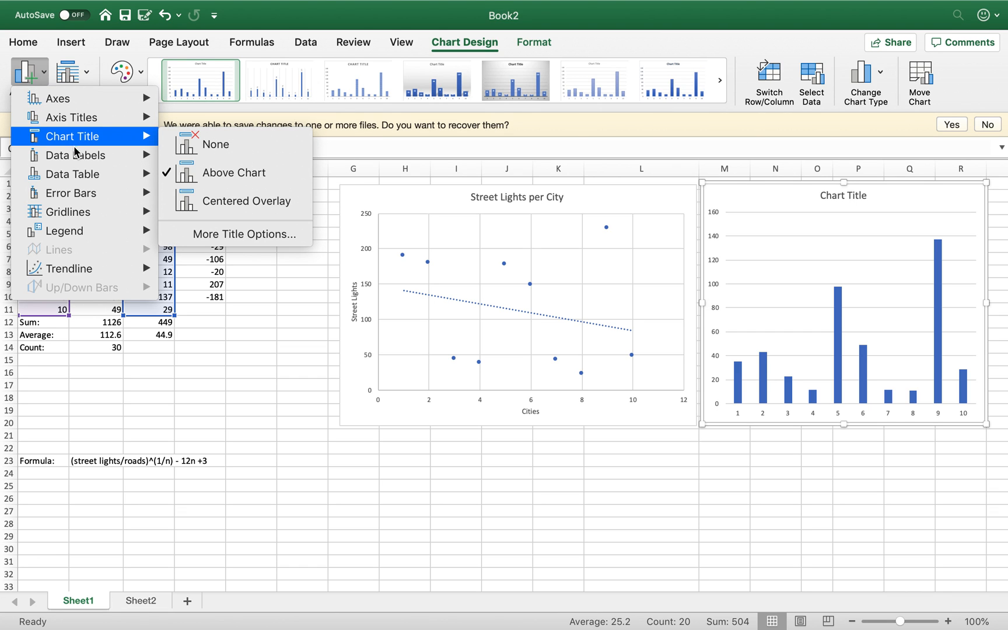
{"action": "mouse_move", "coordinate": [108, 155]}
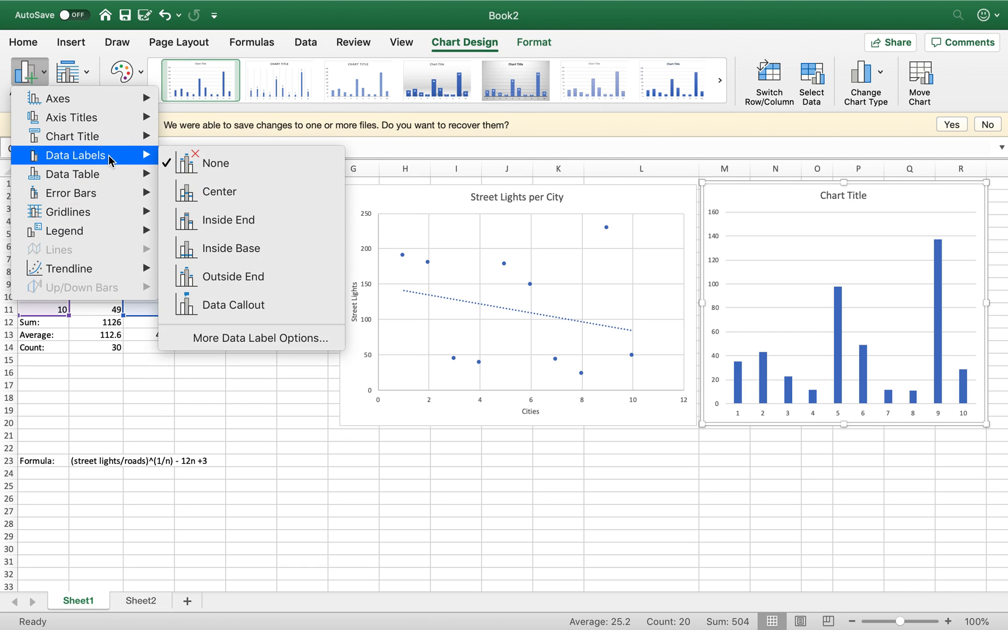
{"action": "mouse_move", "coordinate": [105, 216]}
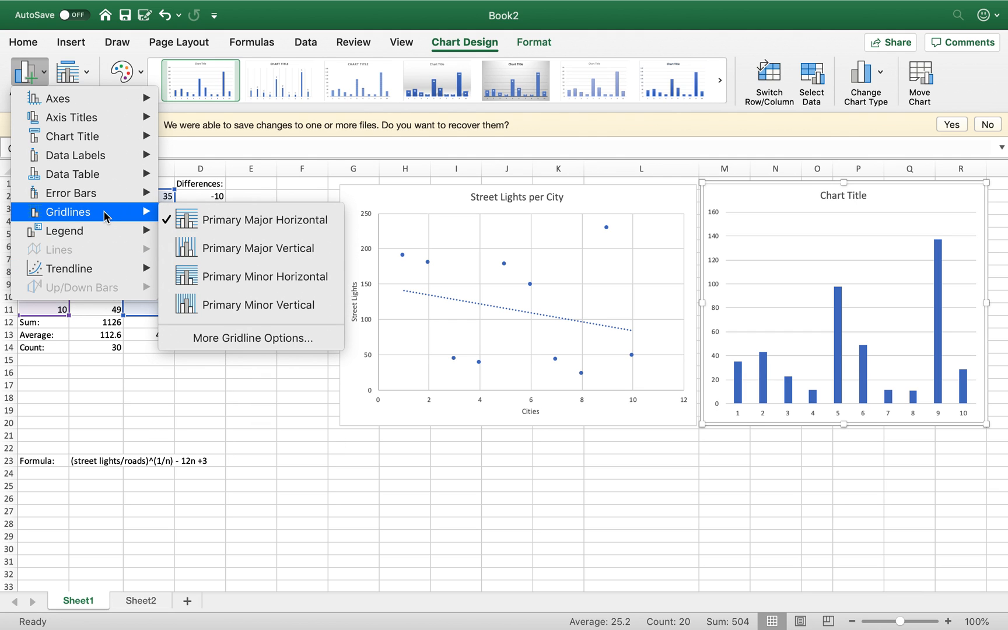
{"action": "mouse_move", "coordinate": [108, 273]}
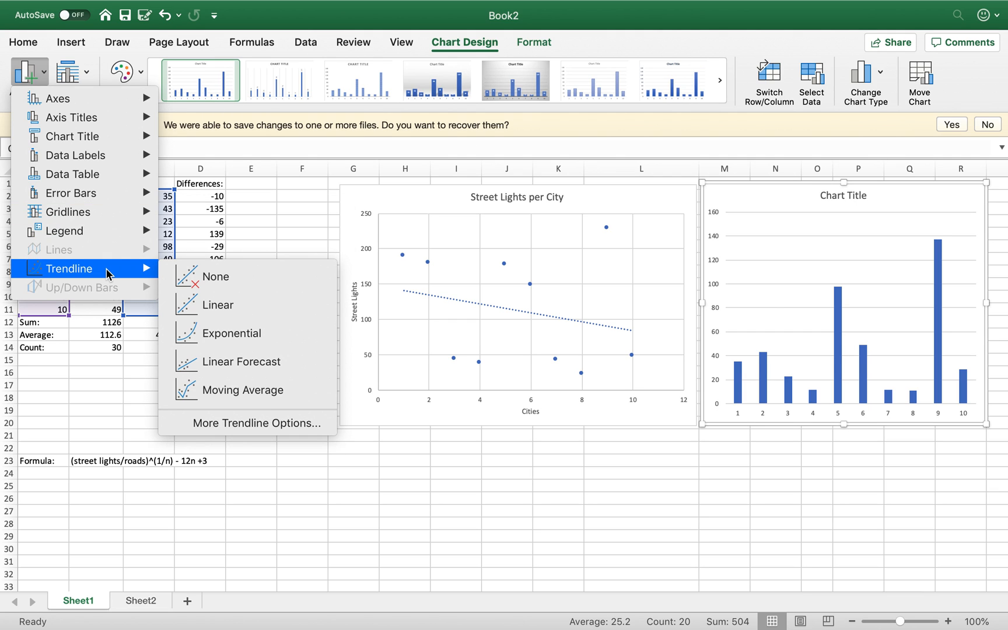
{"action": "left_click", "coordinate": [768, 194]}
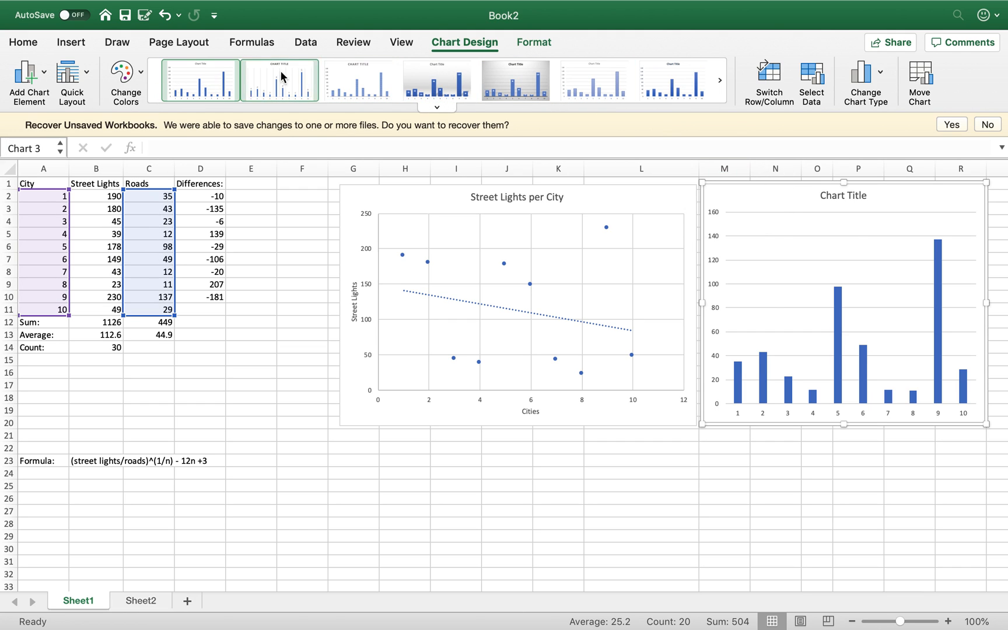
Apply the grey gradient chart style with data labels inside the columns and the orange-led colorful palette to the Roads column chart.
{"action": "left_click", "coordinate": [143, 72]}
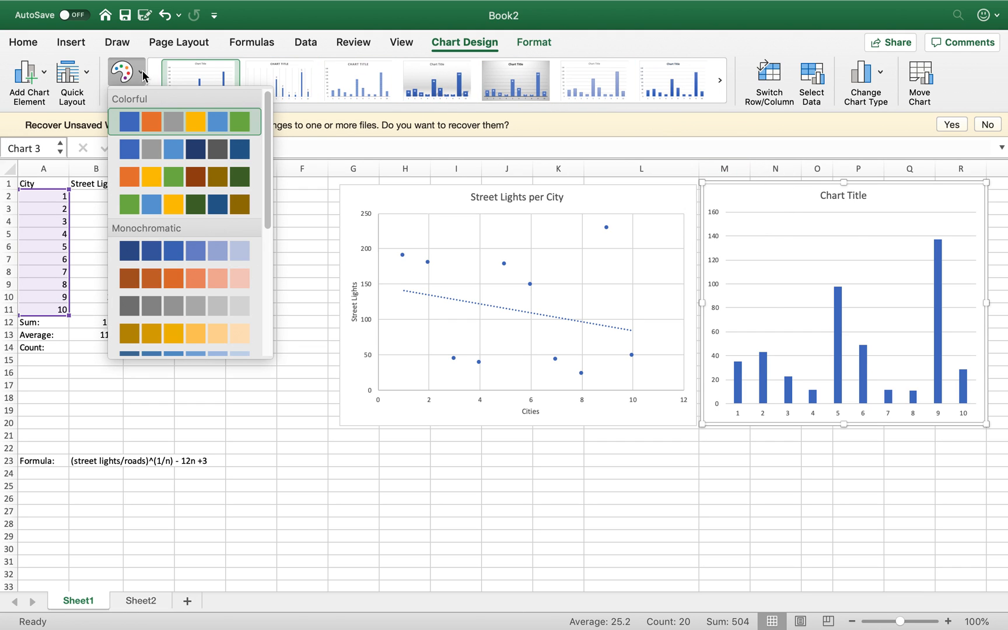
{"action": "left_click", "coordinate": [546, 58]}
{"action": "left_click", "coordinate": [509, 75]}
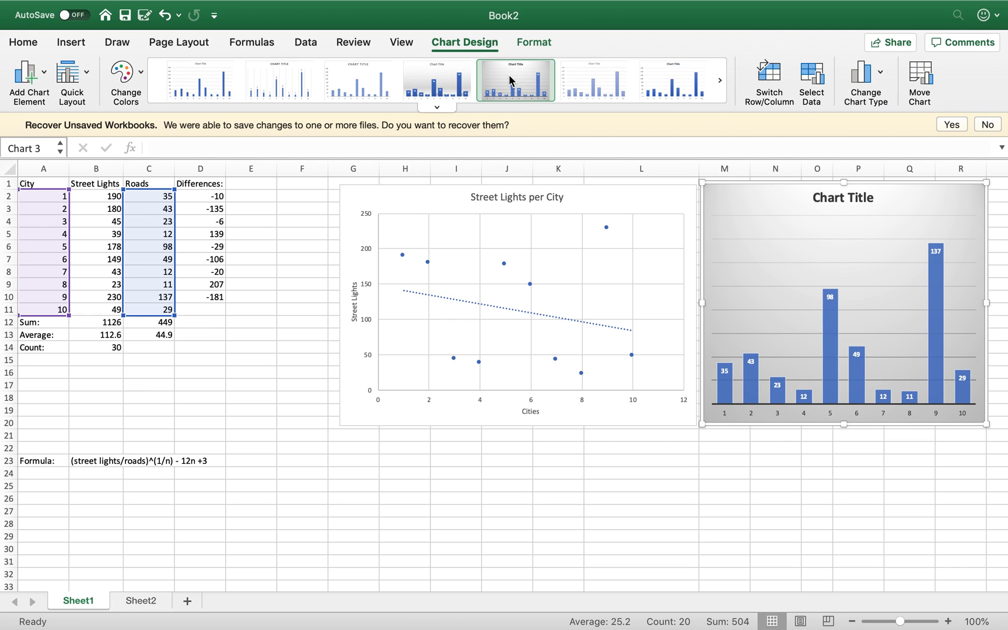
{"action": "left_click", "coordinate": [134, 72]}
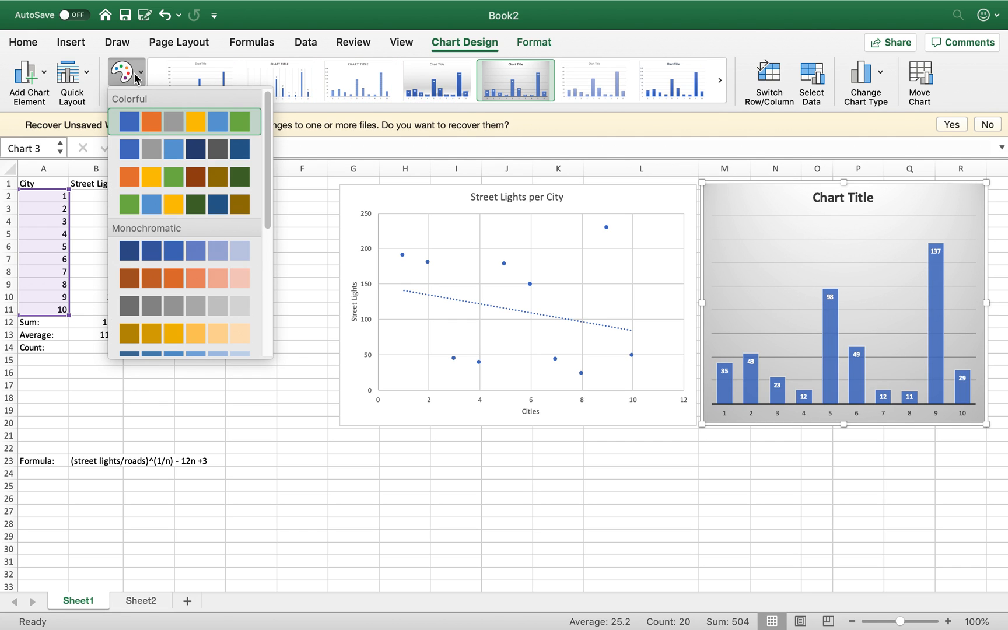
{"action": "left_click", "coordinate": [169, 180]}
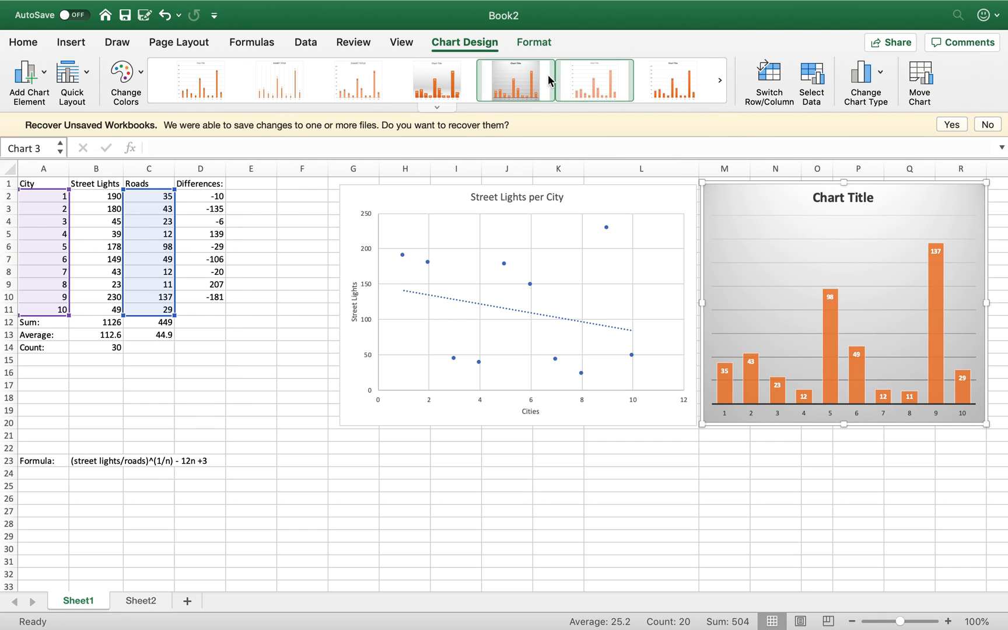
Apply the chart style with translucent orange columns, a white background and a vertical axis to the Roads column chart.
{"action": "left_click", "coordinate": [601, 80]}
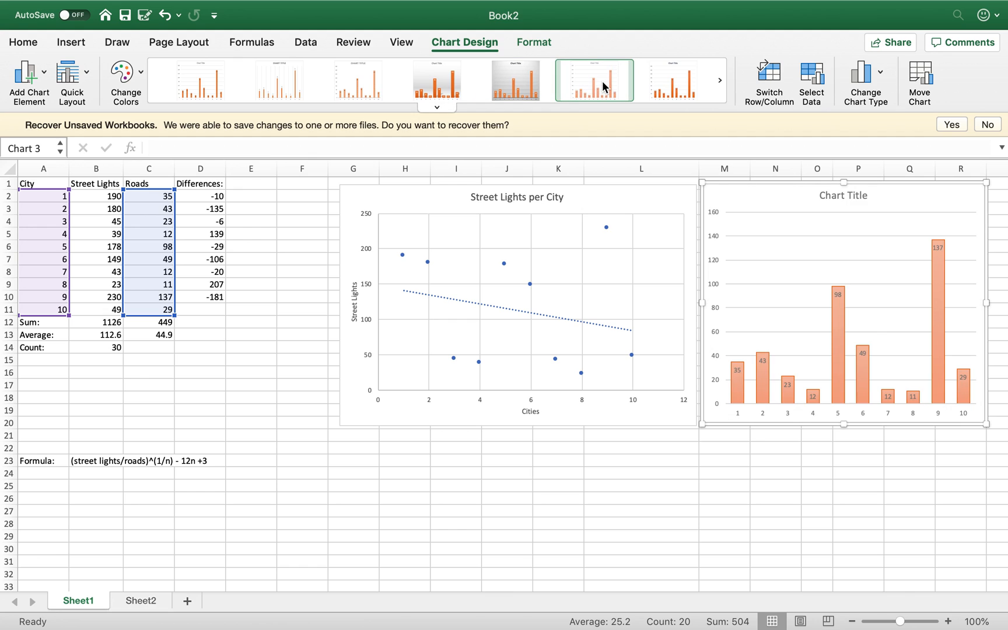
{"action": "left_click", "coordinate": [882, 489]}
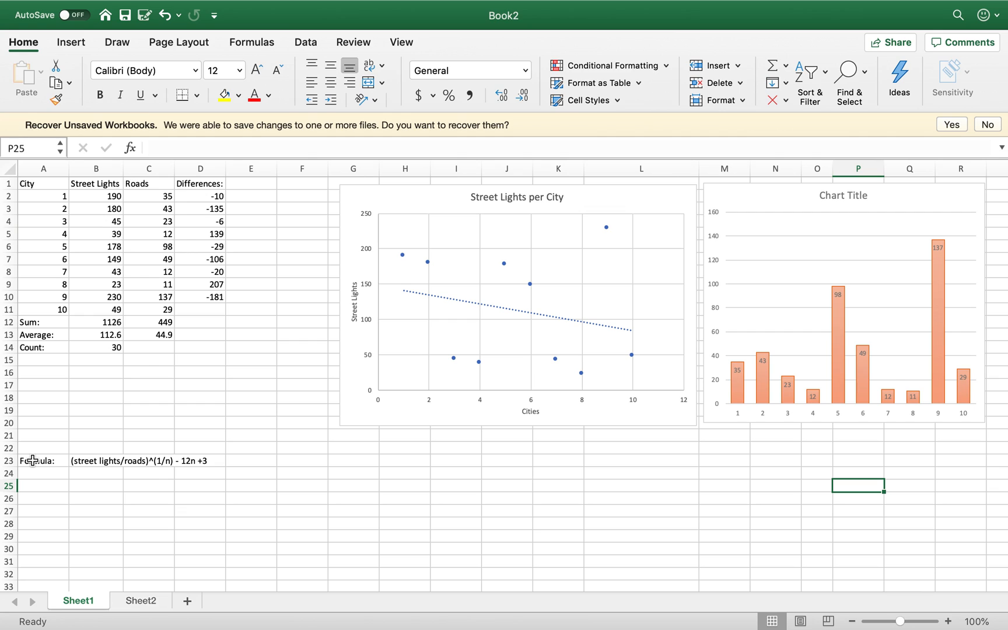
{"action": "left_click_drag", "start_coordinate": [32, 460], "coordinate": [198, 466]}
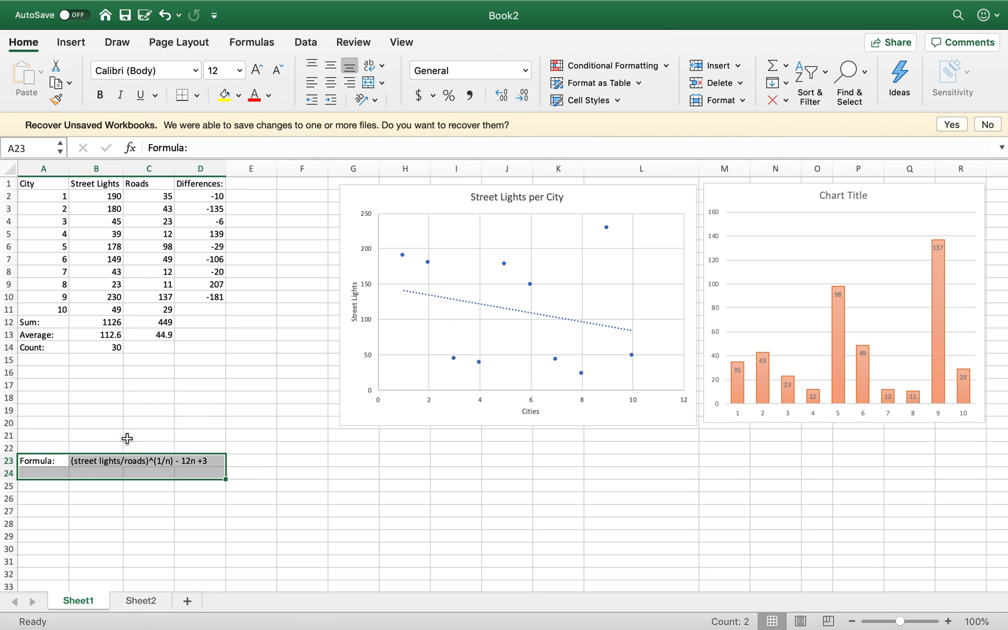
{"action": "left_click_drag", "start_coordinate": [32, 191], "coordinate": [230, 311]}
{"action": "left_click", "coordinate": [266, 357]}
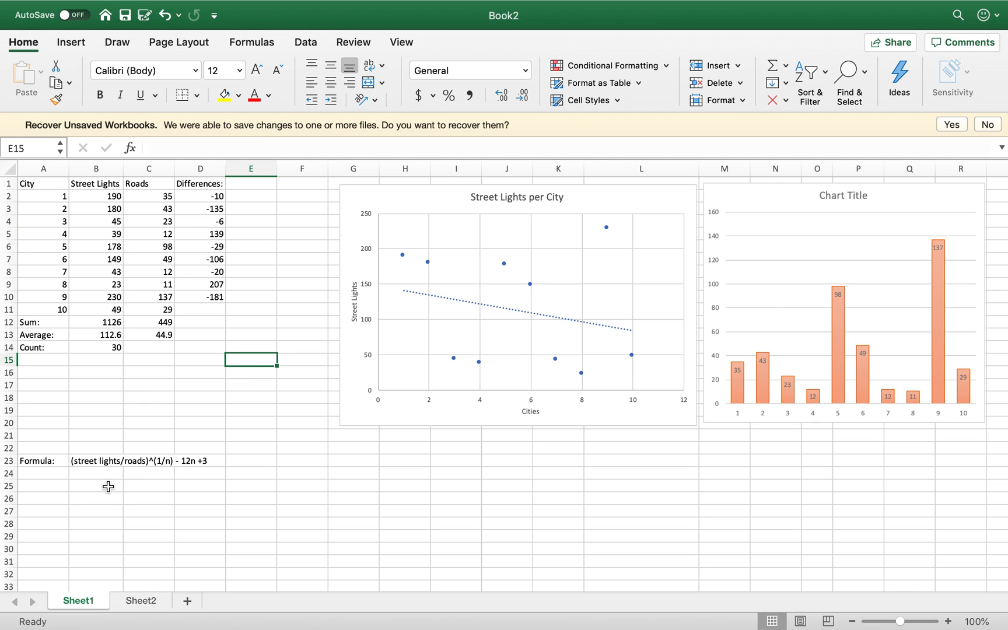
{"action": "left_click", "coordinate": [97, 461]}
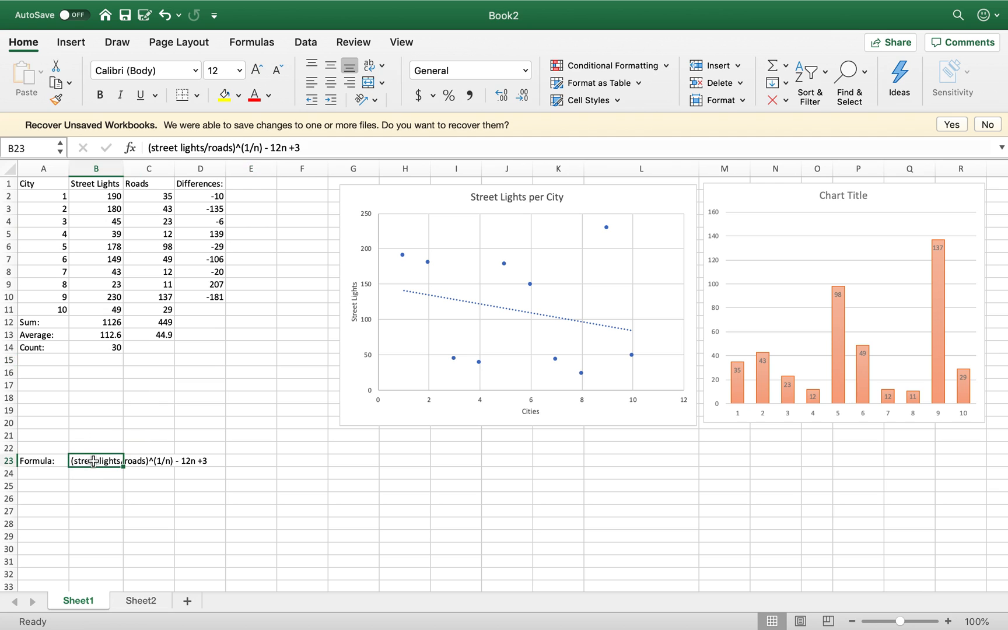
{"action": "left_click", "coordinate": [126, 461]}
{"action": "left_click", "coordinate": [163, 496]}
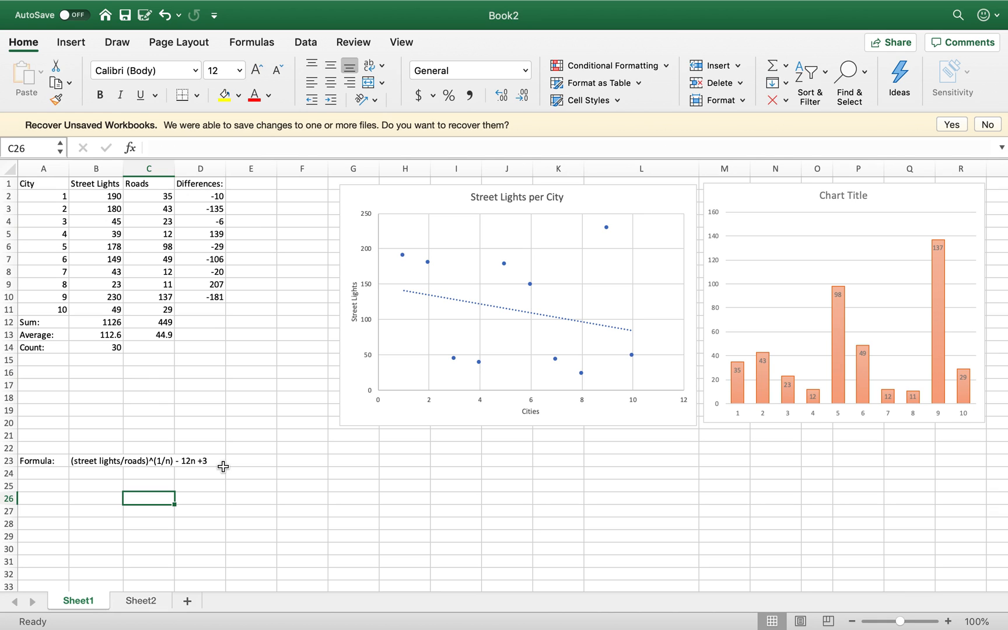
Calculate street lights divided by roads for city 1 in B25 with the formula =(B2/C2).
{"action": "left_click", "coordinate": [103, 489]}
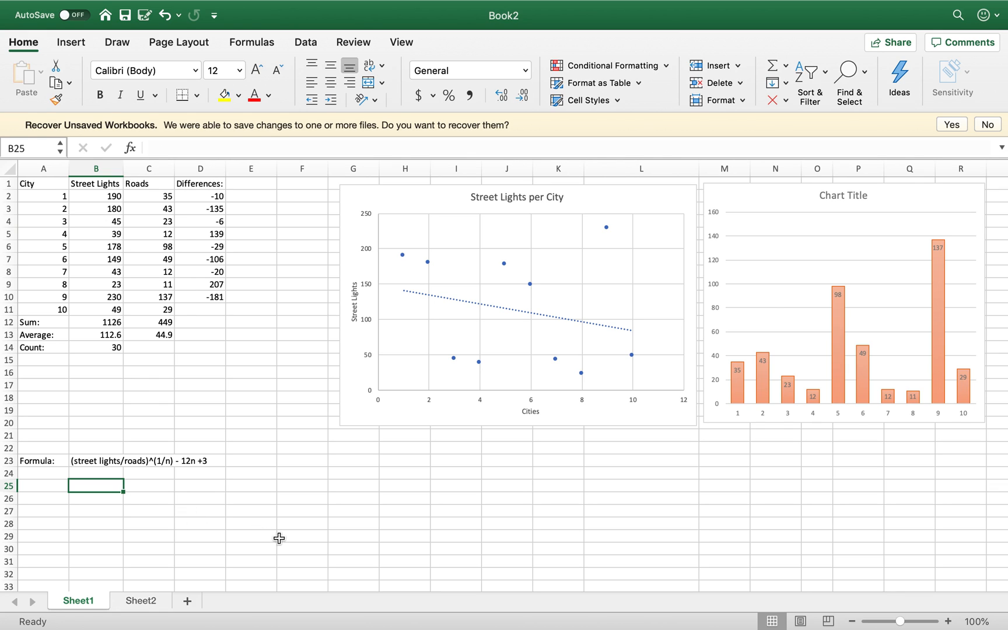
{"action": "type", "text": "="}
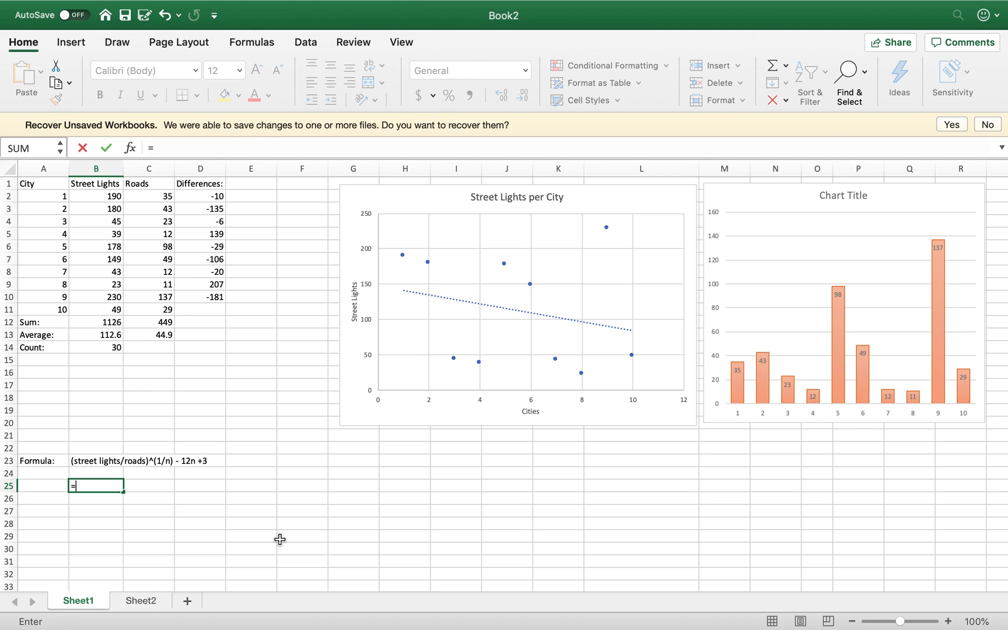
{"action": "key", "text": "BackSpace"}
{"action": "key", "text": "Escape"}
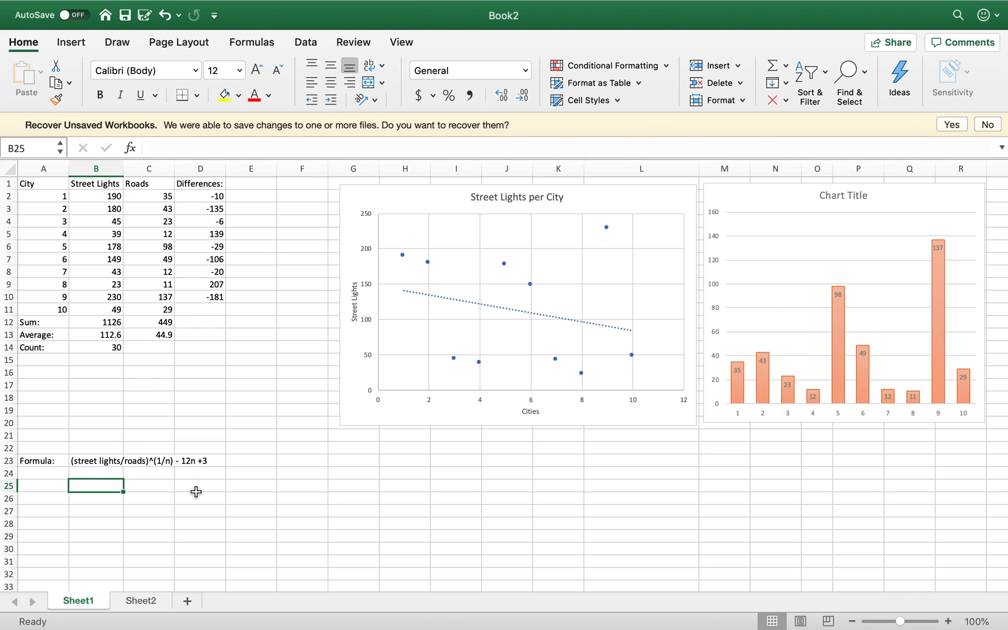
{"action": "type", "text": "=("}
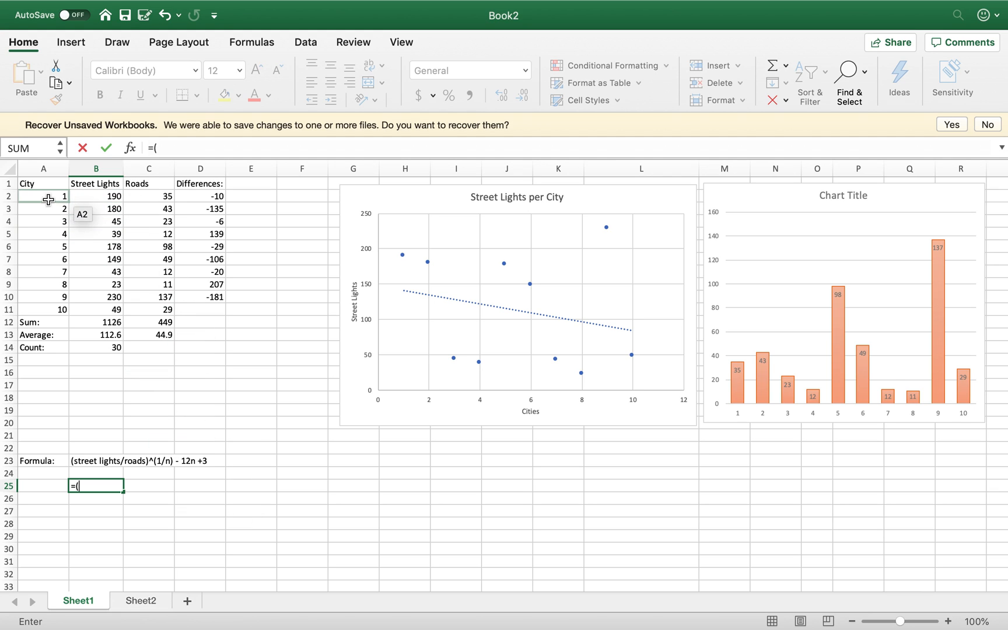
{"action": "left_click", "coordinate": [95, 198]}
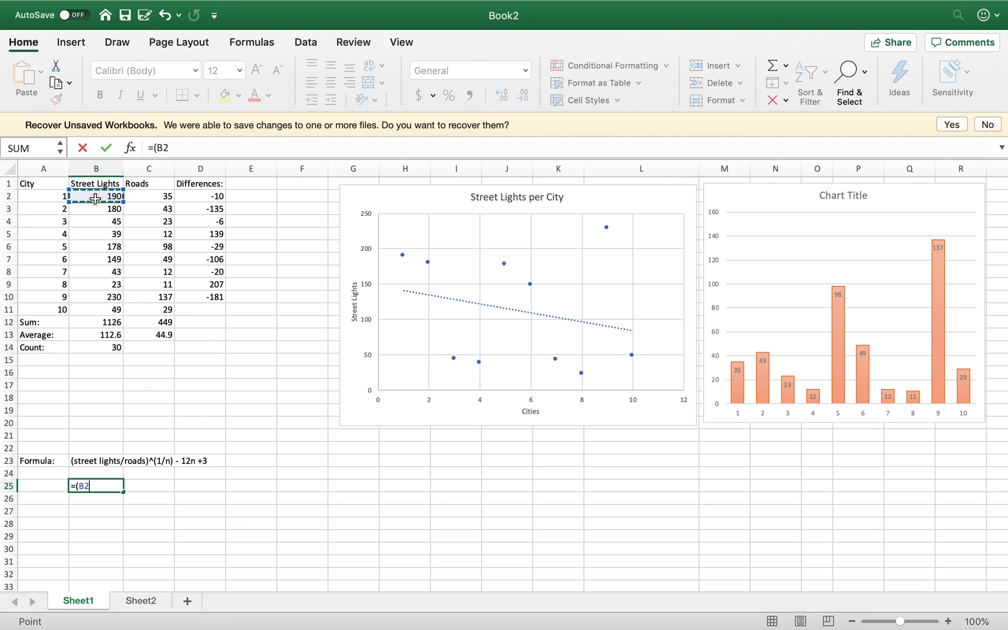
{"action": "type", "text": "/"}
{"action": "left_click", "coordinate": [150, 199]}
{"action": "type", "text": ")"}
{"action": "key", "text": "Return"}
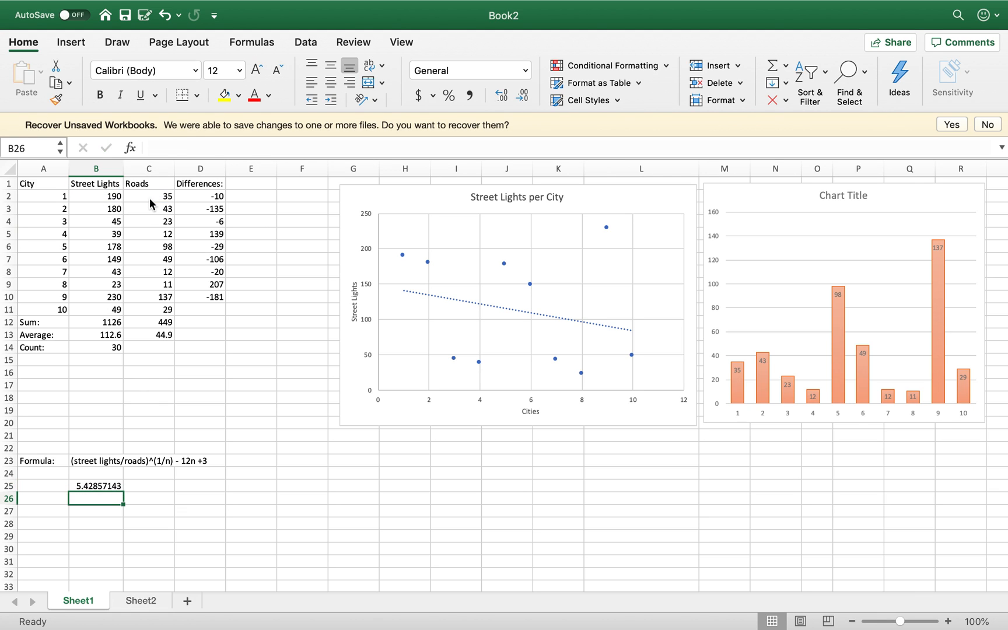
Color the "(street lights/roads" part of the formula text in B23 red.
{"action": "left_click", "coordinate": [80, 461]}
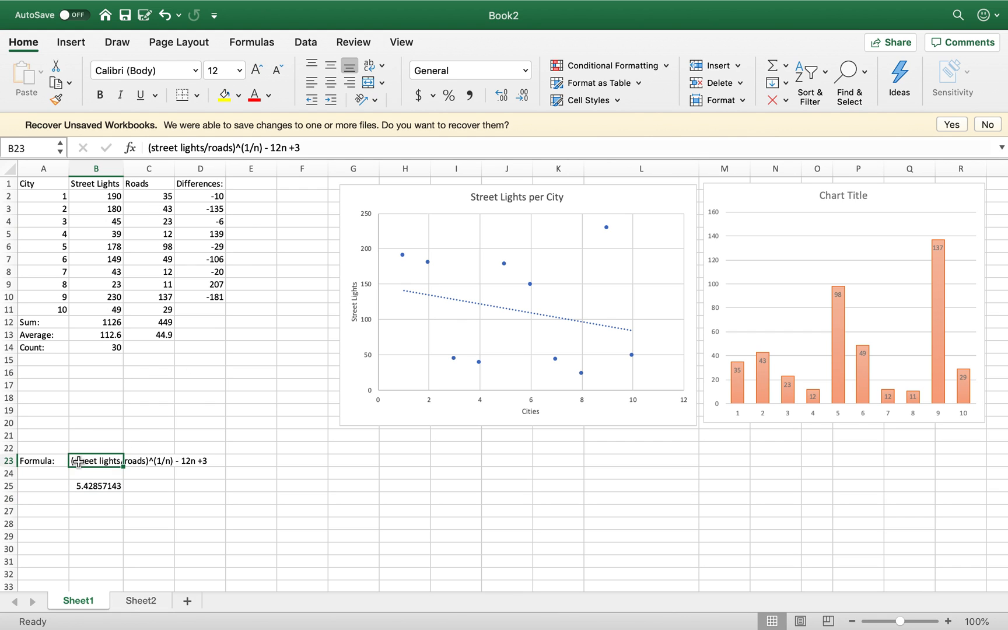
{"action": "left_click_drag", "start_coordinate": [72, 461], "coordinate": [134, 461]}
{"action": "double_click", "coordinate": [99, 461]}
{"action": "left_click_drag", "start_coordinate": [70, 461], "coordinate": [146, 461]}
{"action": "left_click", "coordinate": [255, 96]}
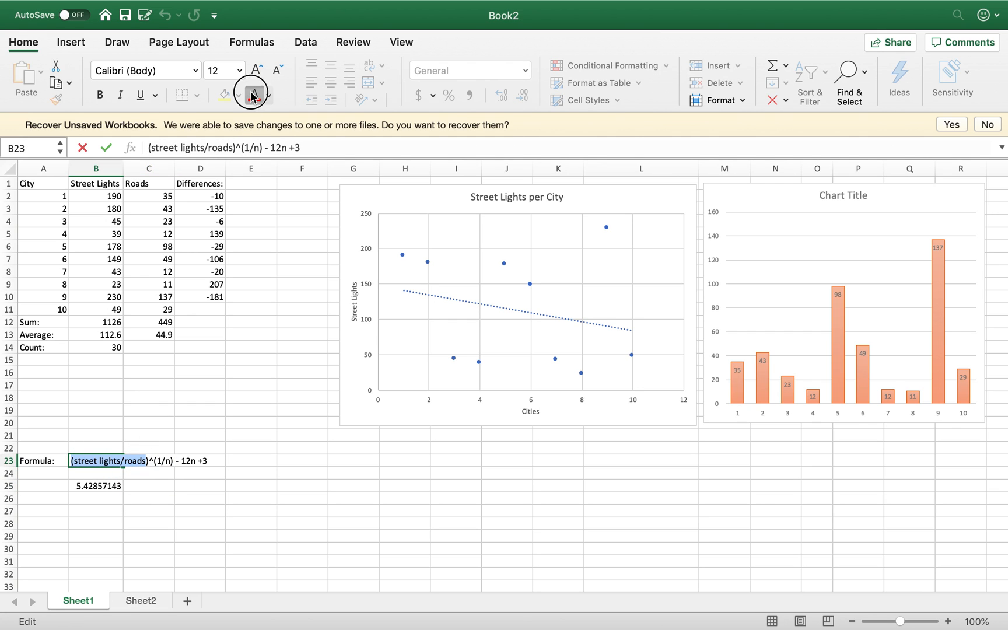
{"action": "left_click", "coordinate": [226, 508]}
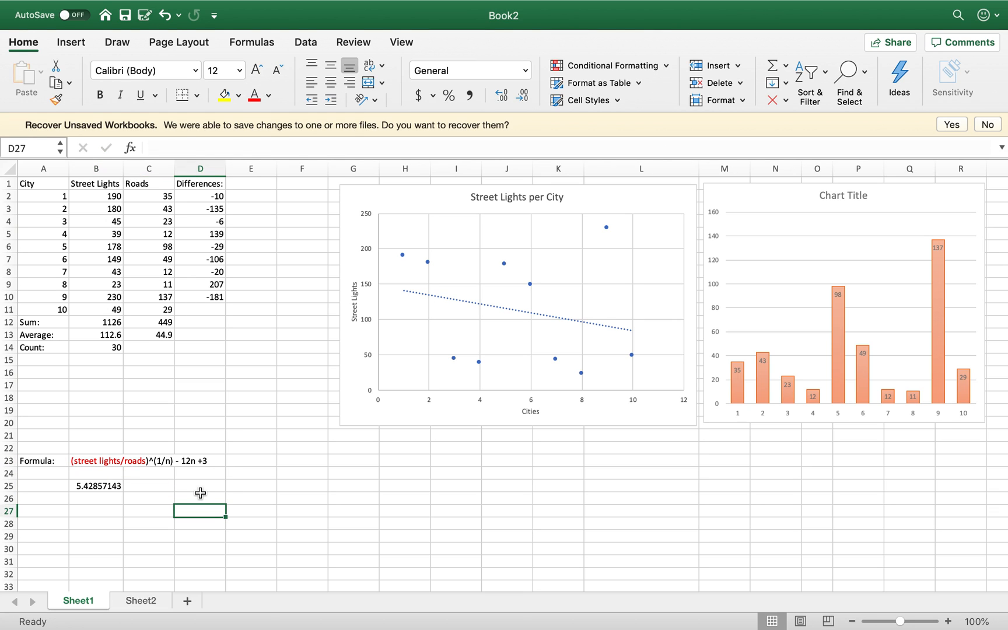
Raise the B25 quotient to the power 1/n in C25 with the formula =(B25)^(1/10).
{"action": "left_click", "coordinate": [87, 490]}
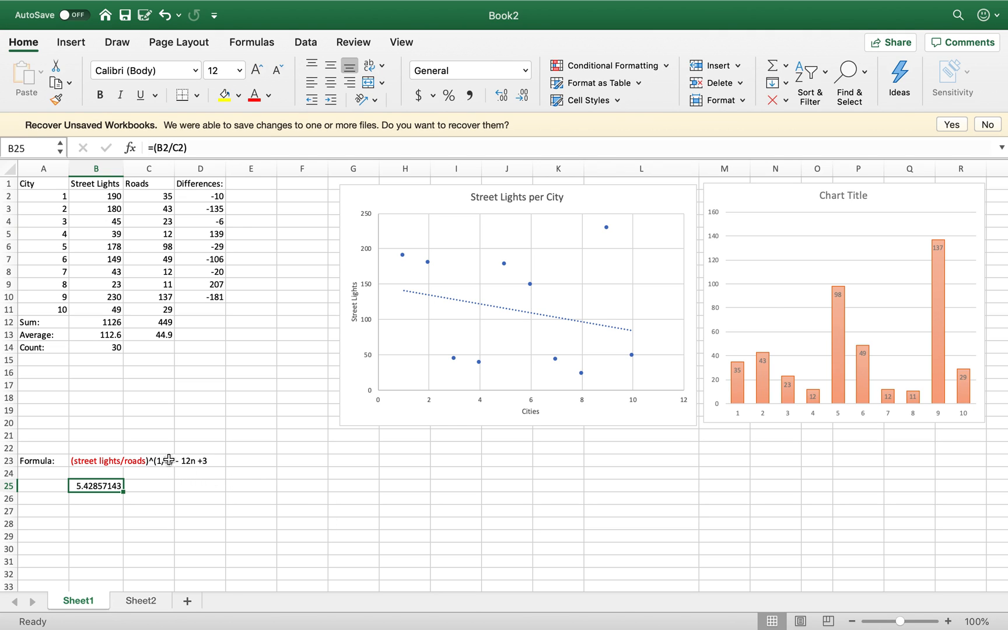
{"action": "left_click", "coordinate": [149, 486]}
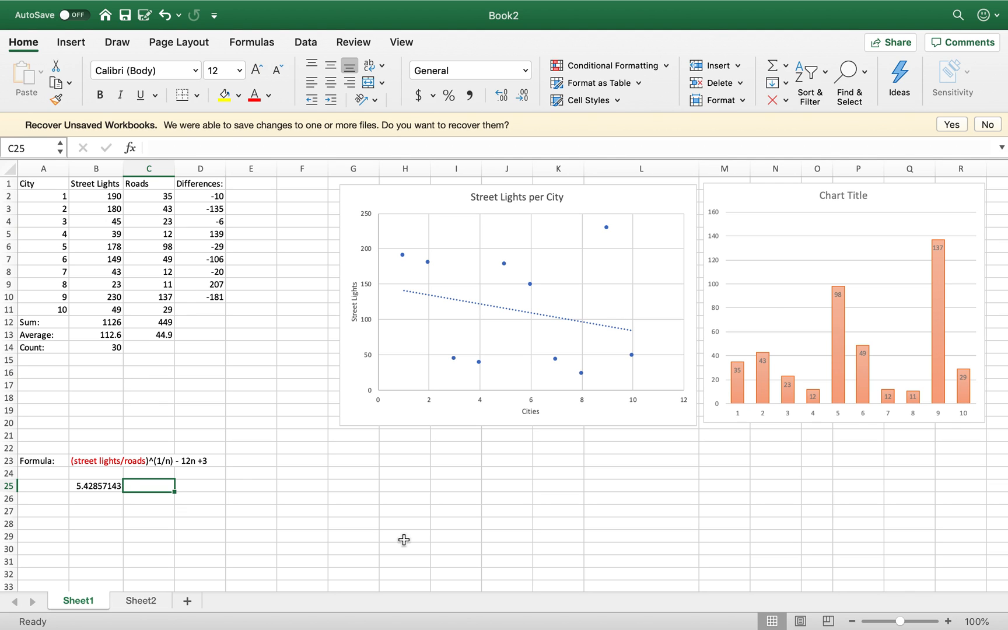
{"action": "type", "text": "=("}
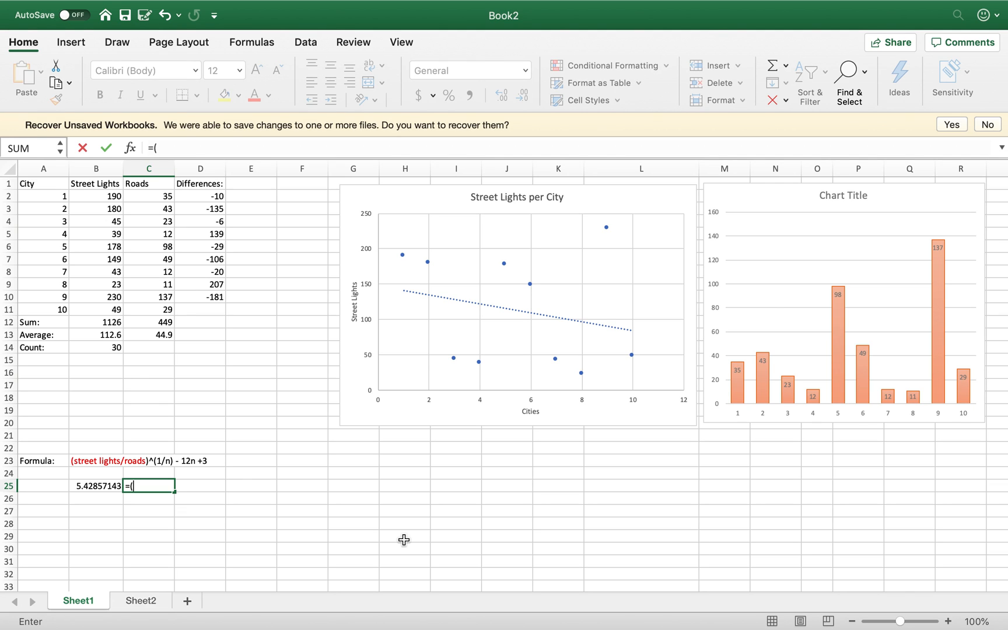
{"action": "left_click", "coordinate": [95, 486]}
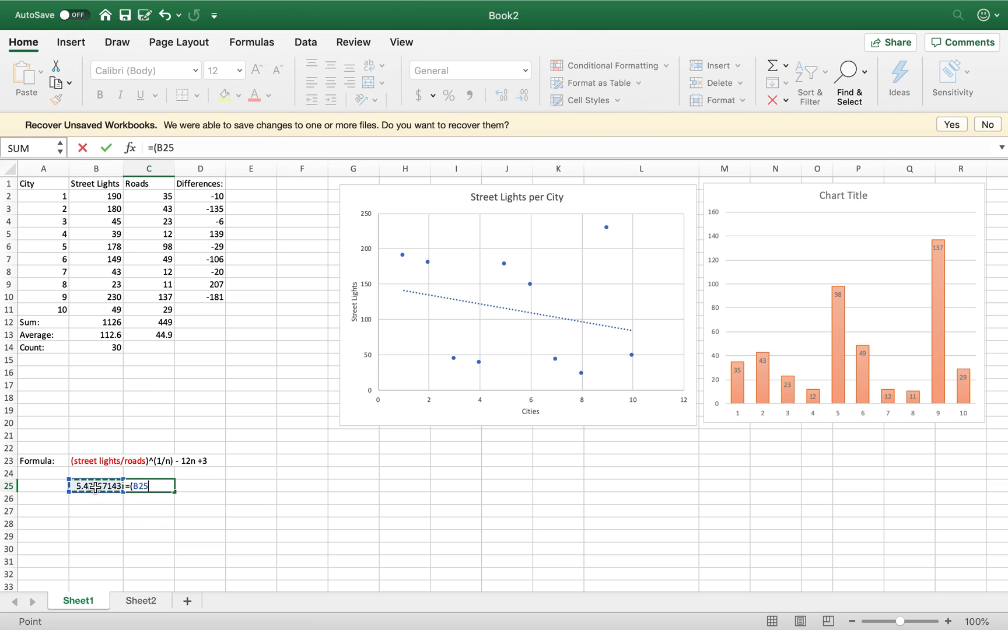
{"action": "type", "text": ")"}
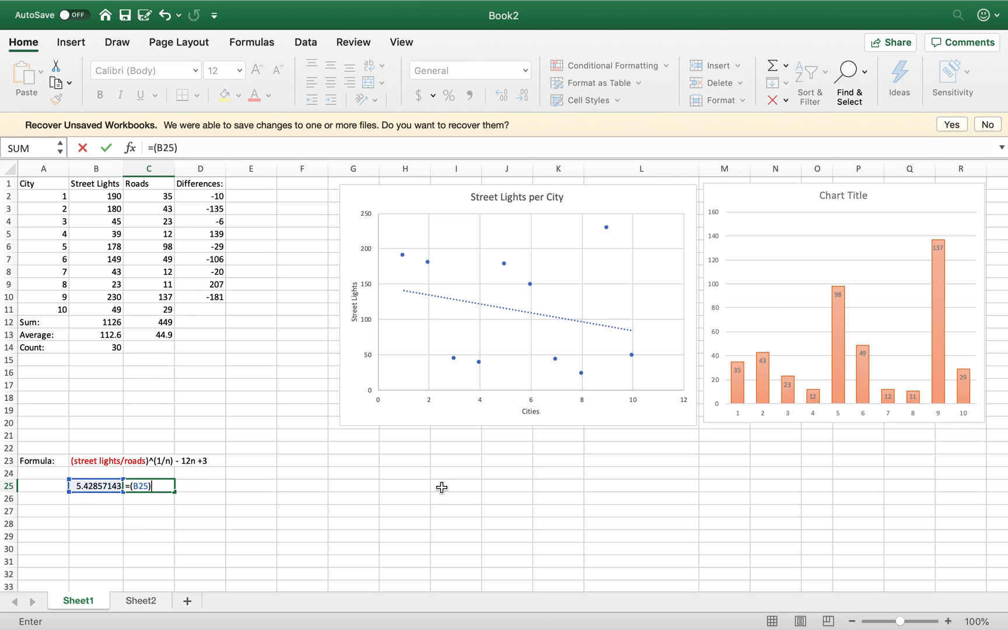
{"action": "type", "text": "^(1/10)"}
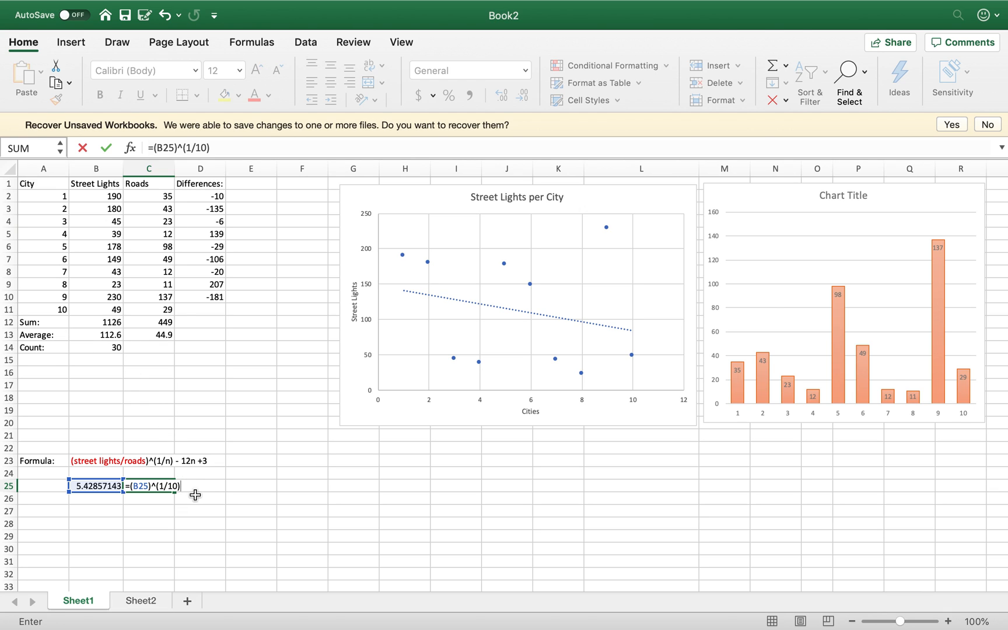
{"action": "key", "text": "Return"}
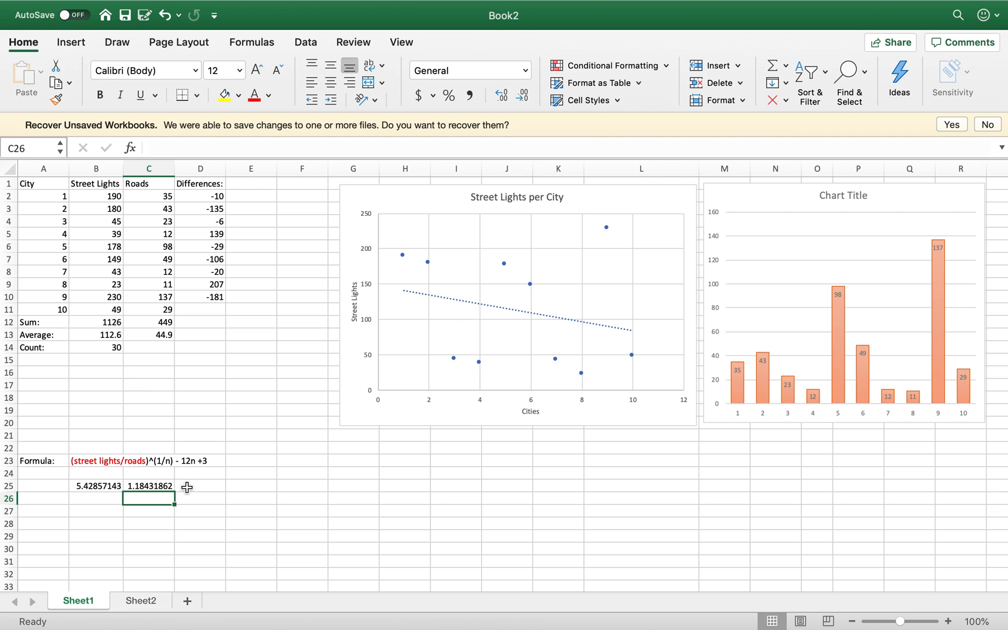
Extend the red font color in B23 to cover "(street lights/roads)^(1/n)".
{"action": "left_click", "coordinate": [157, 482]}
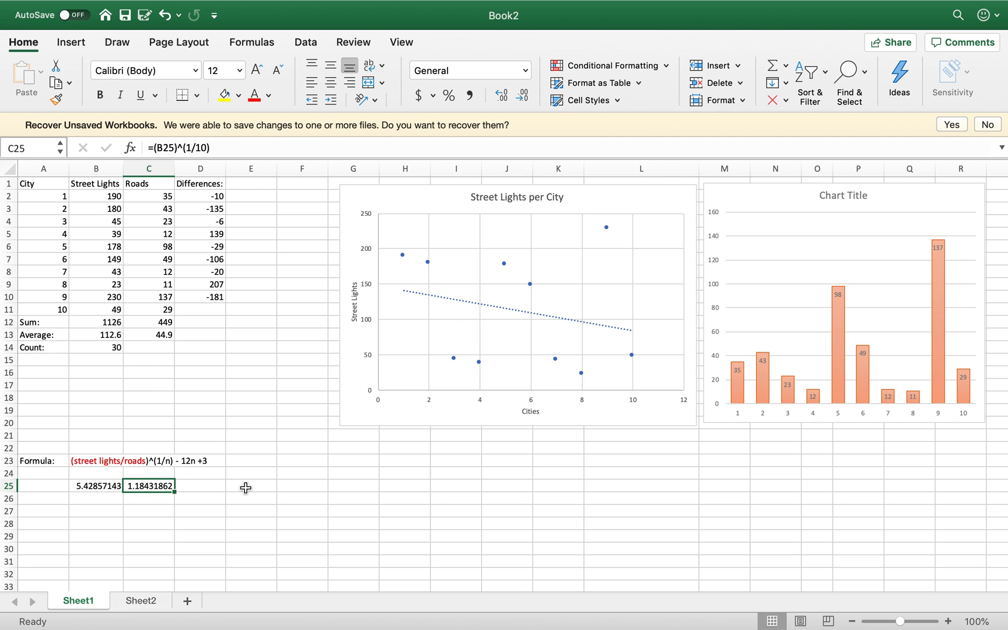
{"action": "left_click", "coordinate": [109, 473]}
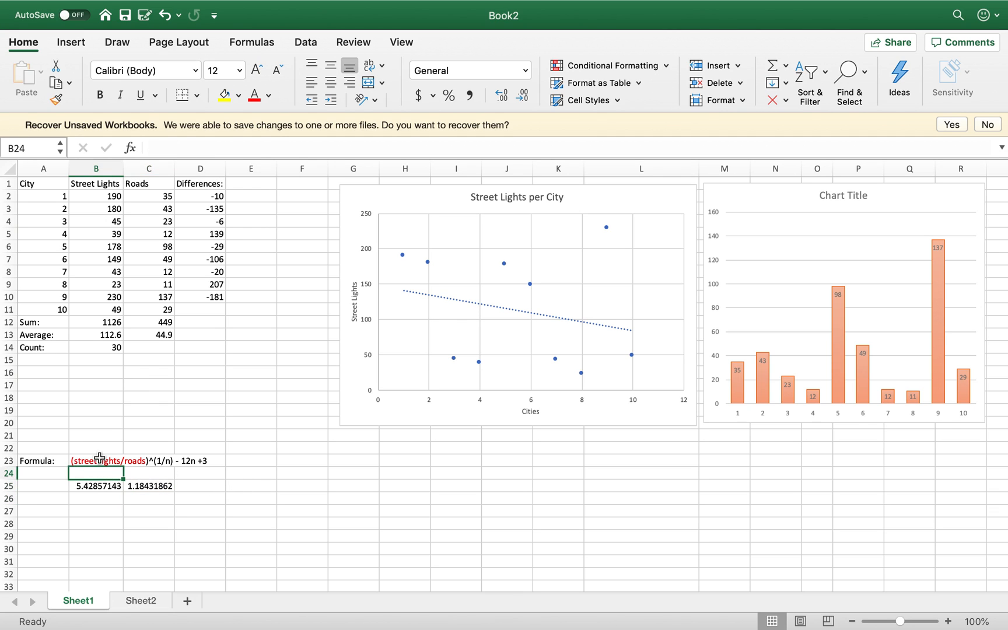
{"action": "double_click", "coordinate": [98, 461]}
{"action": "left_click_drag", "start_coordinate": [71, 461], "coordinate": [174, 457]}
{"action": "left_click", "coordinate": [254, 95]}
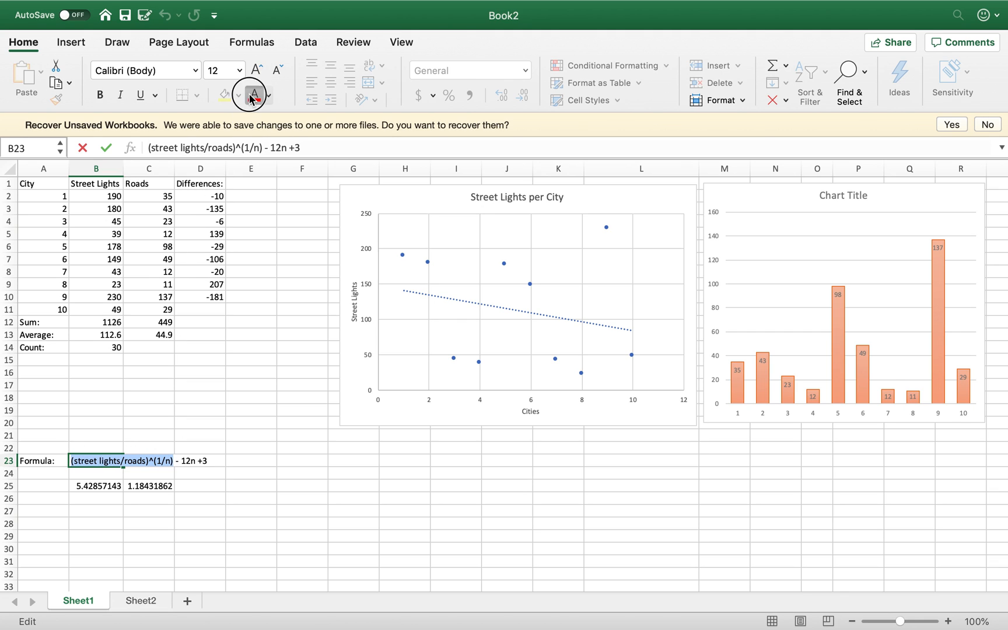
{"action": "left_click", "coordinate": [262, 431]}
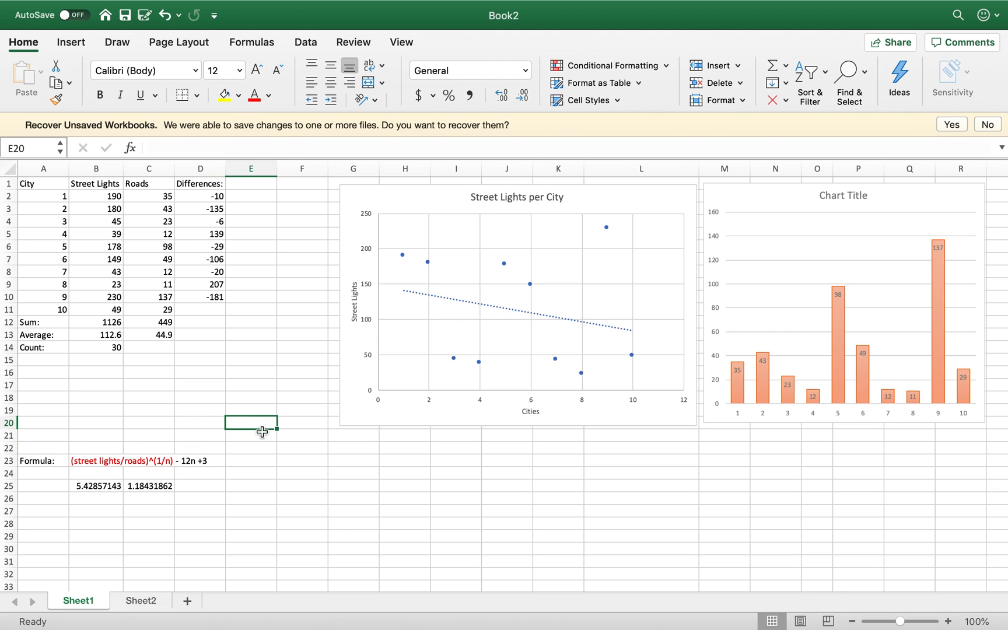
Complete the calculation in D25 with the formula =C25-(12*10)+3.
{"action": "left_click", "coordinate": [203, 488]}
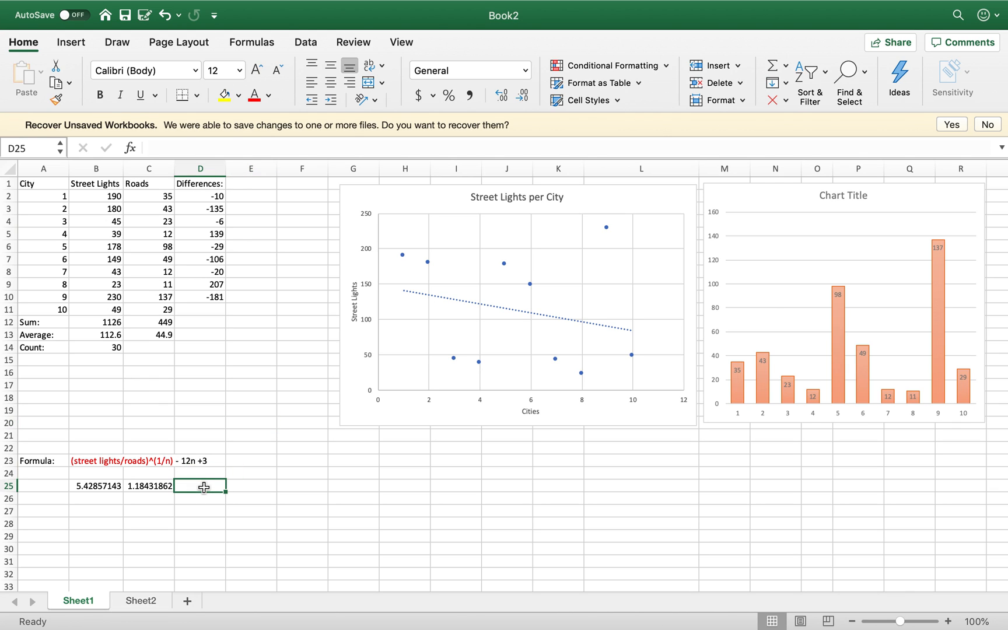
{"action": "type", "text": "="}
{"action": "key", "text": "Left"}
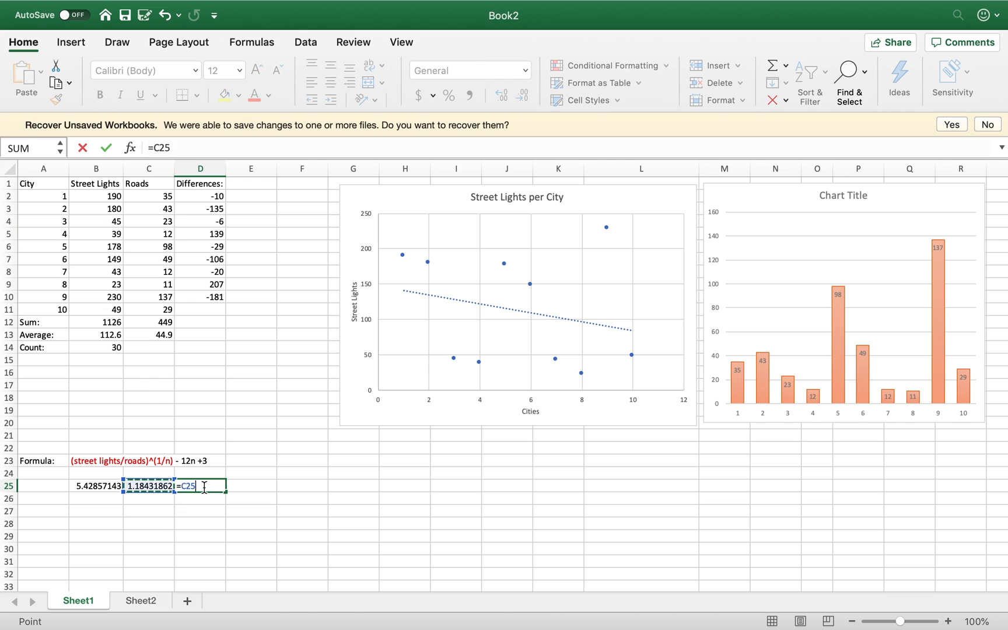
{"action": "type", "text": "-(12*10)"}
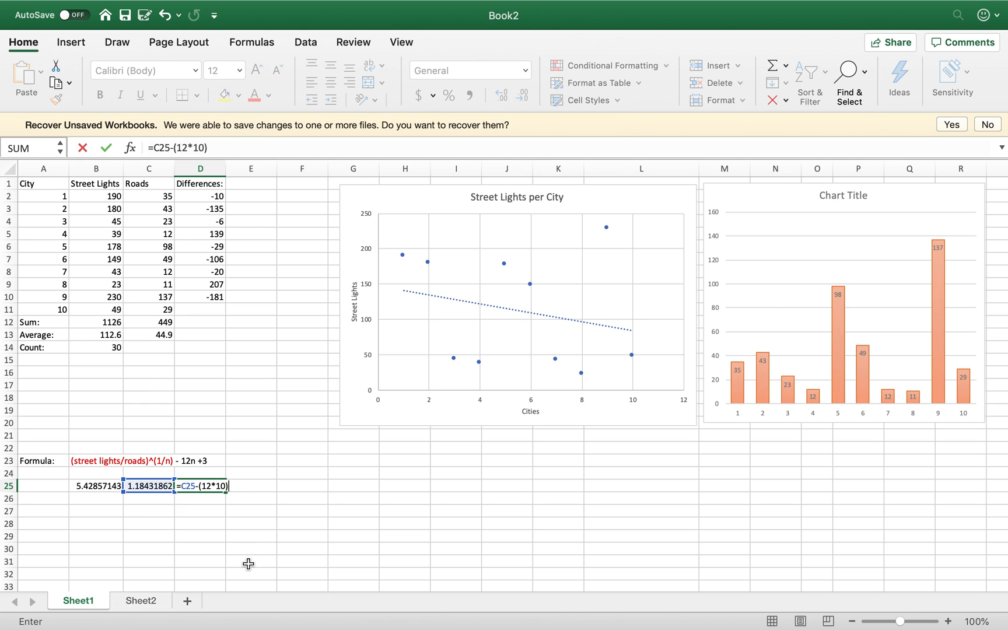
{"action": "type", "text": "+3"}
{"action": "key", "text": "Return"}
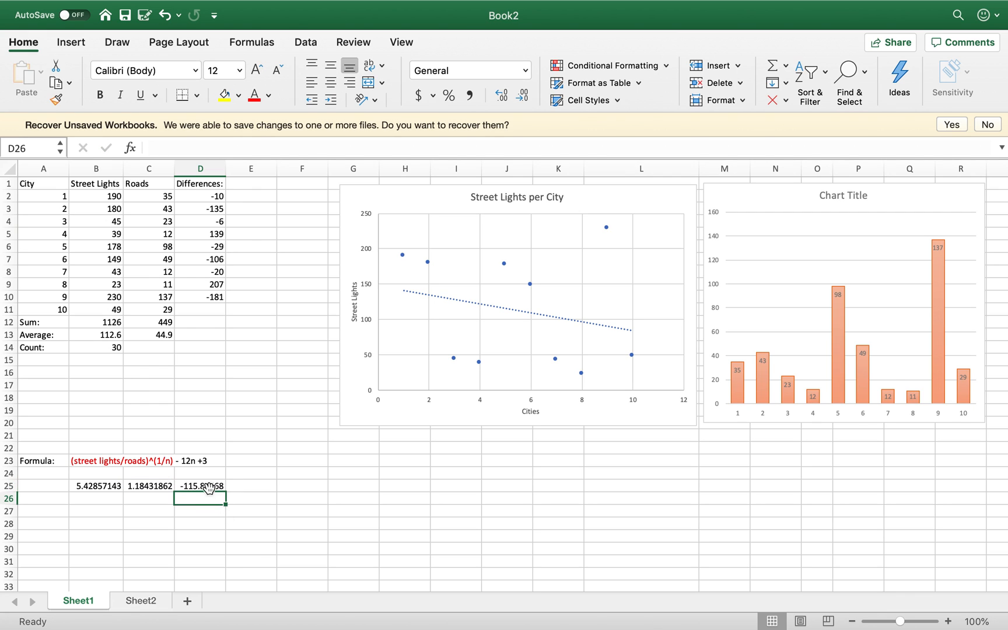
Highlight the final result in D25 with a yellow fill.
{"action": "key", "text": "Up"}
{"action": "left_click", "coordinate": [221, 101]}
{"action": "left_click", "coordinate": [298, 434]}
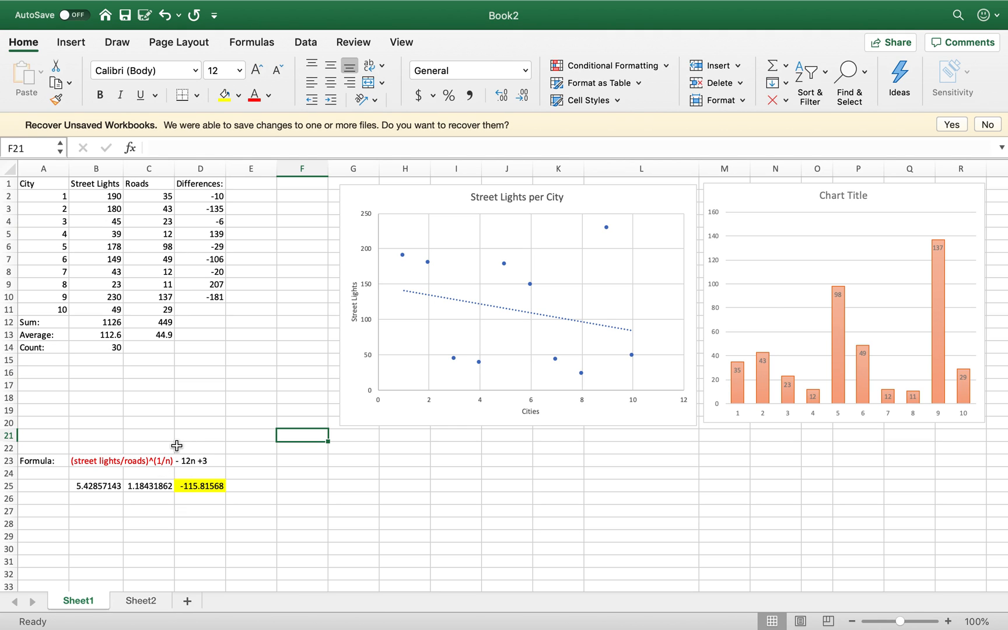
{"action": "left_click", "coordinate": [100, 489]}
{"action": "left_click", "coordinate": [140, 489]}
{"action": "left_click", "coordinate": [210, 484]}
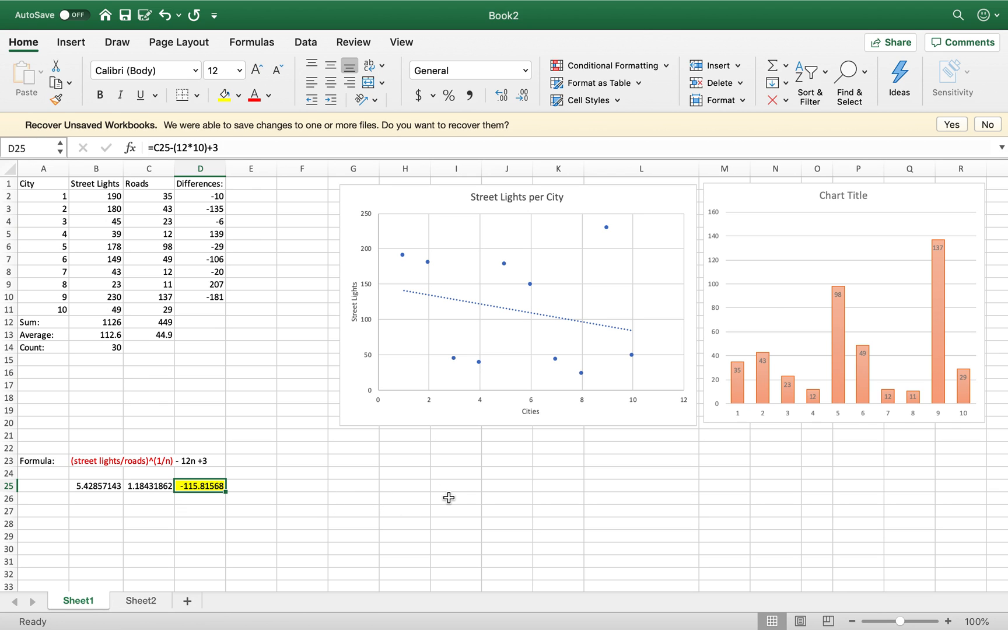
{"action": "left_click", "coordinate": [333, 358]}
{"action": "left_click", "coordinate": [268, 336]}
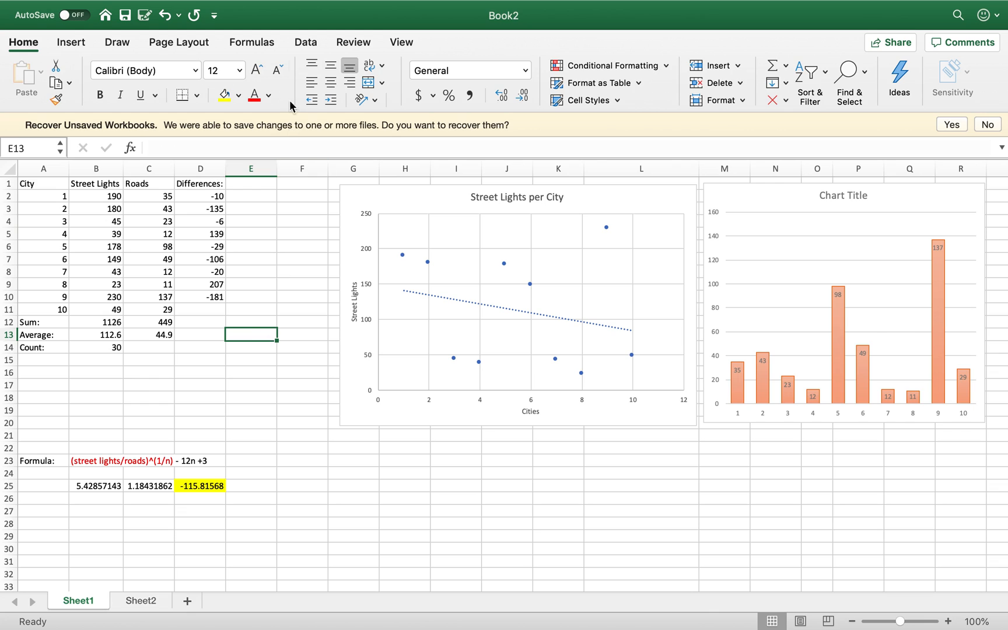